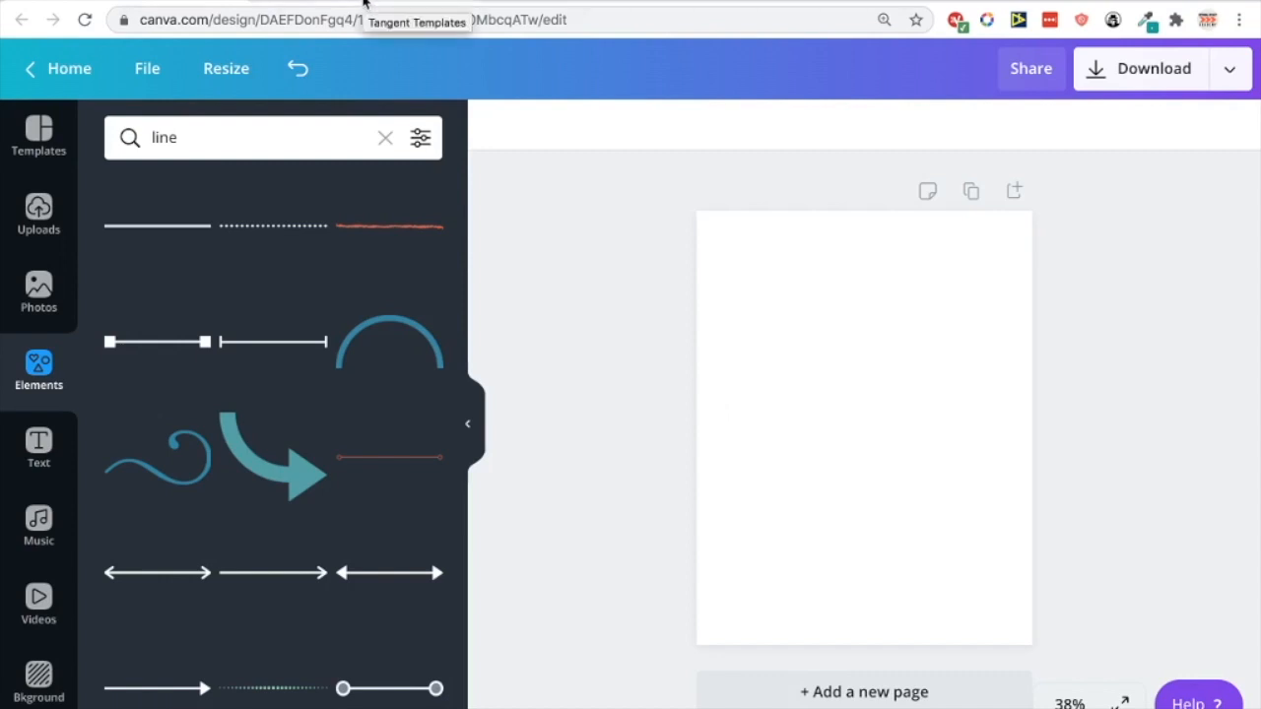
# Switch to the Amazon inside-page preview of the ruled composition notebook for reference
pyautogui.hotkey('ctrl', 'Left')
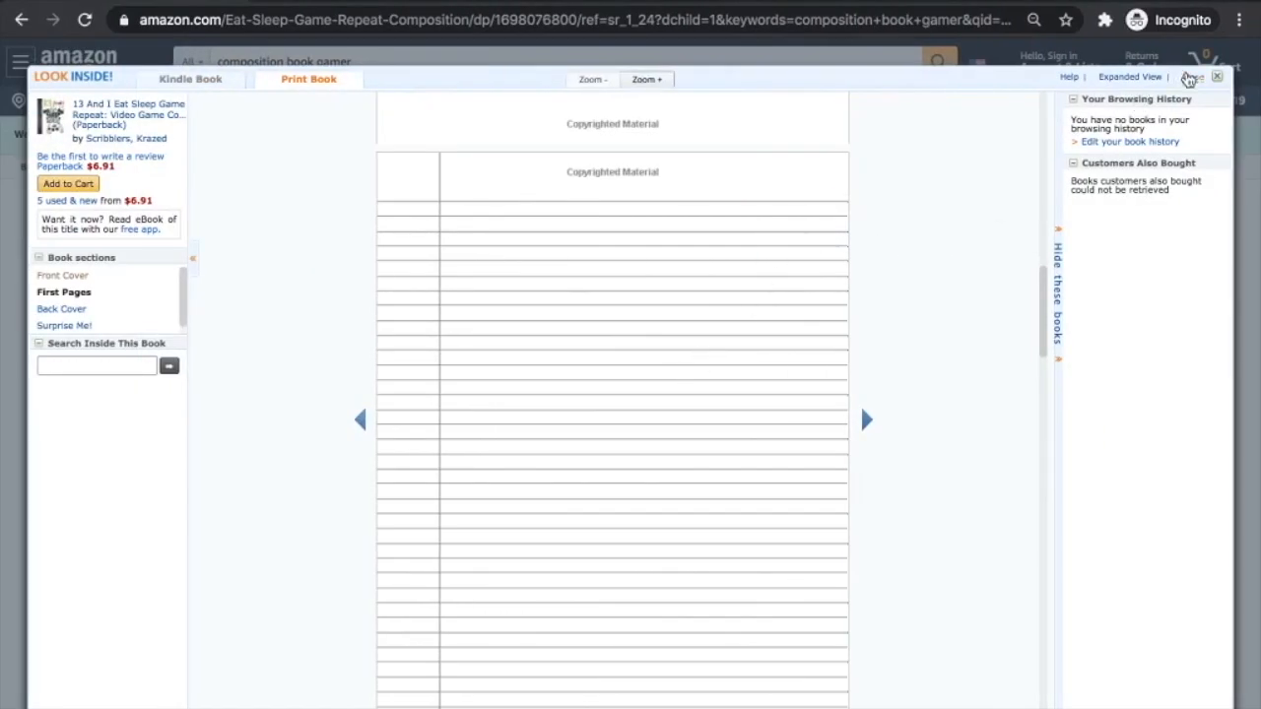
# Close the inside-page preview and search Amazon for 'composition book' without 'gamer'
pyautogui.click(1190, 76)
pyautogui.press('BackSpace')
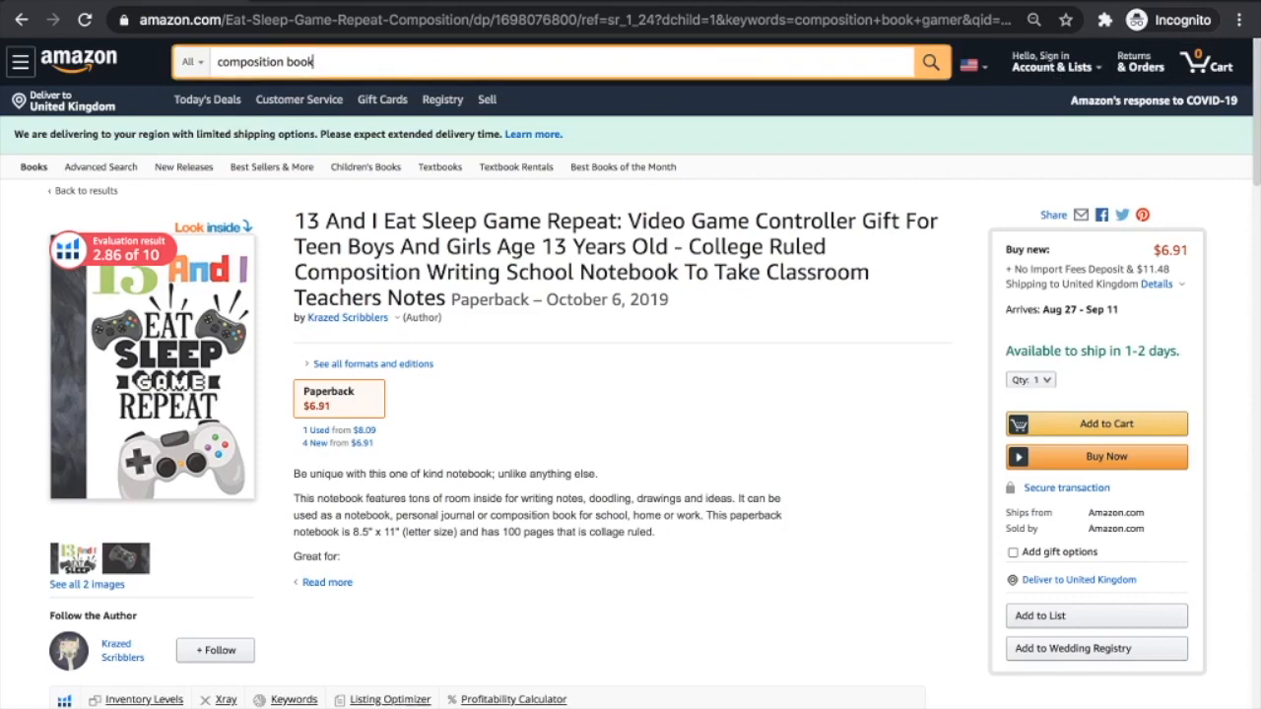
pyautogui.press('Return')
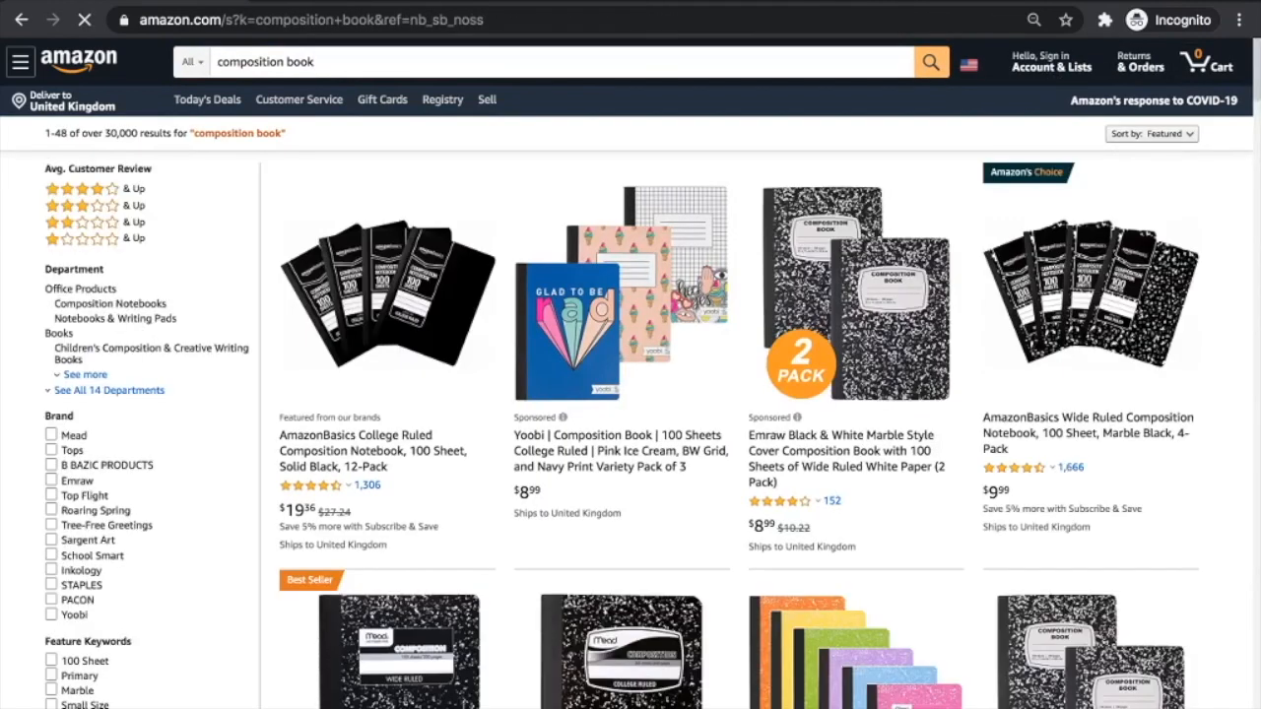
# Scroll through the composition book results, reviewing the ruled notebooks listed
pyautogui.scroll(-6, 738, 450)
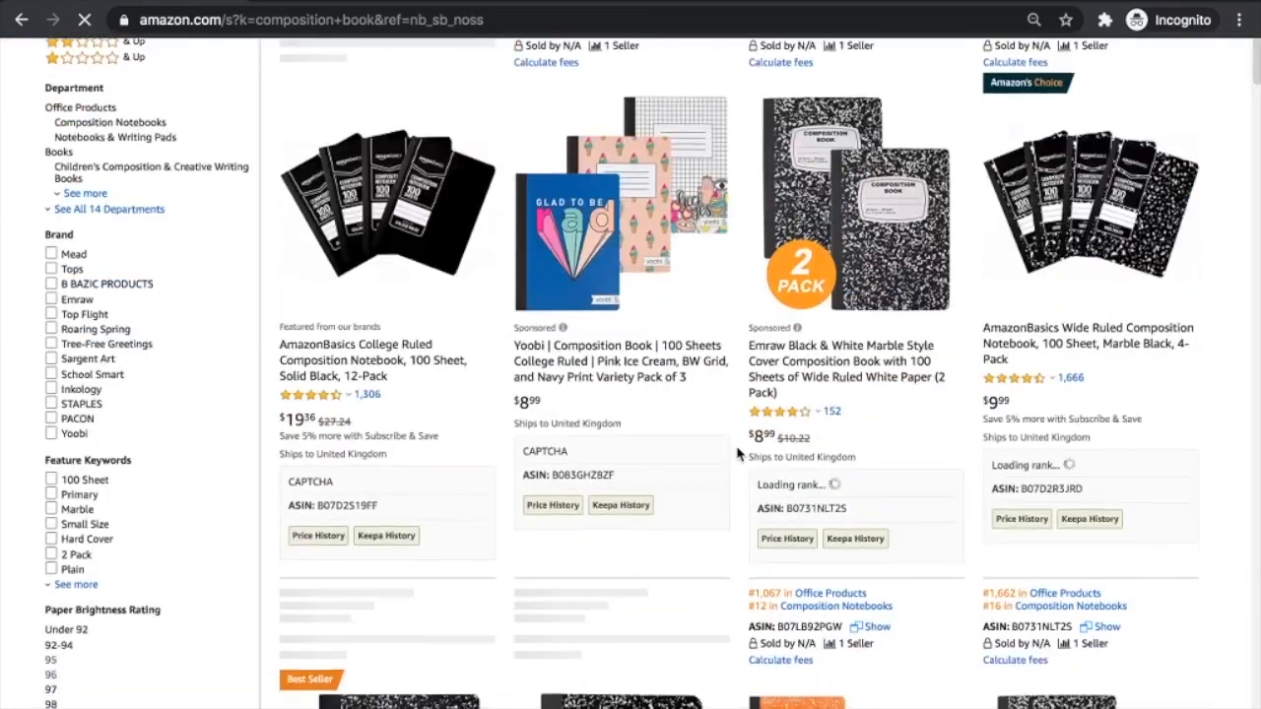
pyautogui.scroll(-2, 738, 453)
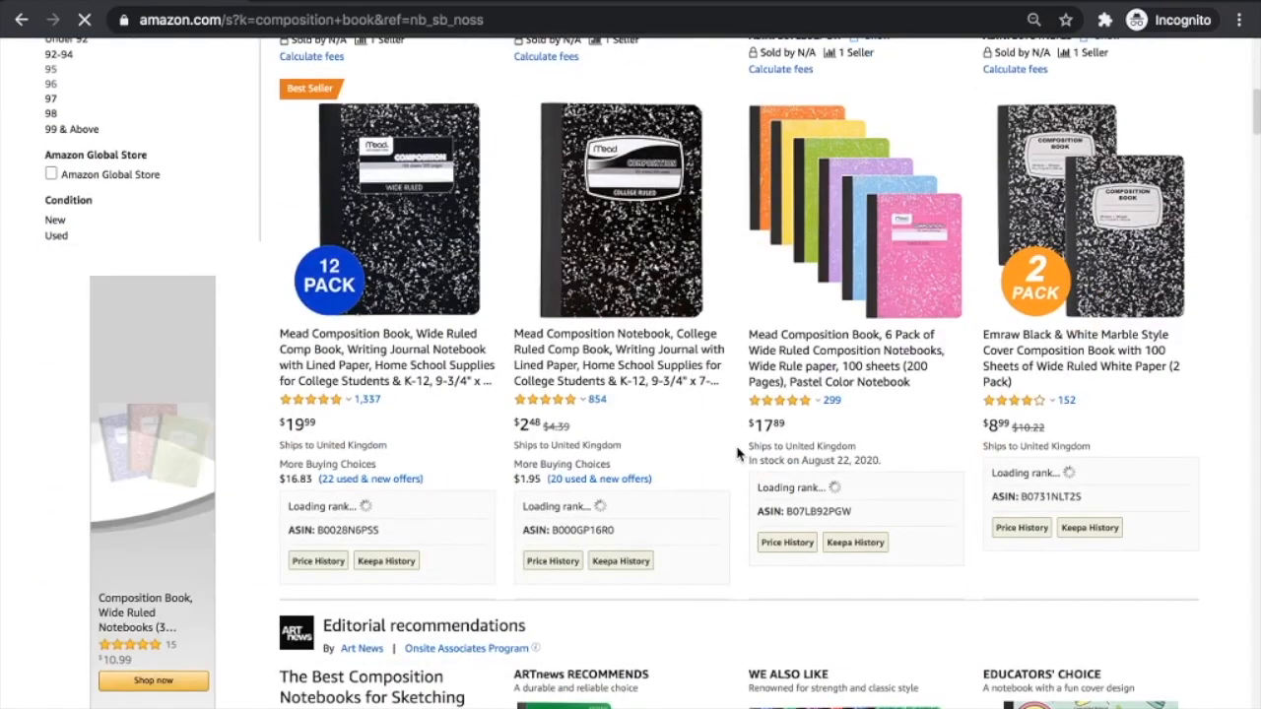
pyautogui.scroll(-6, 737, 453)
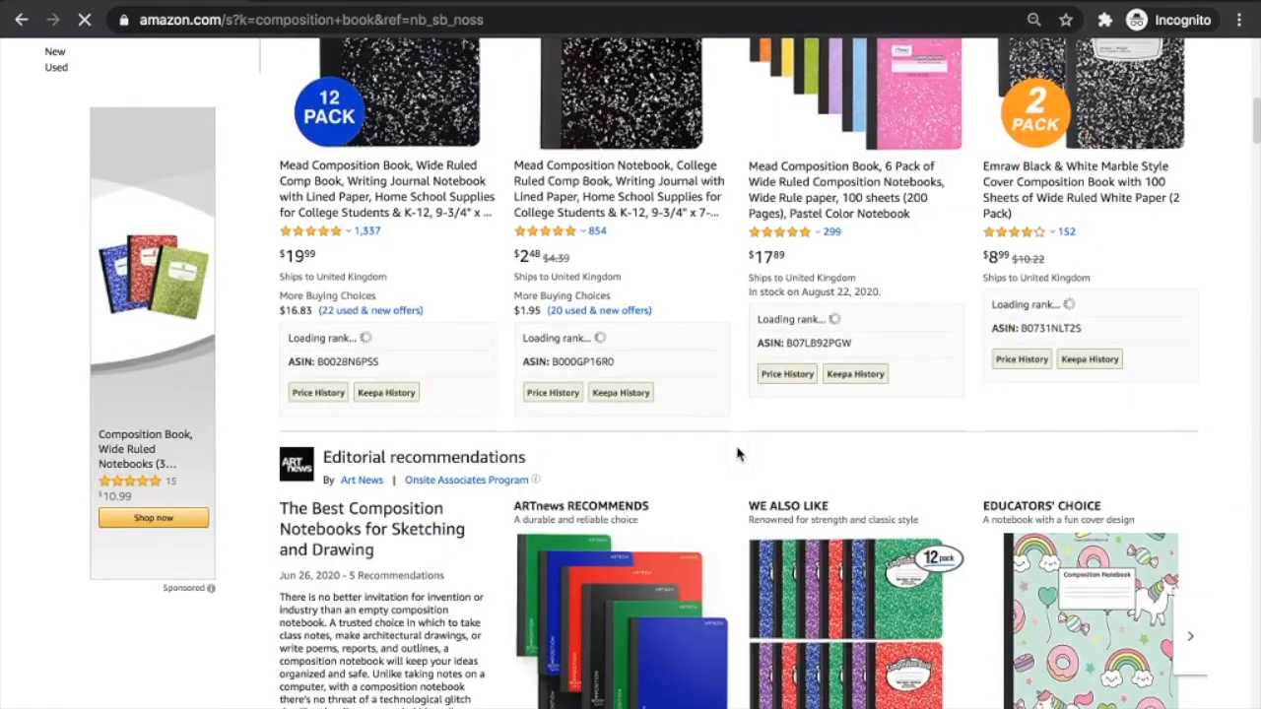
pyautogui.scroll(-4, 738, 453)
pyautogui.scroll(11, 738, 453)
pyautogui.scroll(1, 738, 453)
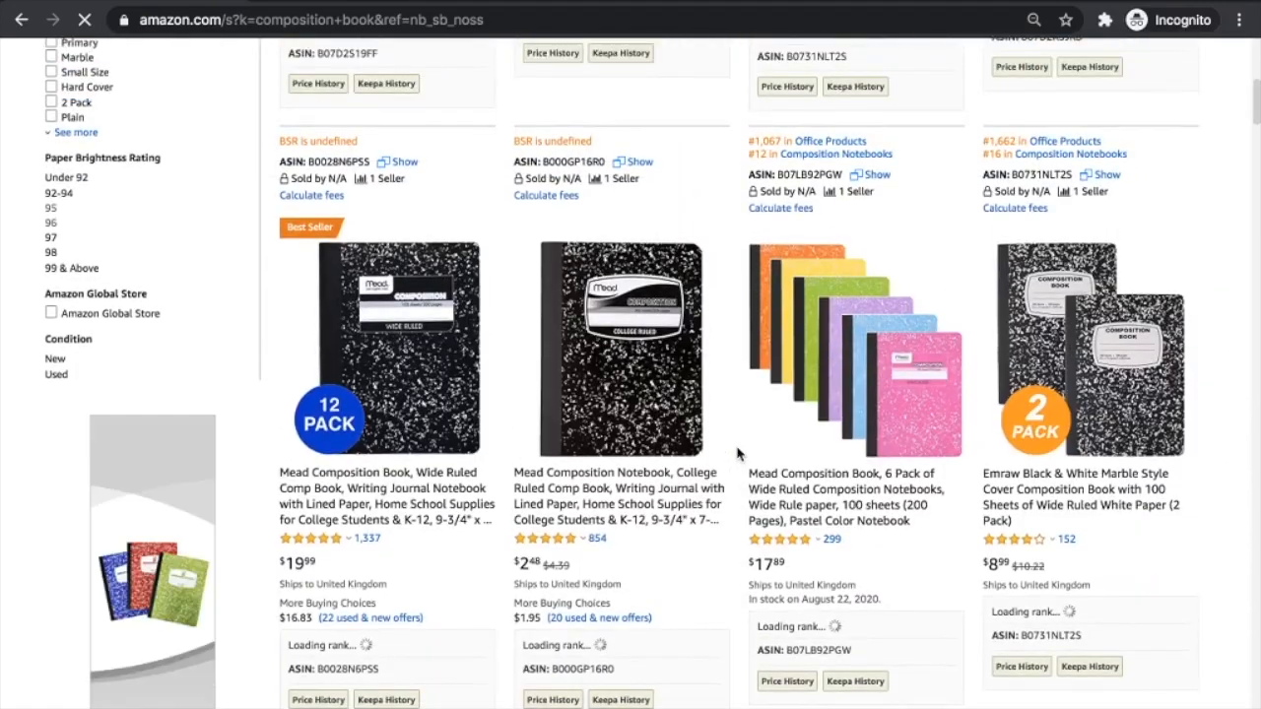
pyautogui.scroll(4, 738, 453)
pyautogui.scroll(-7, 737, 453)
pyautogui.scroll(-18, 737, 453)
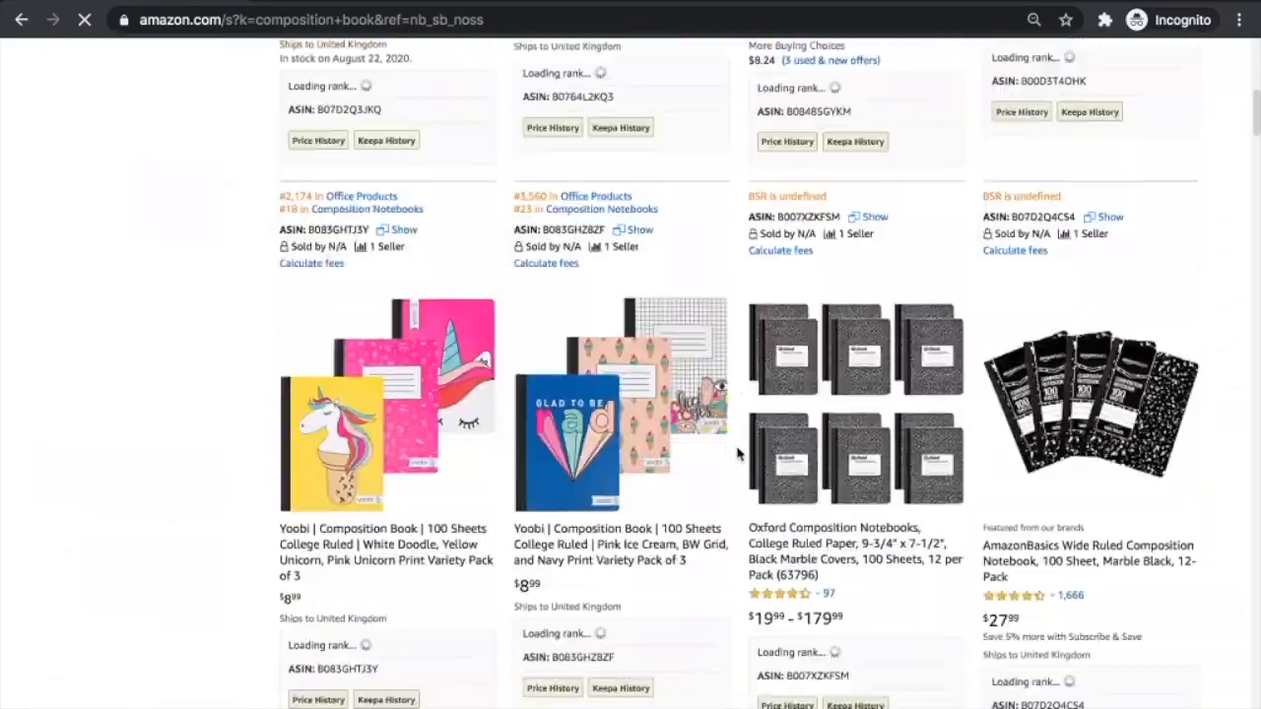
pyautogui.scroll(4, 738, 453)
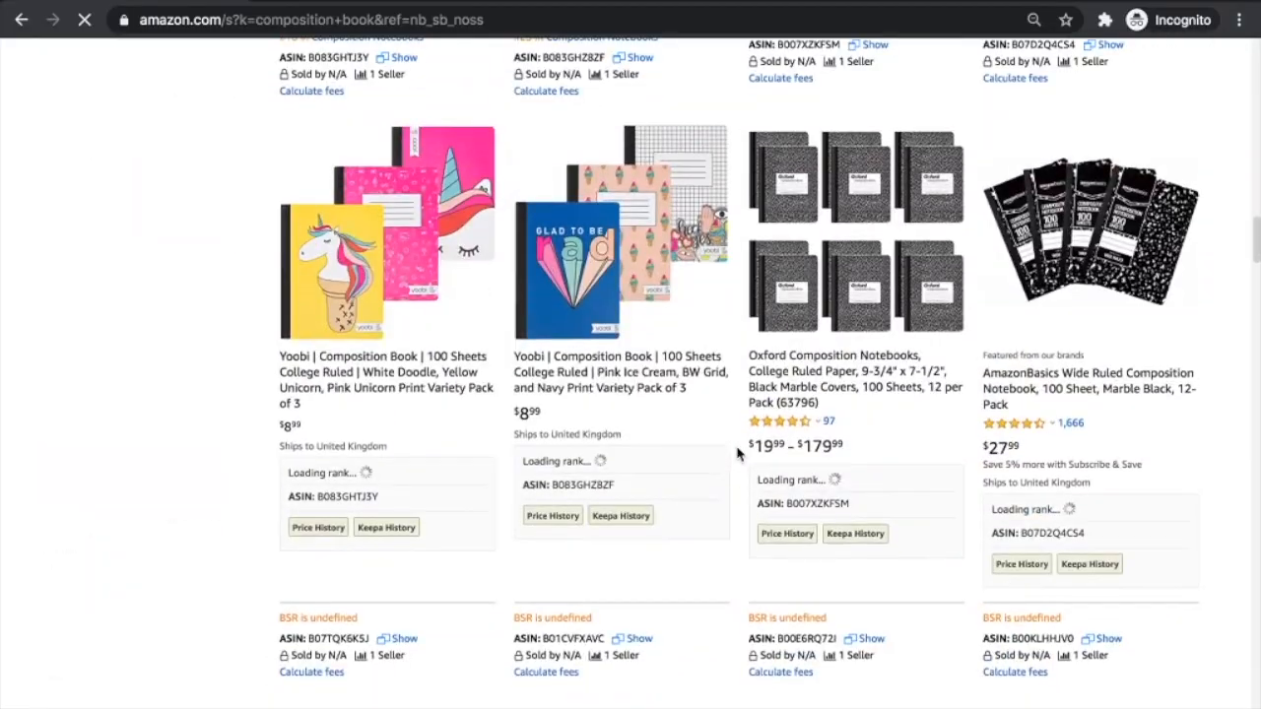
pyautogui.scroll(-9, 729, 392)
pyautogui.scroll(-15, 729, 392)
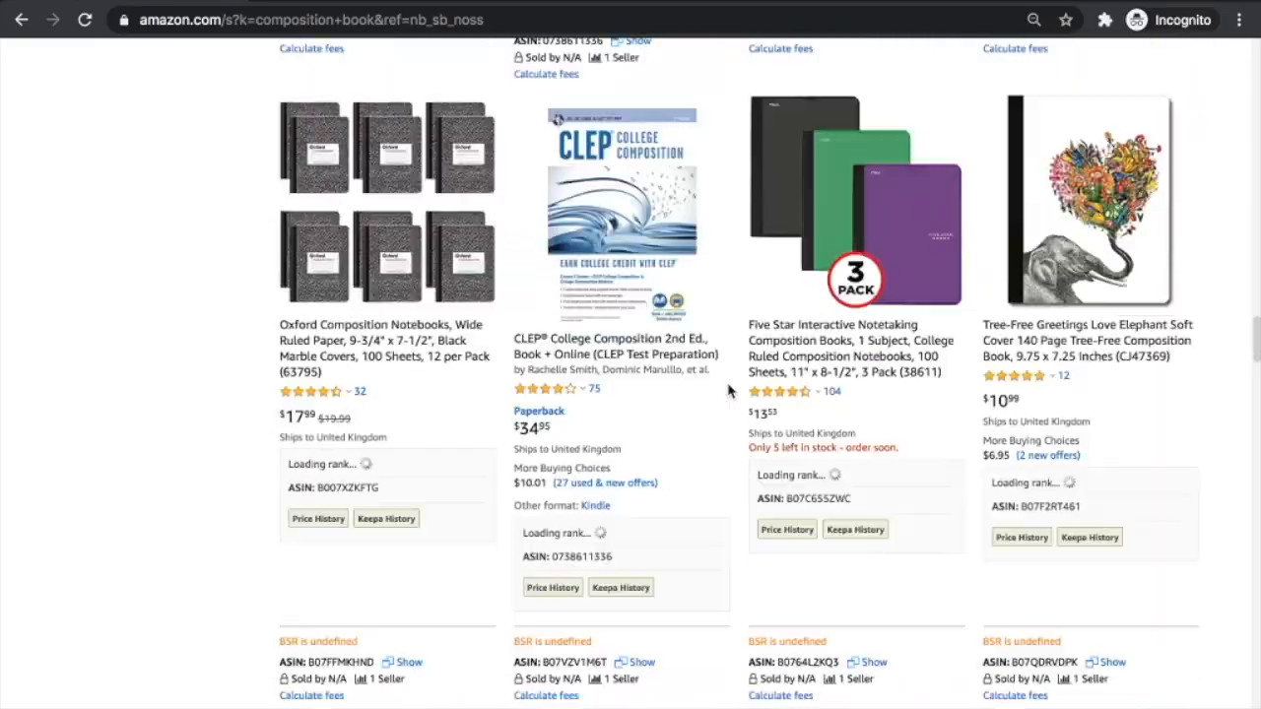
pyautogui.scroll(-20, 729, 392)
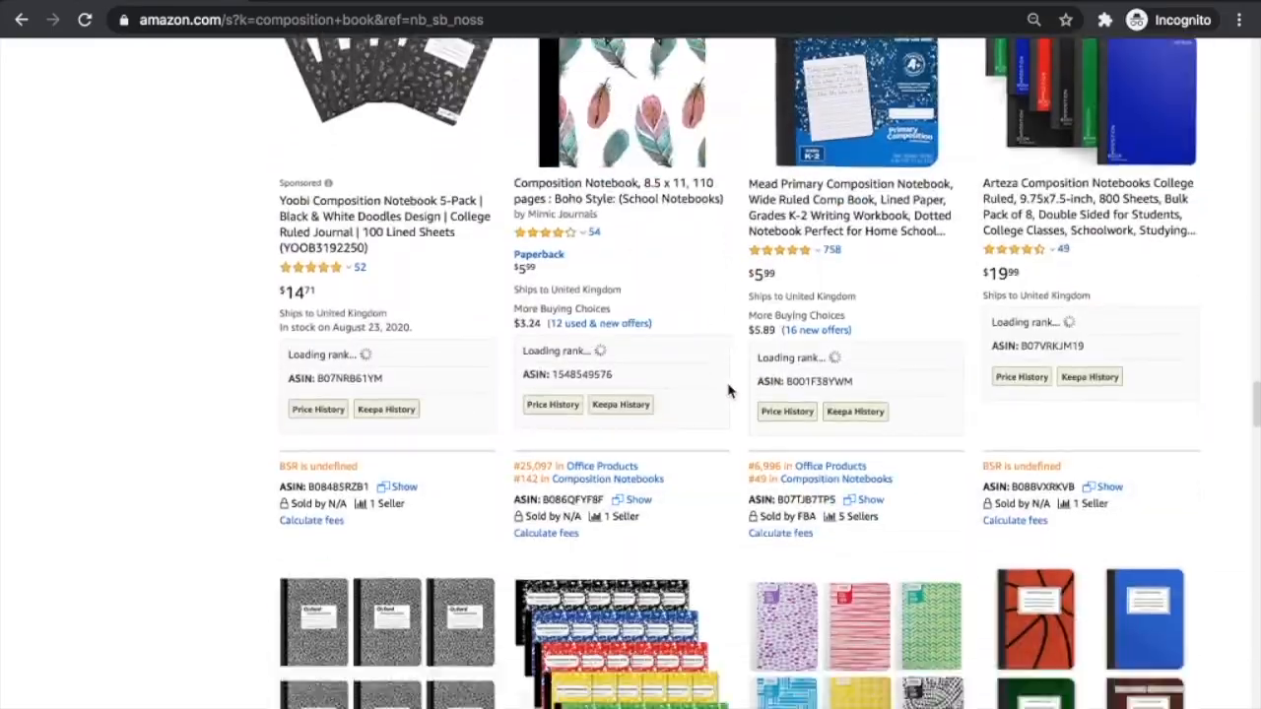
pyautogui.scroll(-2, 729, 392)
pyautogui.scroll(20, 729, 392)
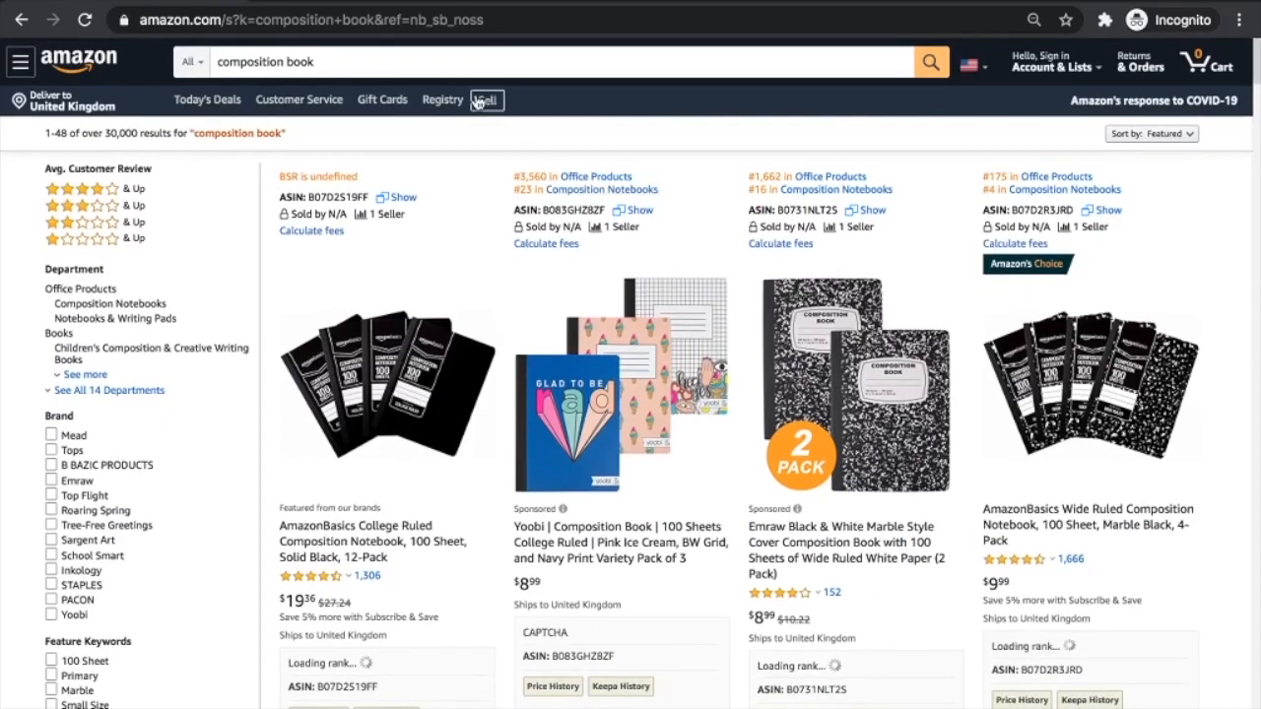
# Search Amazon for 'composition book for kids'
pyautogui.click(475, 58)
pyautogui.write('for kids')
pyautogui.press('Return')
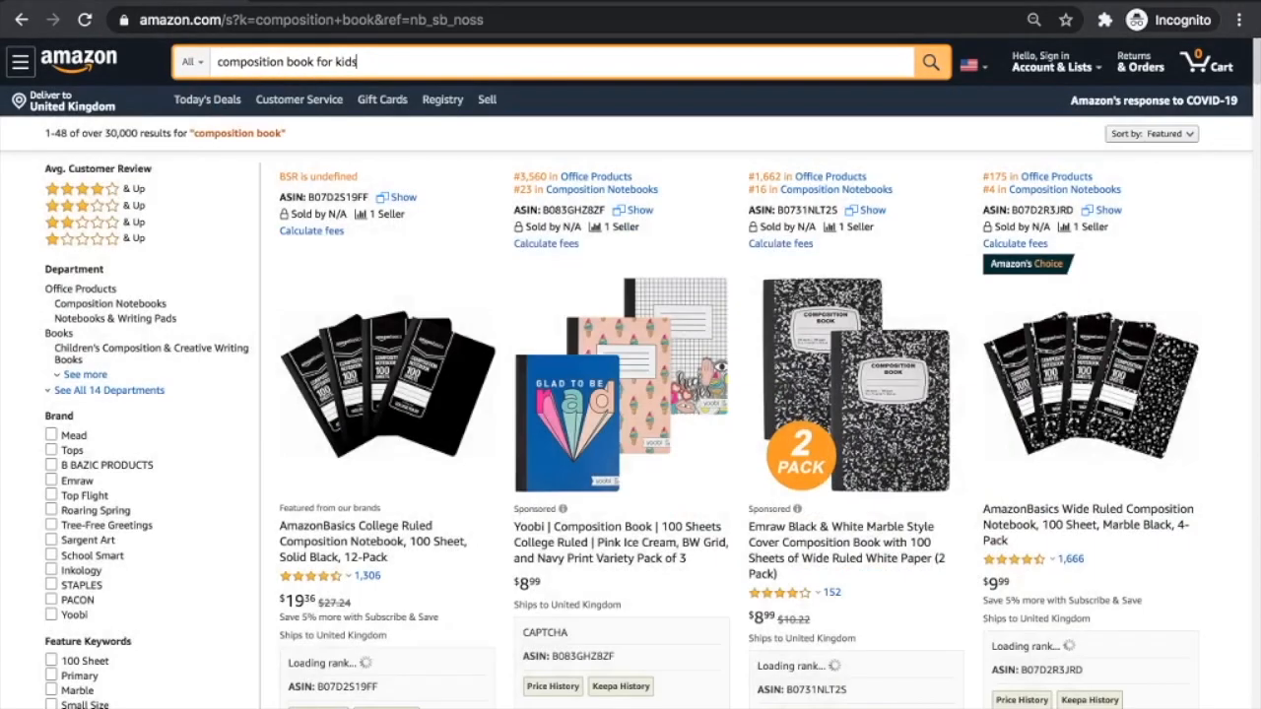
pyautogui.scroll(-4, 575, 434)
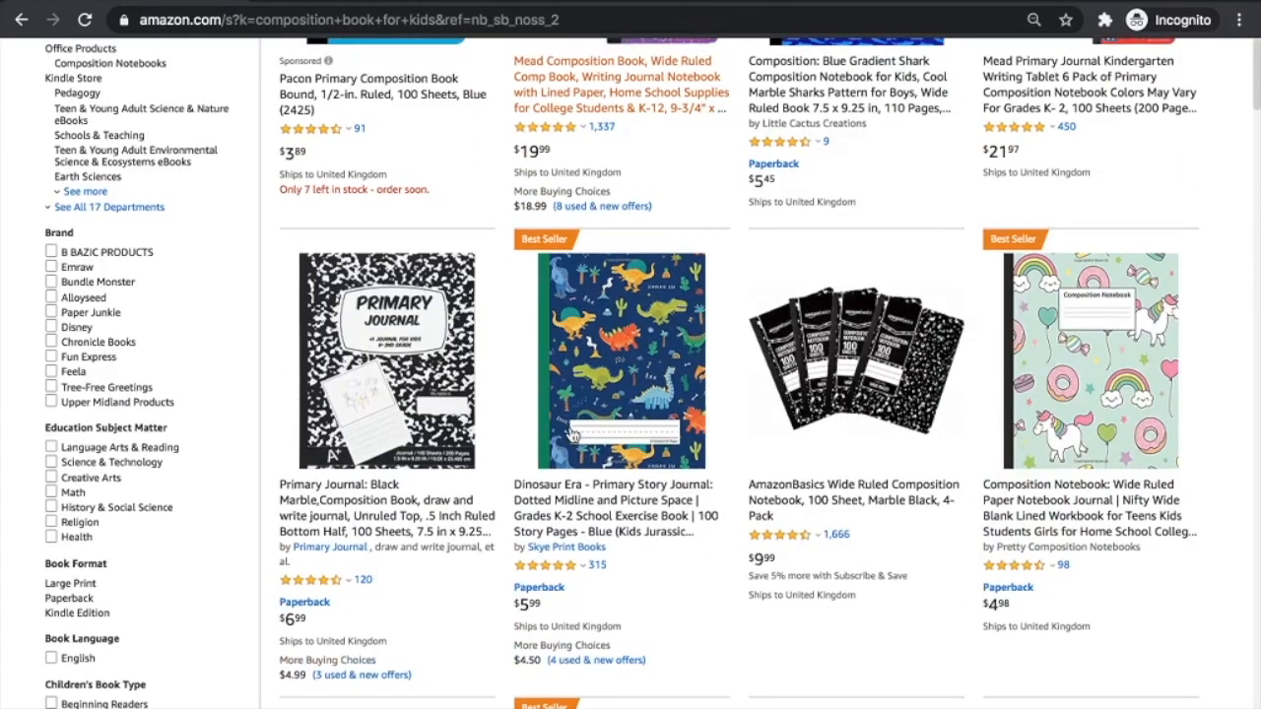
# Open the Dinosaur Era Primary Story Journal and check its #362 Best Sellers Rank
pyautogui.click(619, 390)
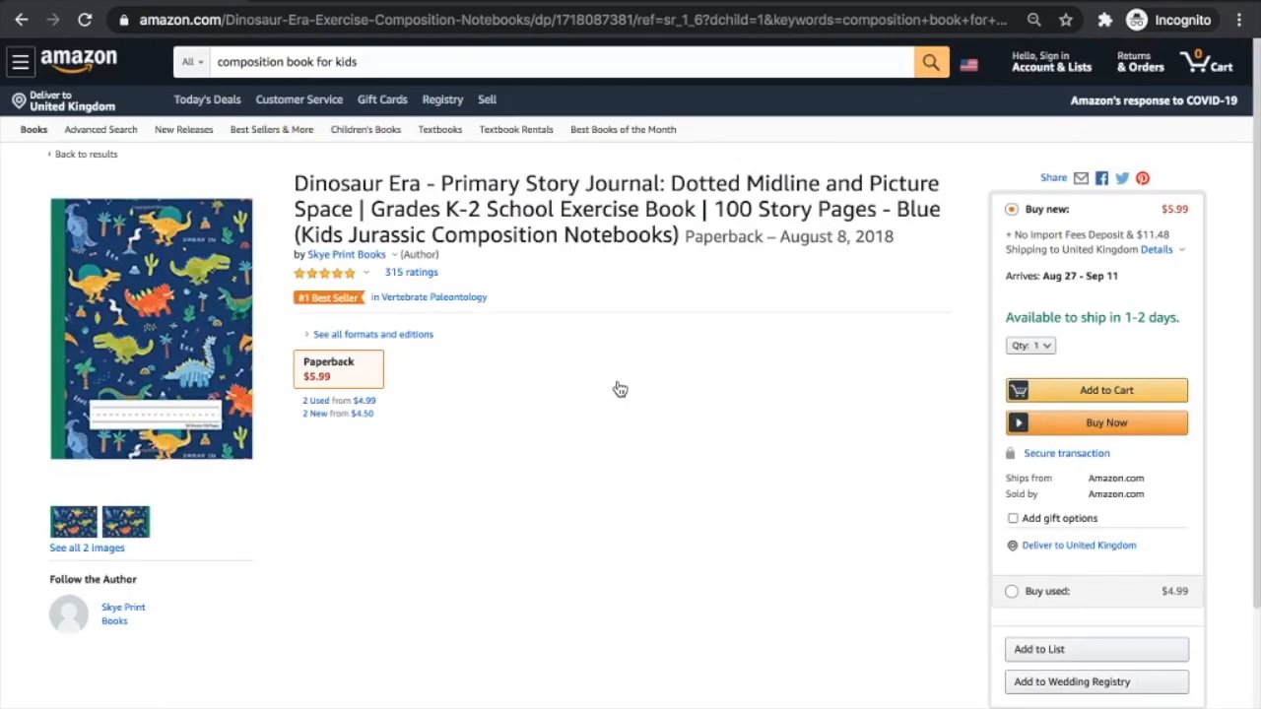
pyautogui.scroll(-15, 619, 389)
pyautogui.scroll(5, 618, 389)
pyautogui.scroll(7, 456, 462)
pyautogui.scroll(-9, 456, 462)
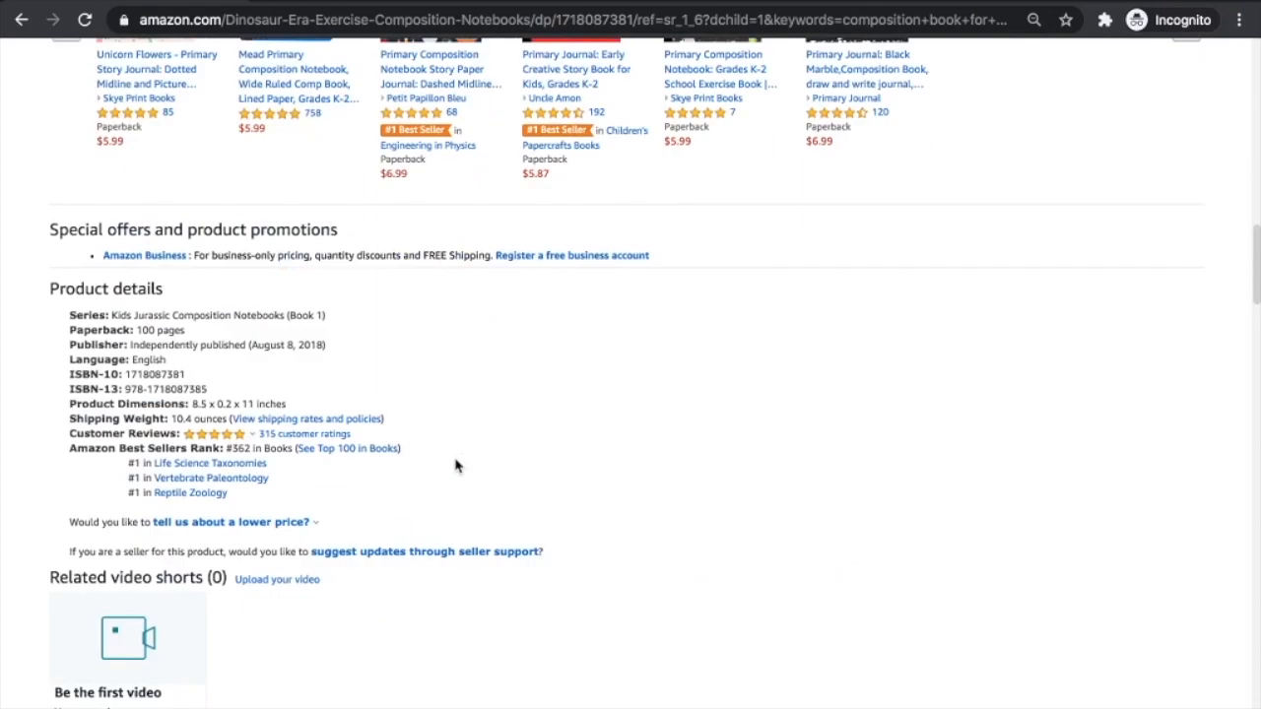
pyautogui.moveTo(227, 448); pyautogui.dragTo(273, 448)
pyautogui.click(273, 448)
pyautogui.scroll(1, 581, 443)
pyautogui.scroll(20, 581, 443)
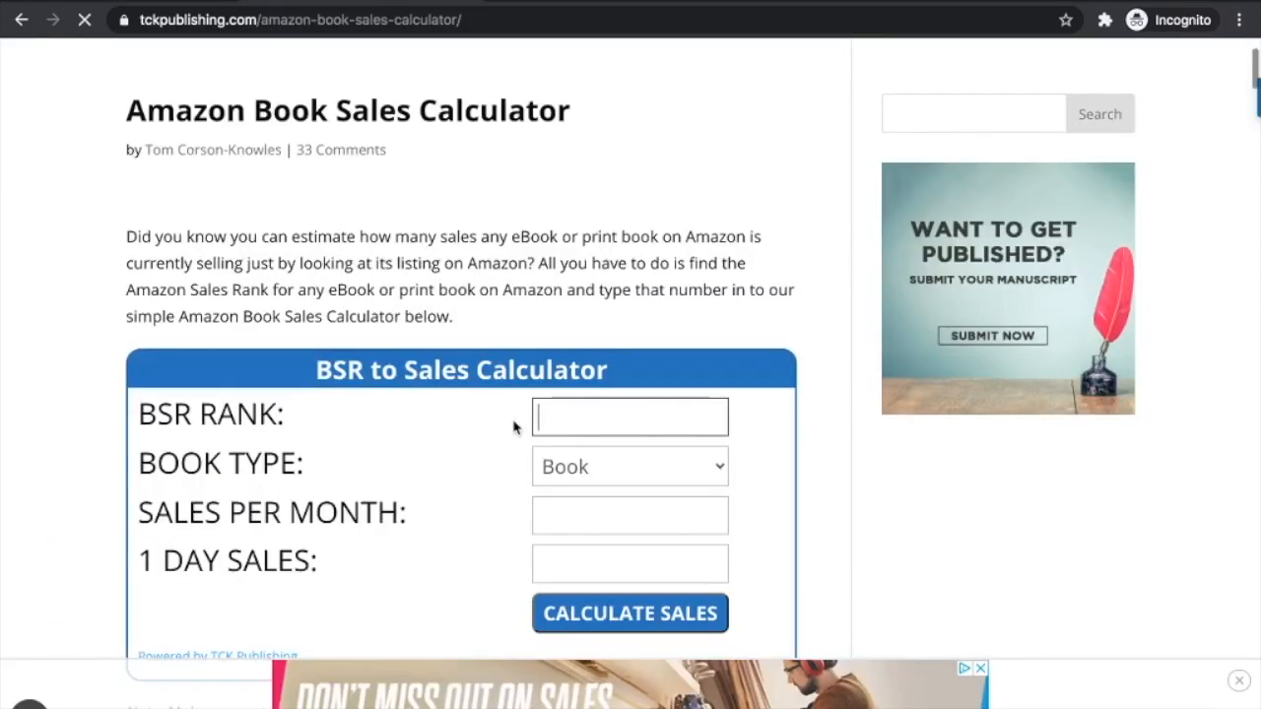
# Calculate sales for BSR 362 as a Book: about 4384 per month, 292 per day
pyautogui.click(590, 411)
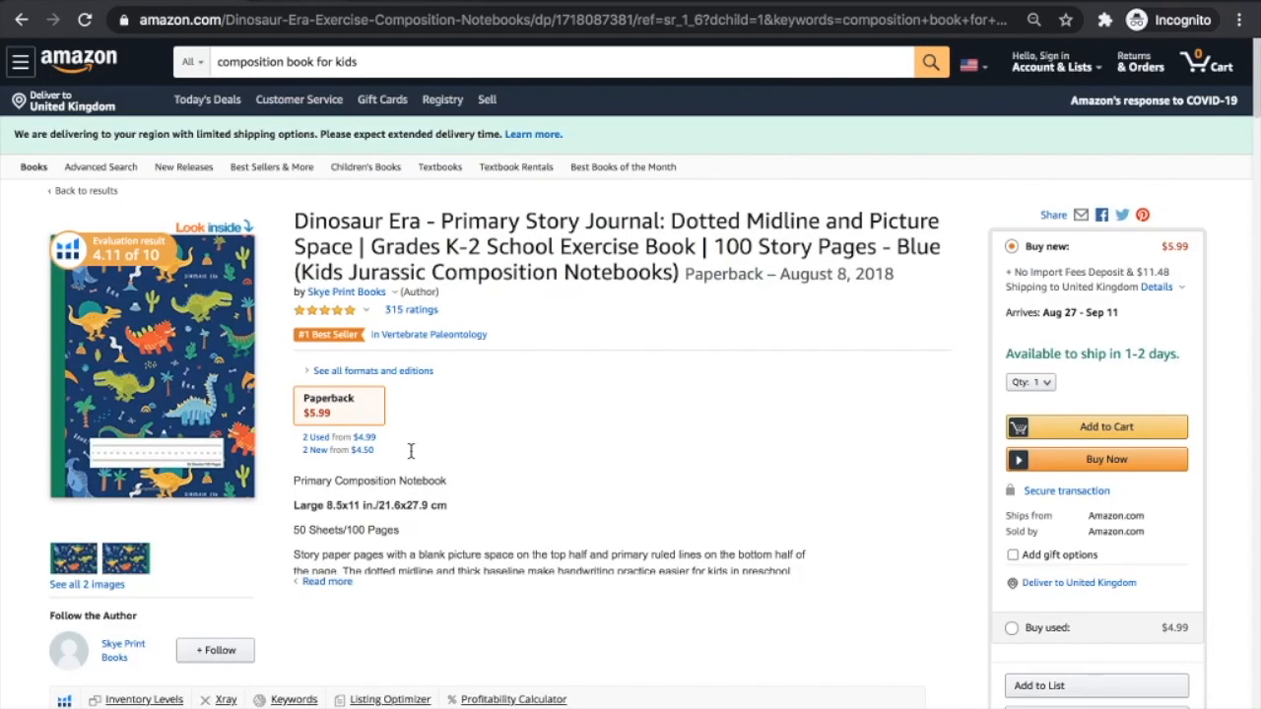
pyautogui.scroll(-10, 411, 453)
pyautogui.scroll(-5, 411, 459)
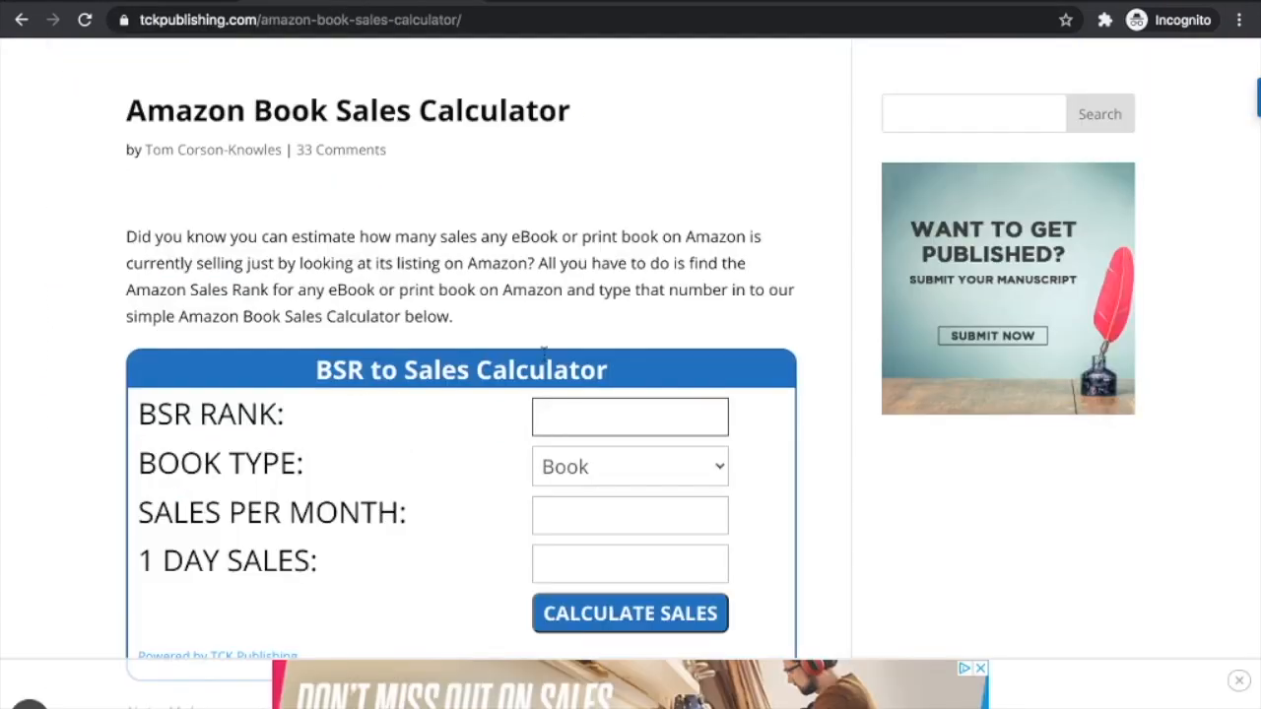
pyautogui.write('362')
pyautogui.click(755, 378)
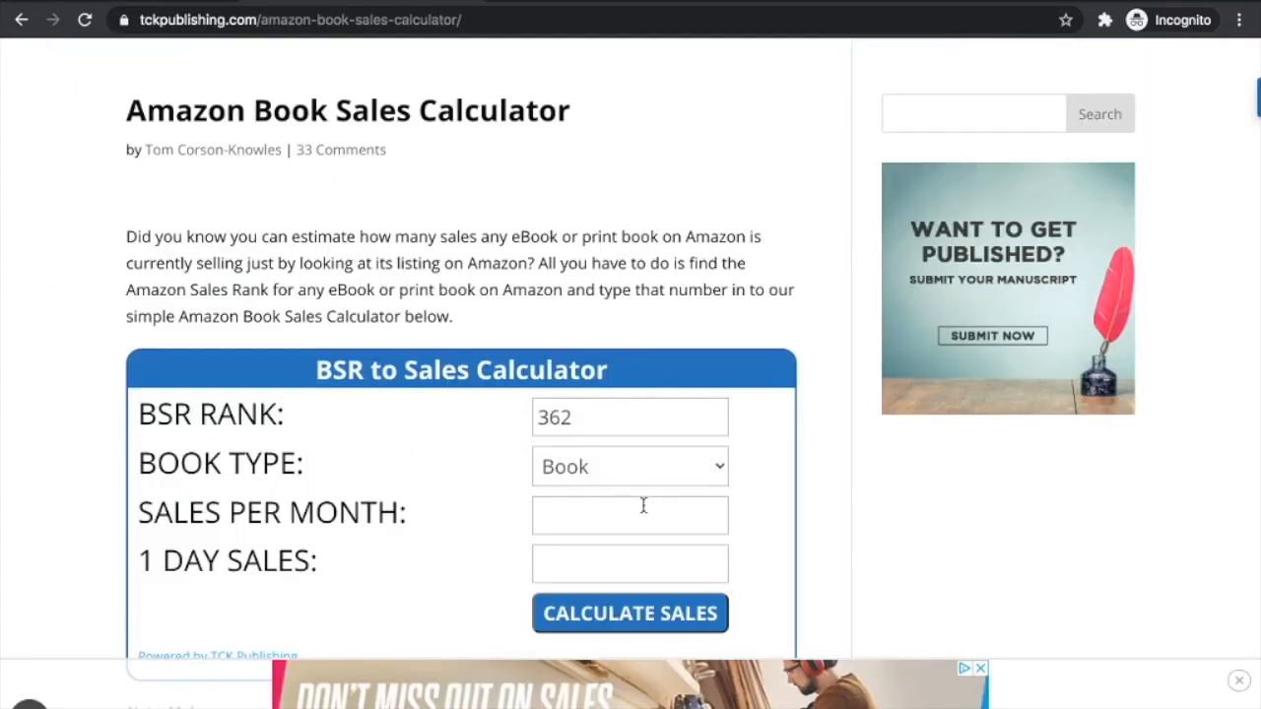
pyautogui.click(585, 466)
pyautogui.click(589, 472)
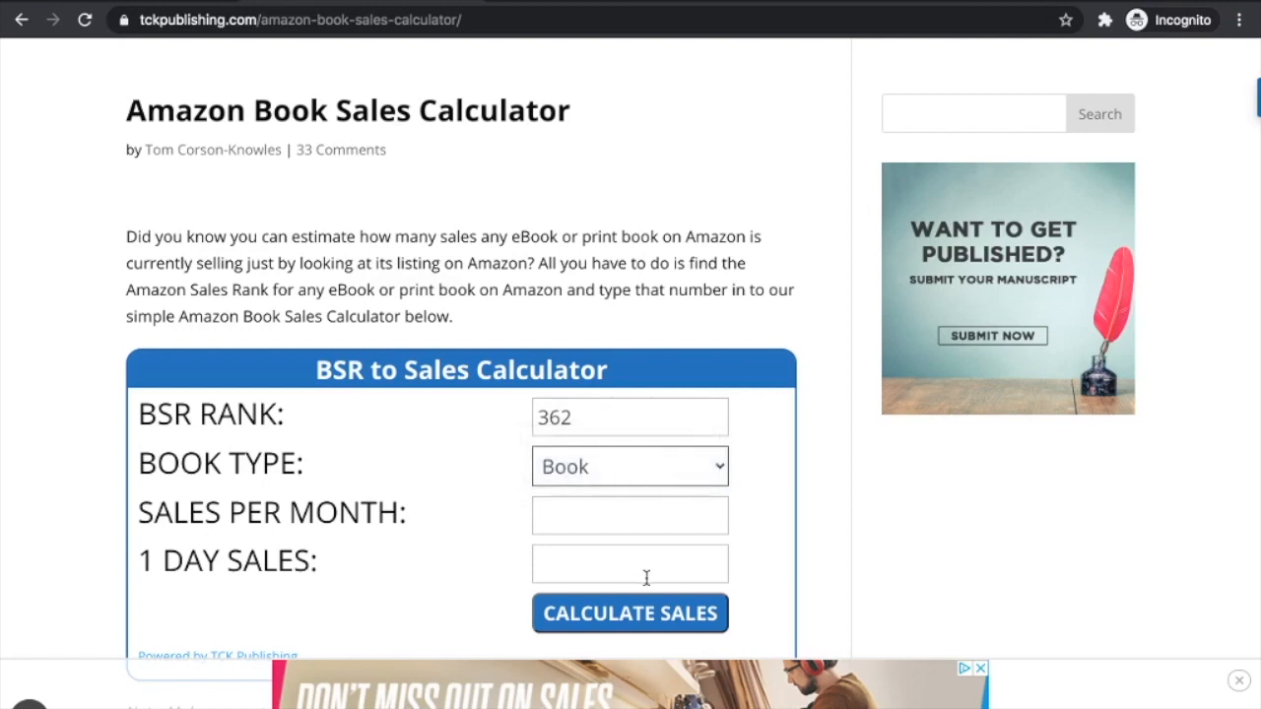
pyautogui.click(621, 612)
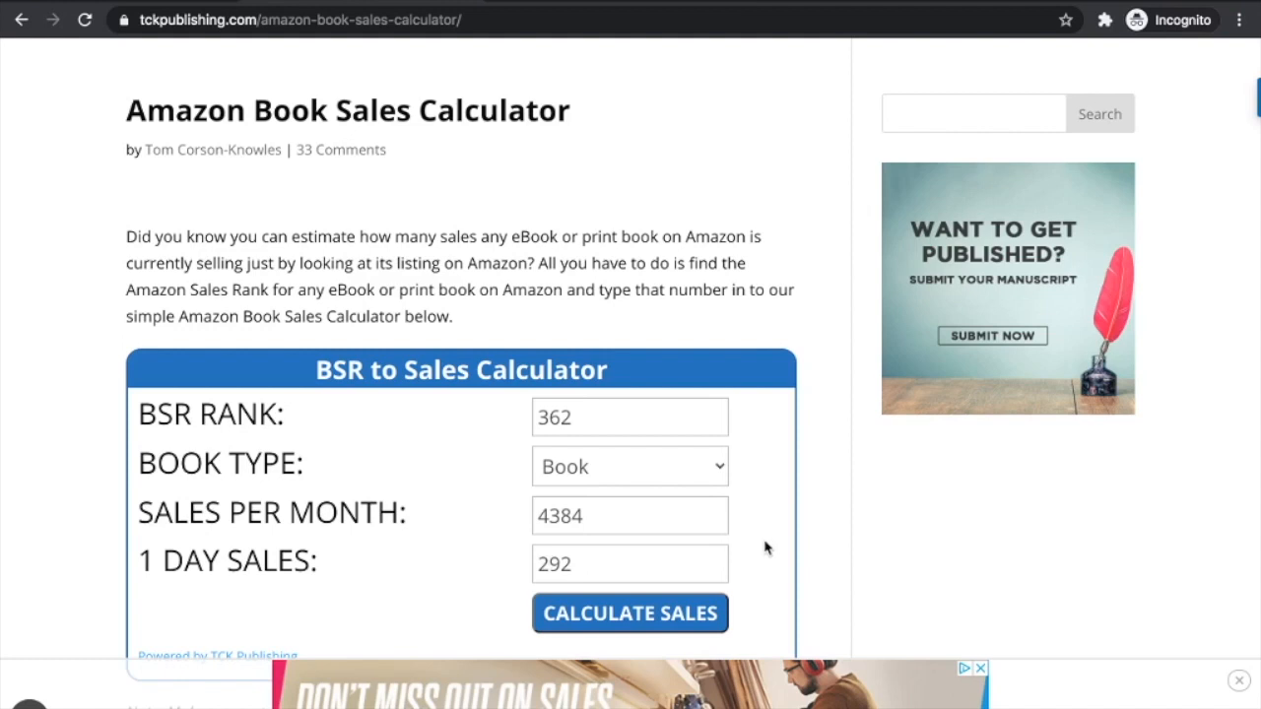
# Compare the Dinosaur Era listing with the sales calculator results
pyautogui.click(185, 2)
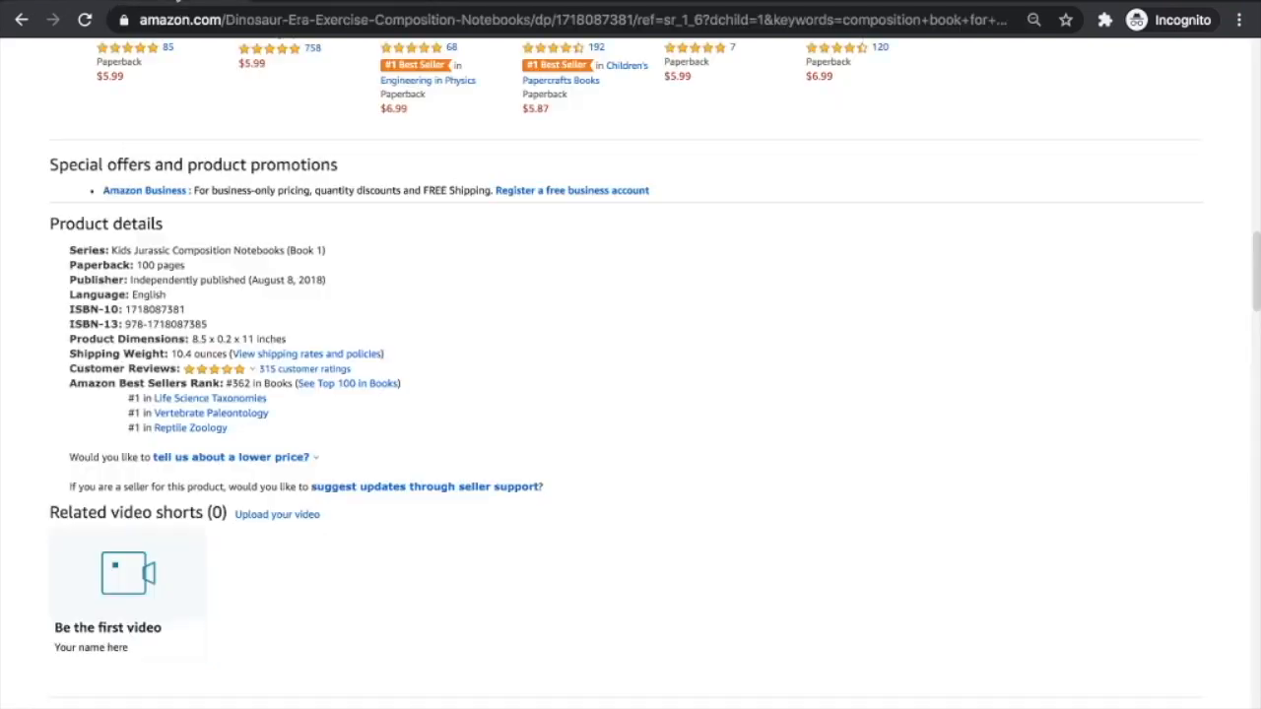
pyautogui.scroll(15, 666, 431)
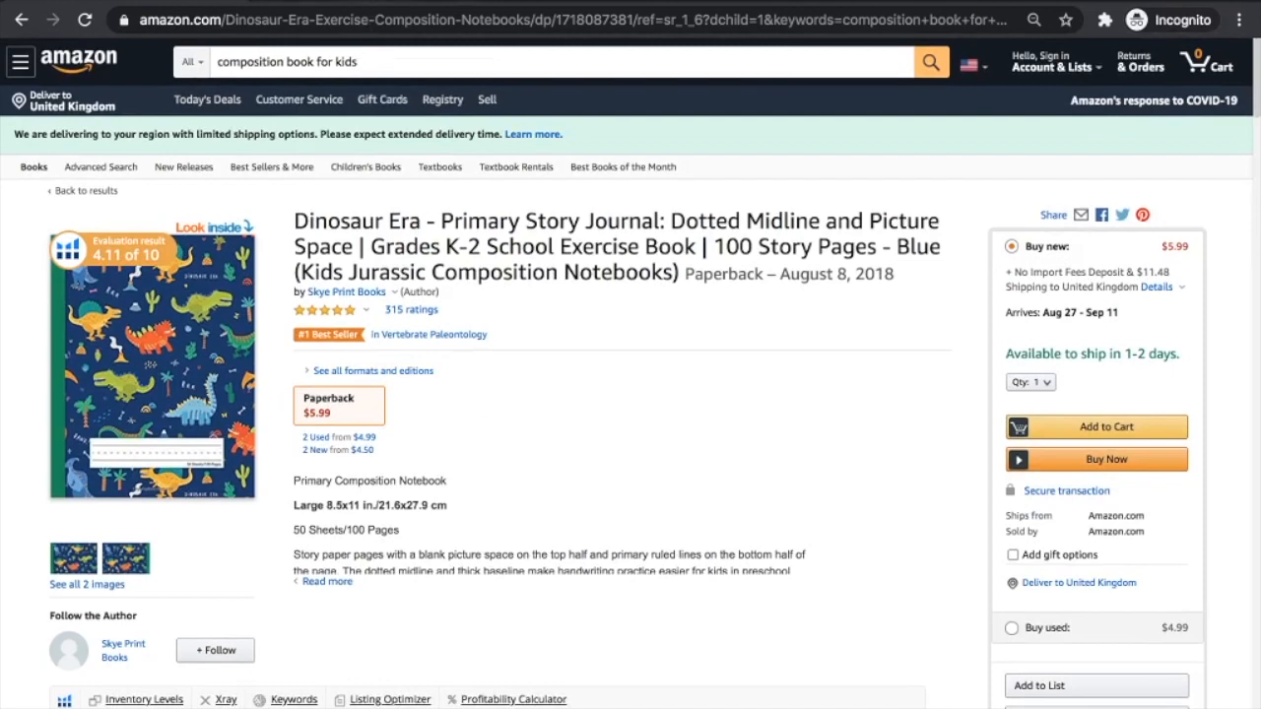
pyautogui.click(325, 2)
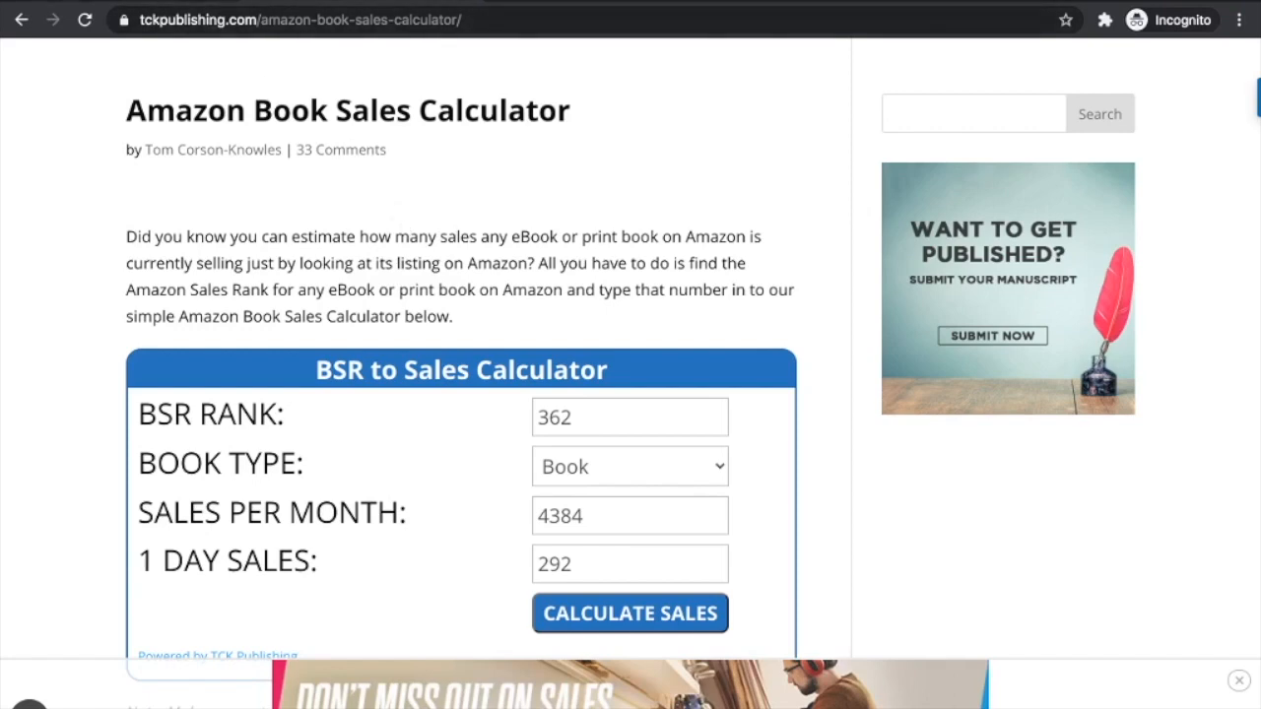
pyautogui.click(140, 1)
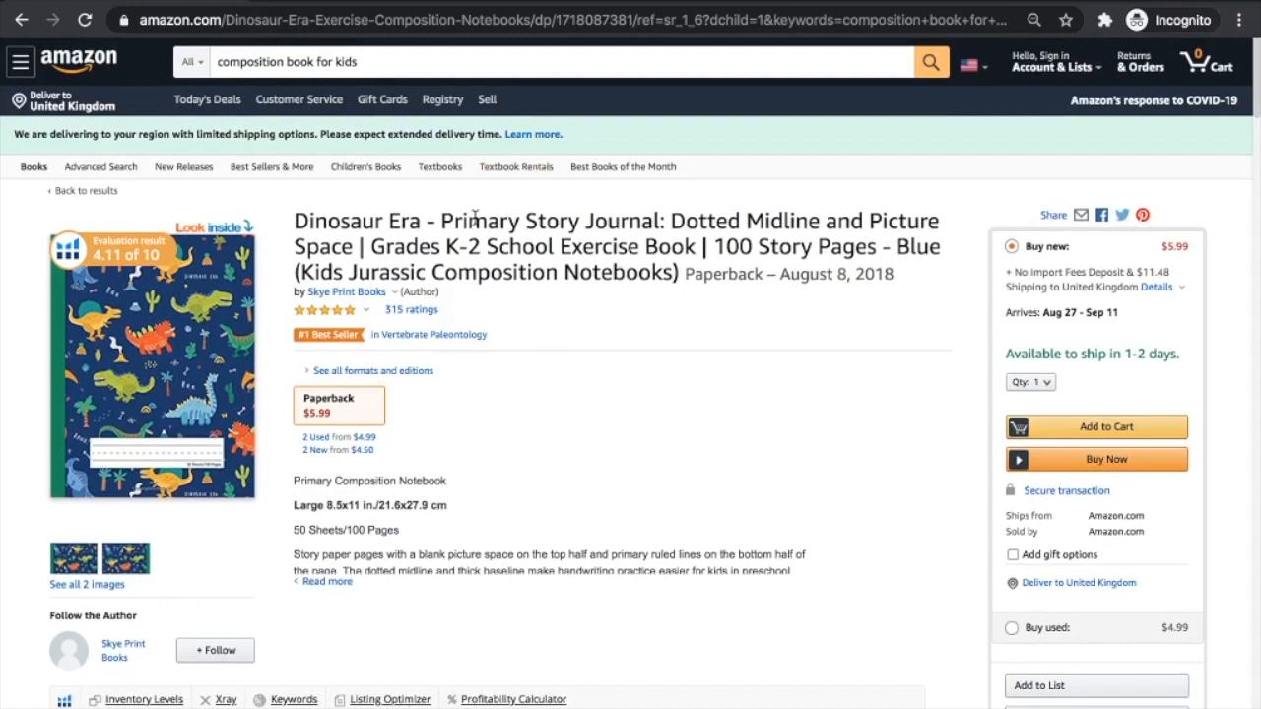
pyautogui.click(402, 1)
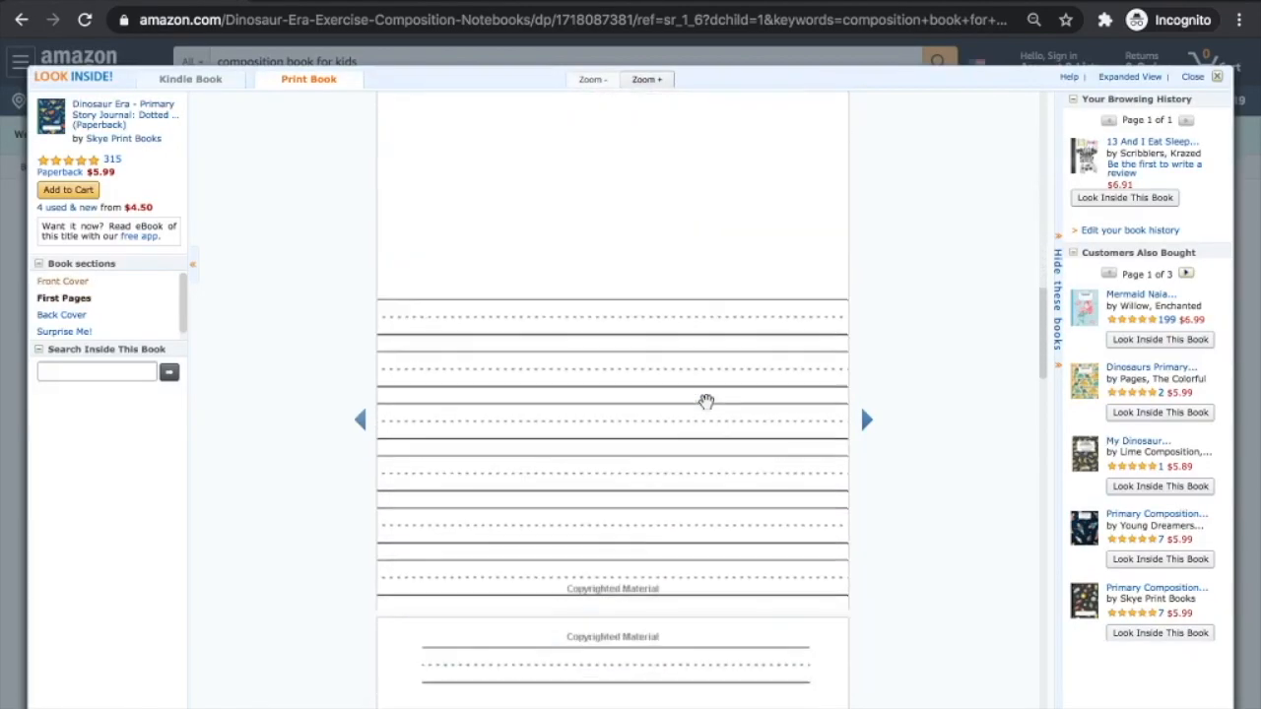
# Scroll through the journal's lined interior preview pages and close the preview
pyautogui.scroll(-10, 706, 401)
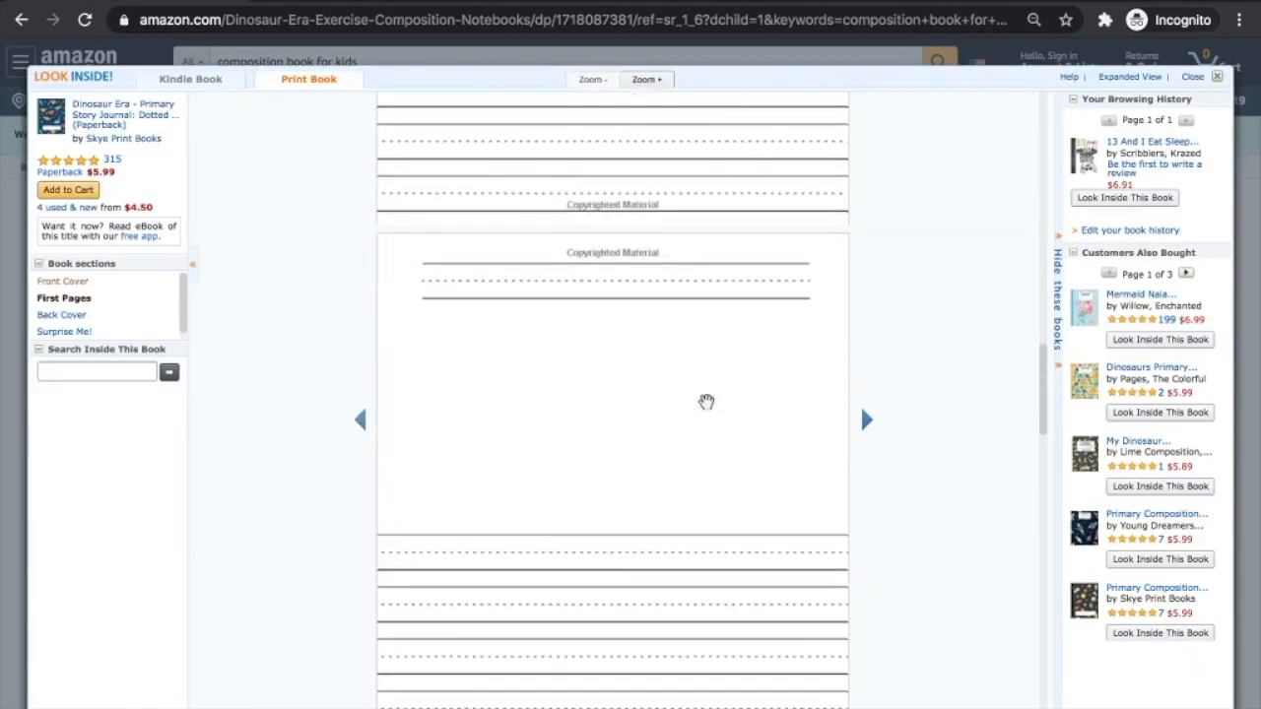
pyautogui.scroll(-5, 707, 402)
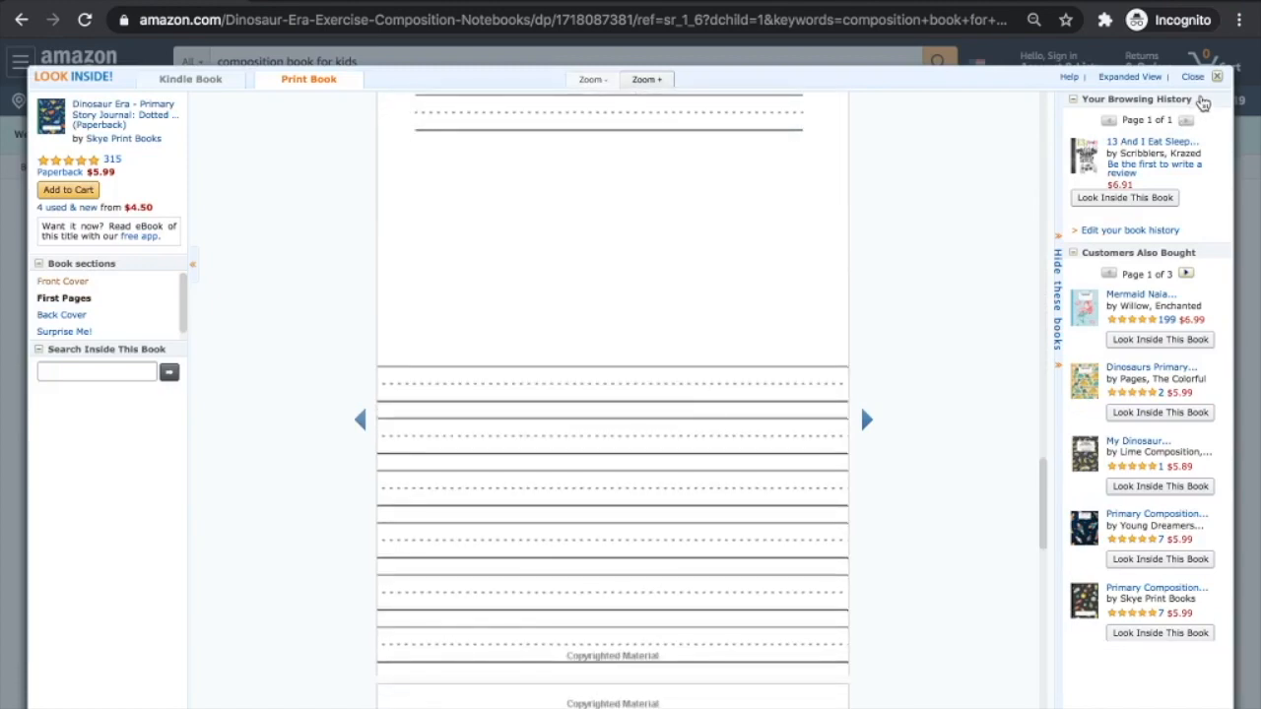
pyautogui.click(1192, 76)
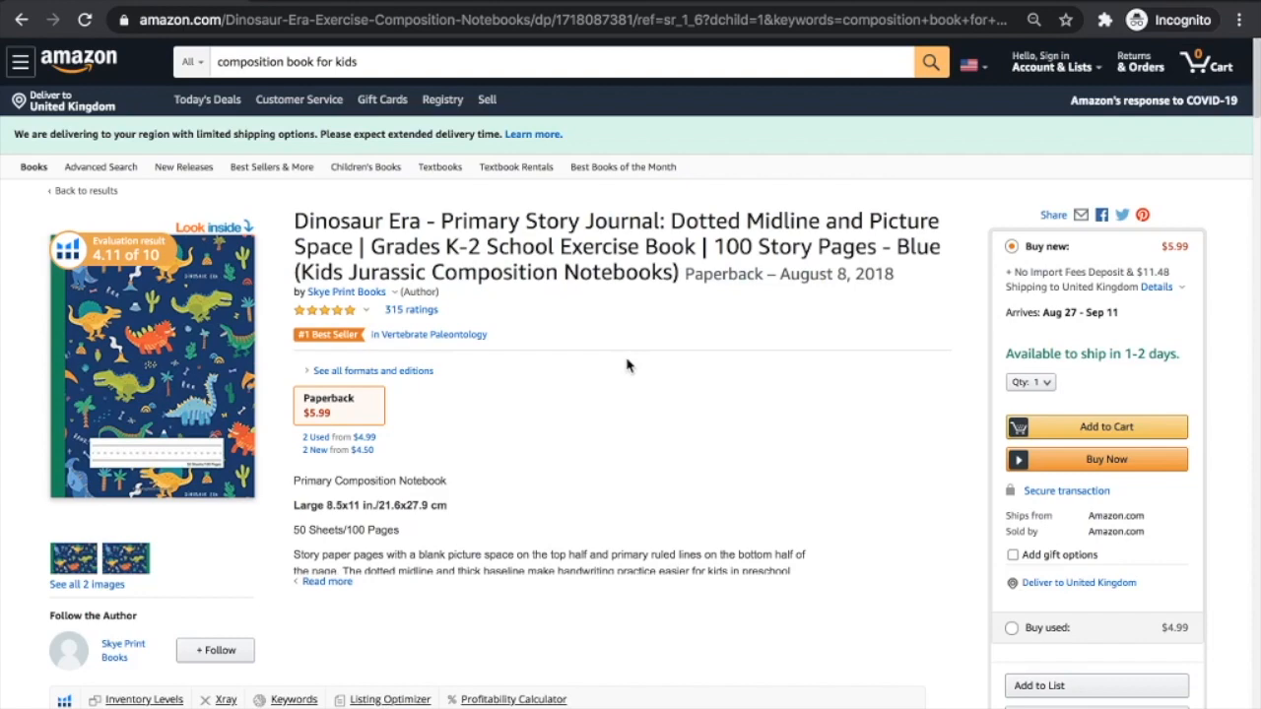
pyautogui.hotkey('ctrl', 'Right')
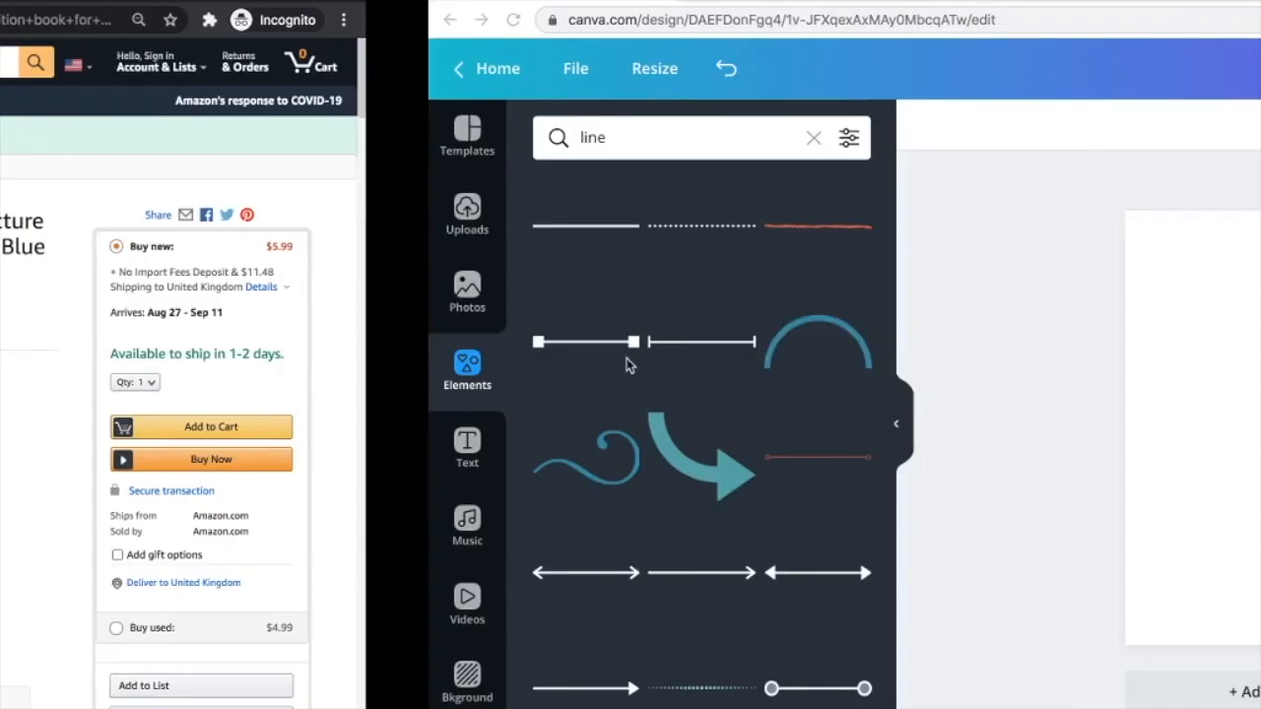
# Switch to the Tangent Templates gallery of notebook interior templates
pyautogui.hotkey('ctrl', 'Right')
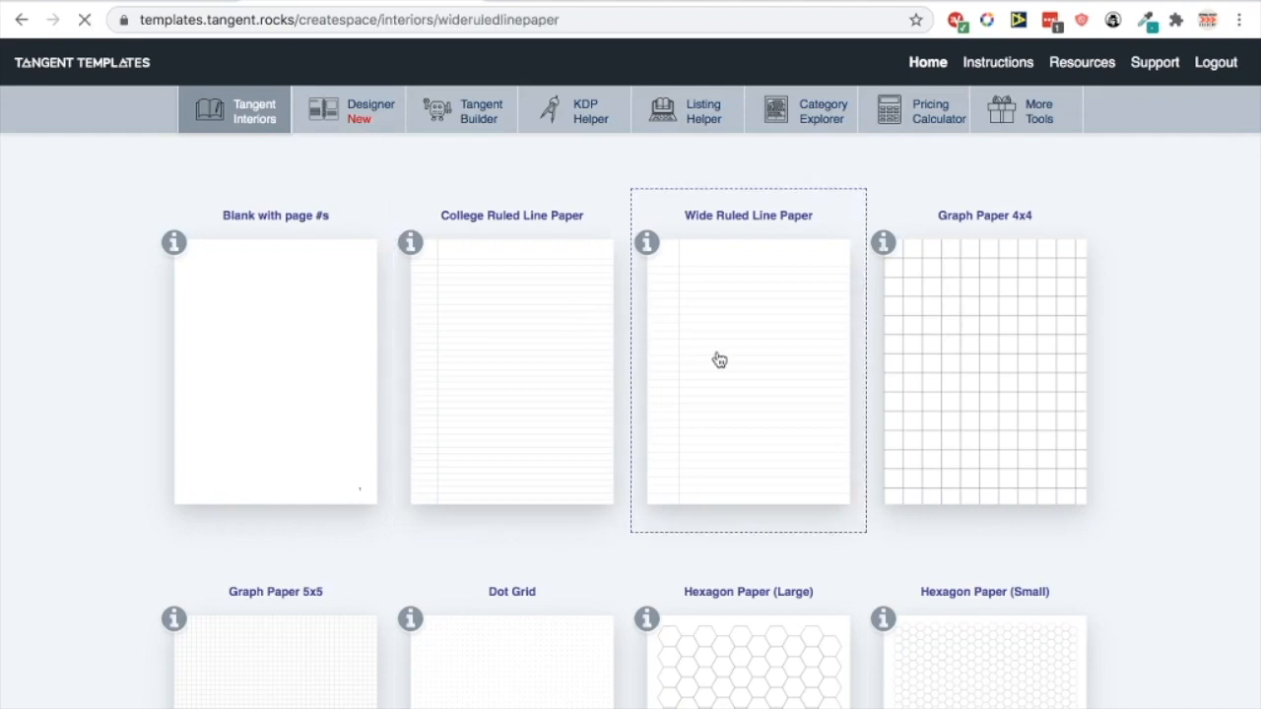
# Download a wide ruled interior PDF with 8.5 x 11 trim size and 120 pages
pyautogui.click(412, 369)
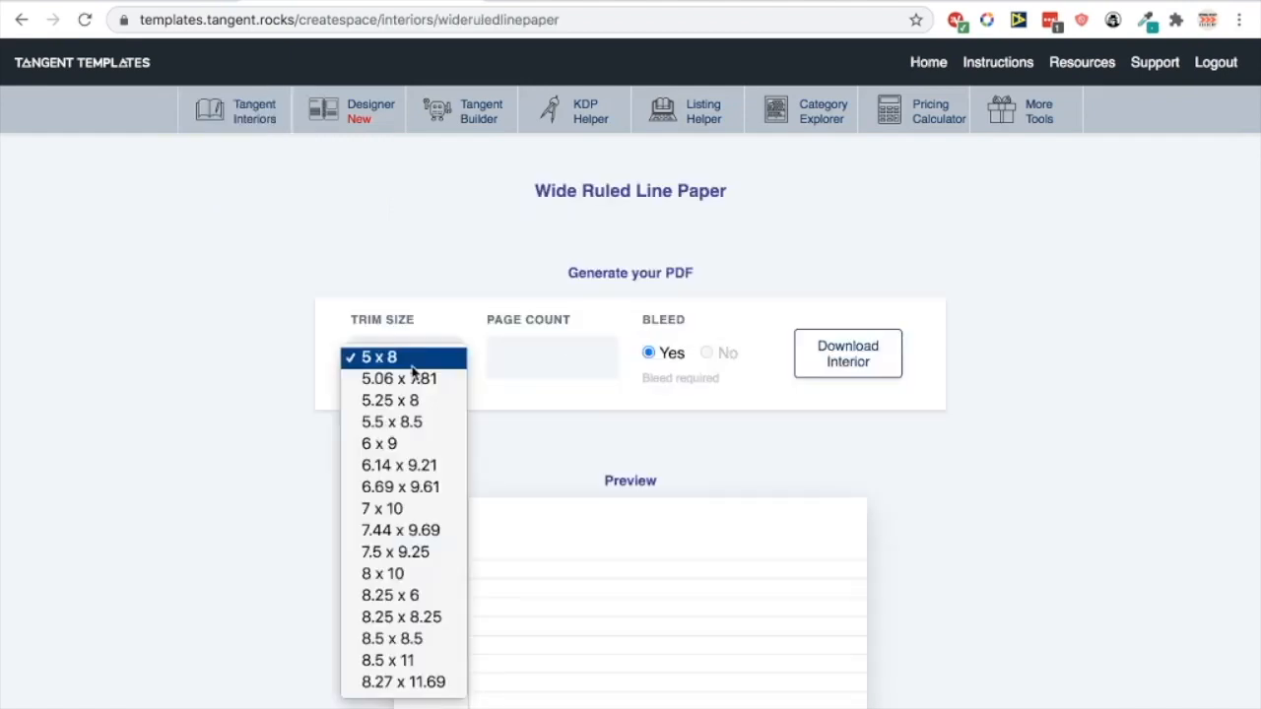
pyautogui.click(391, 660)
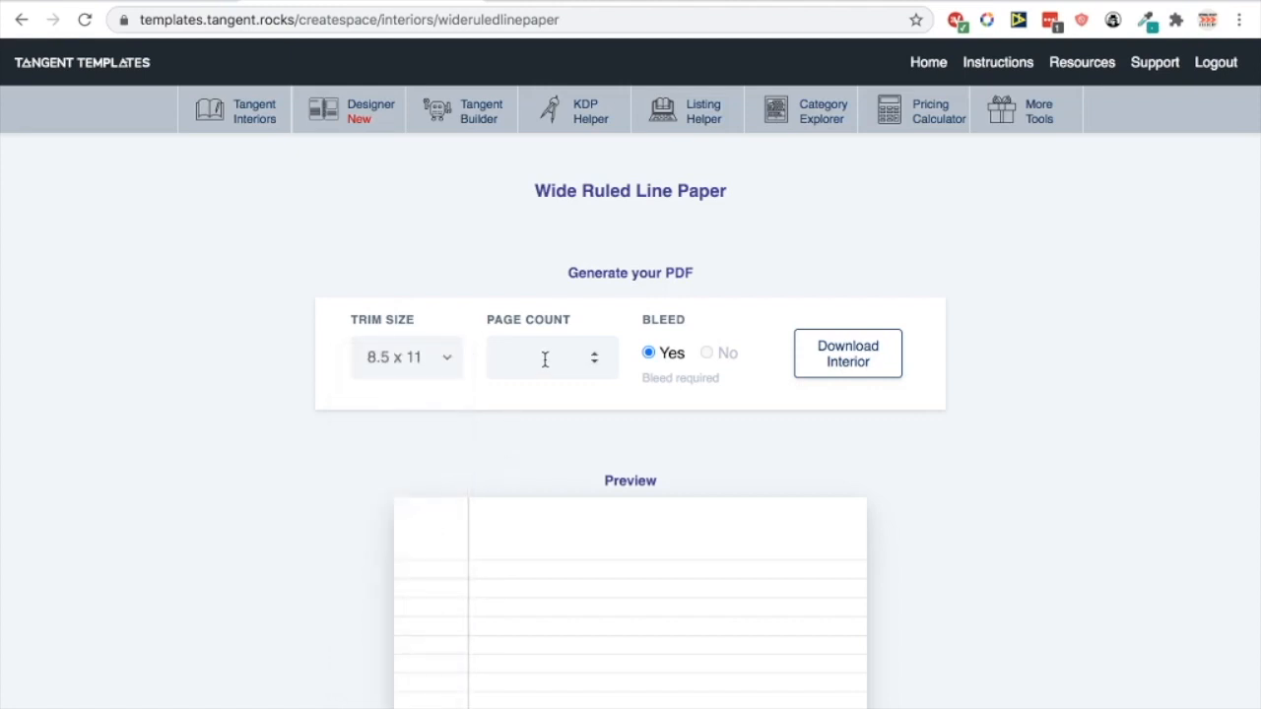
pyautogui.write('120')
pyautogui.click(837, 353)
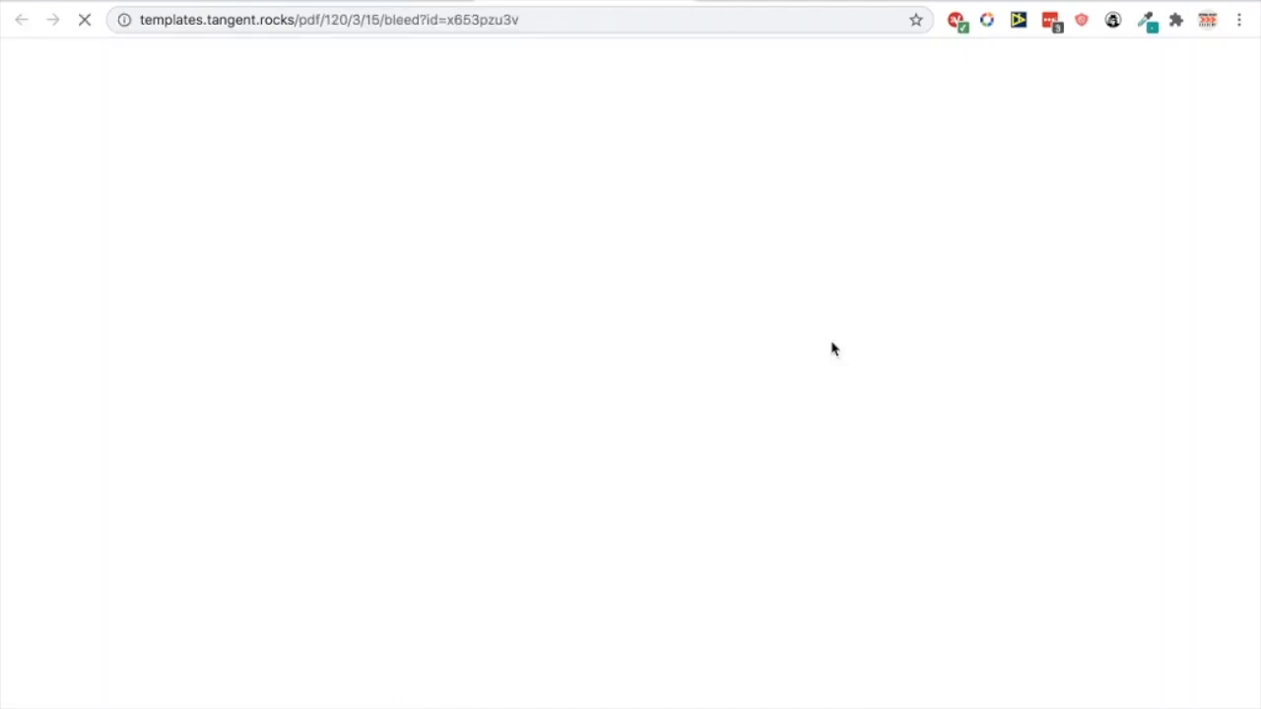
# Scroll through the downloaded 120-page wide ruled interior PDF
pyautogui.scroll(-2, 523, 344)
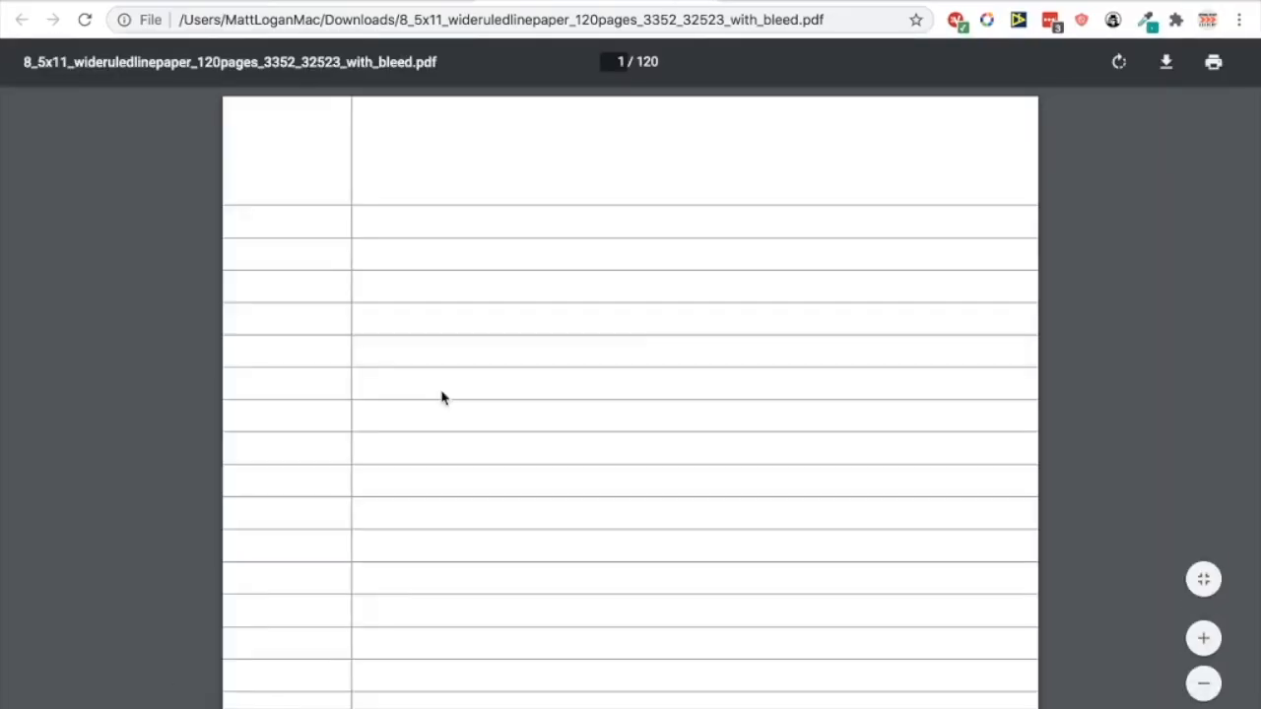
pyautogui.scroll(-5, 441, 398)
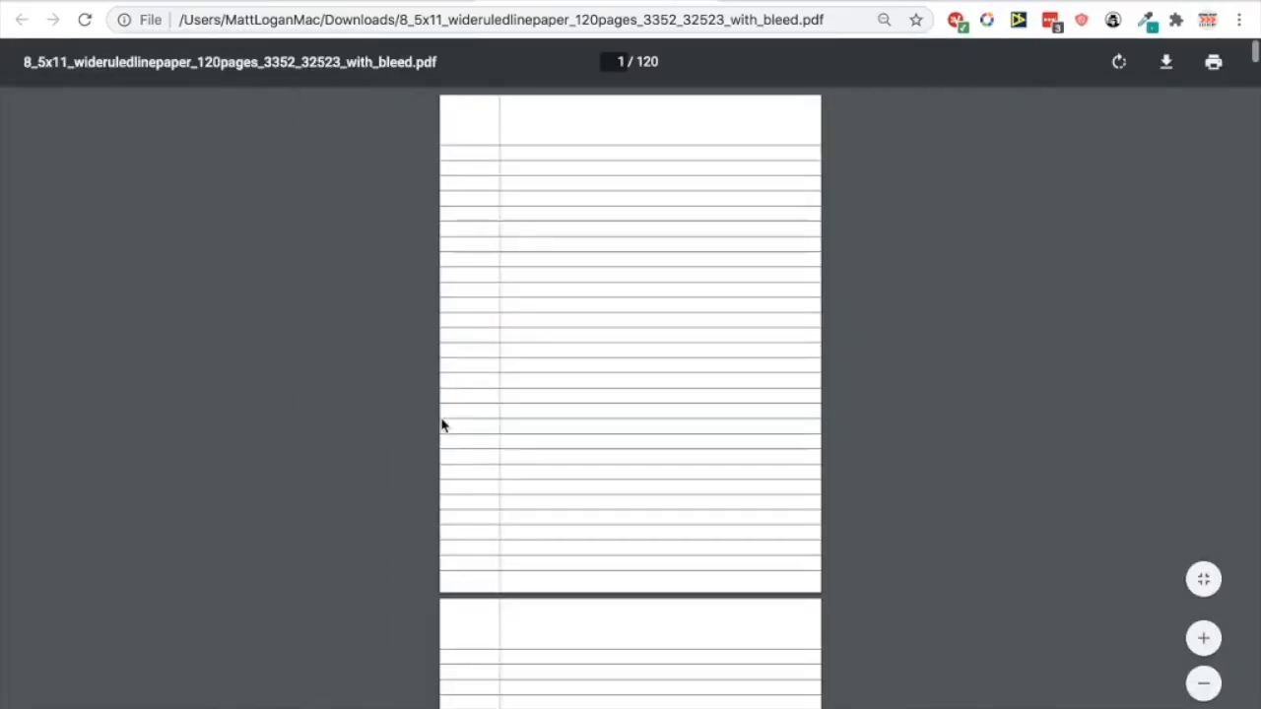
pyautogui.scroll(-2, 425, 386)
pyautogui.scroll(2, 424, 386)
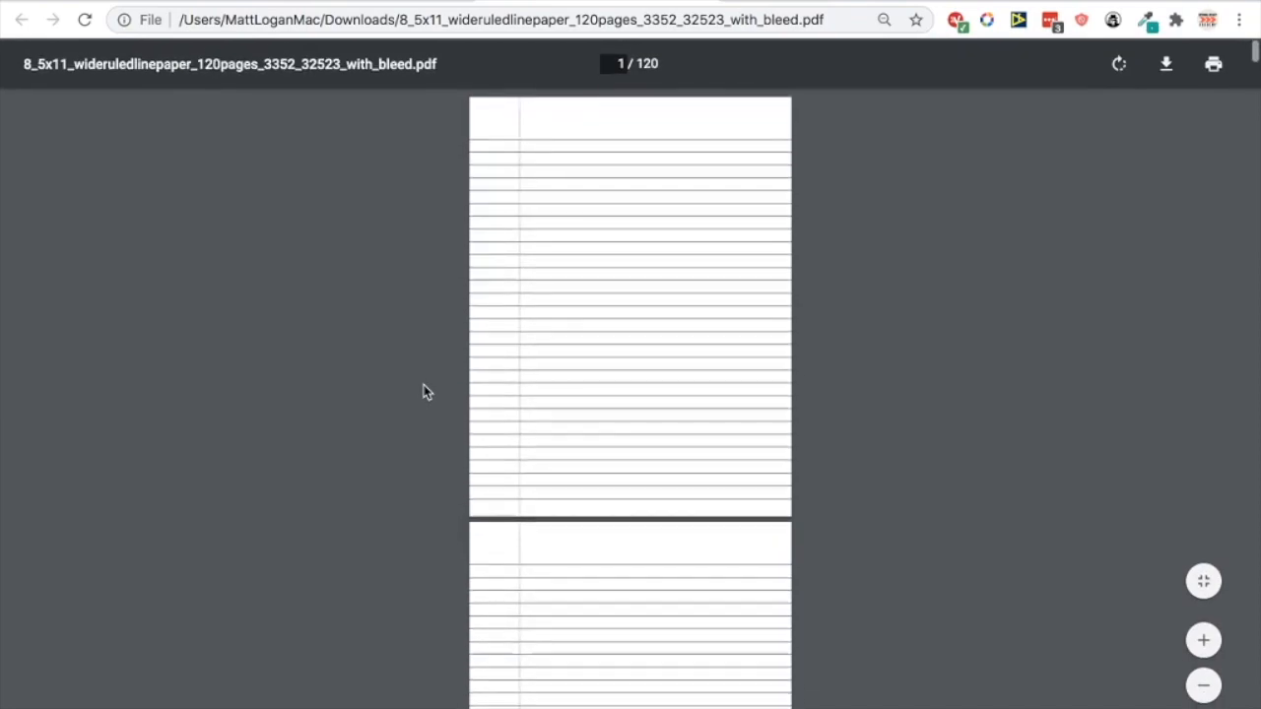
# Return to the Wide Ruled Line Paper preview on Tangent Templates
pyautogui.click(375, 1)
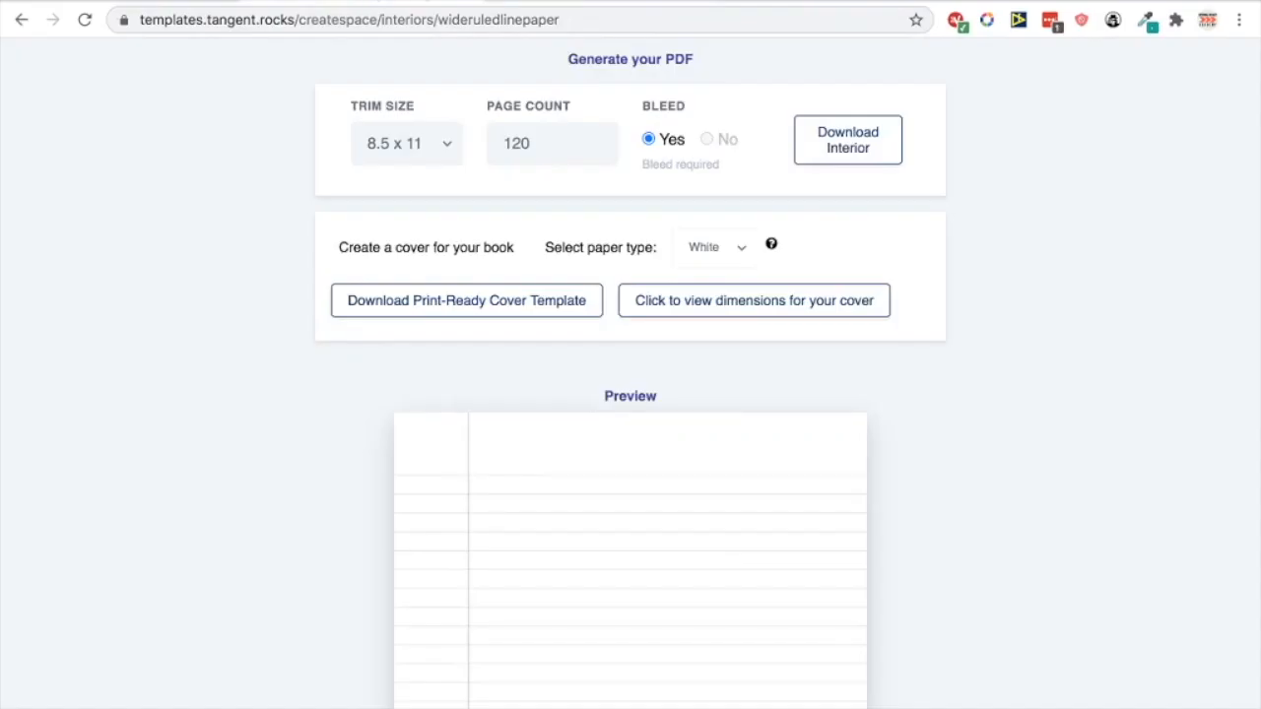
pyautogui.scroll(3, 332, 79)
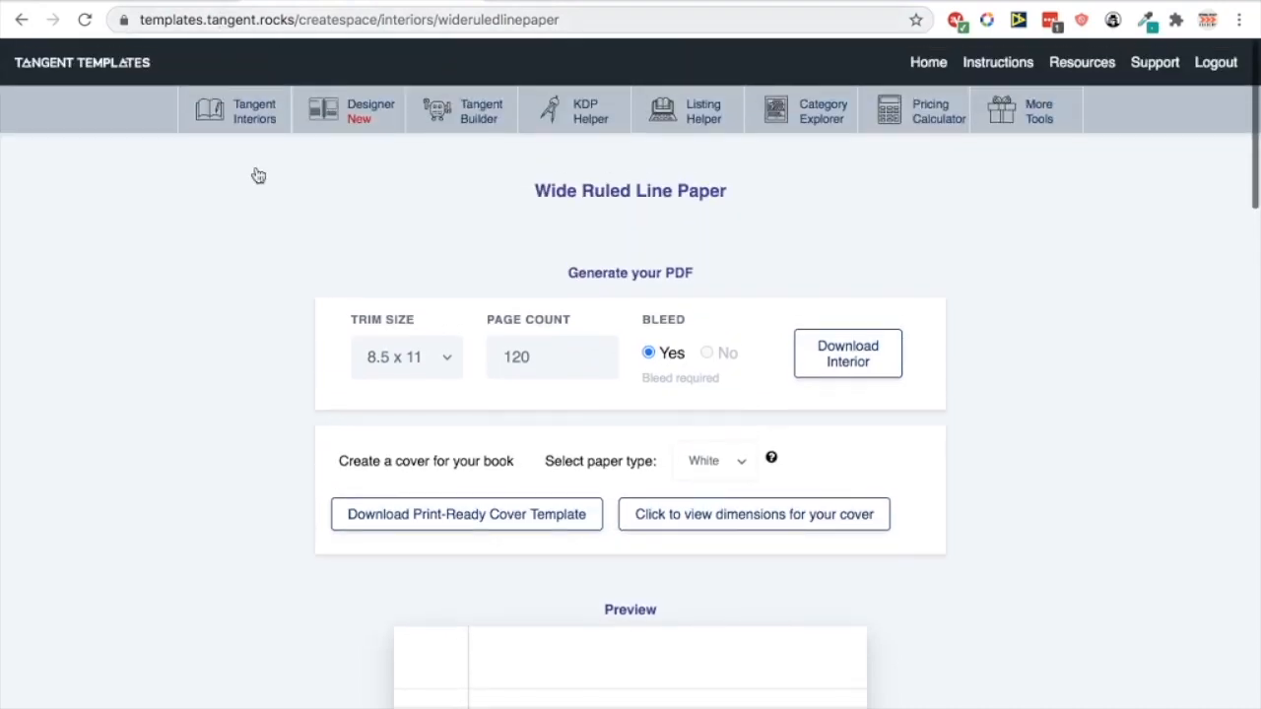
pyautogui.scroll(-4, 306, 332)
pyautogui.scroll(-2, 305, 332)
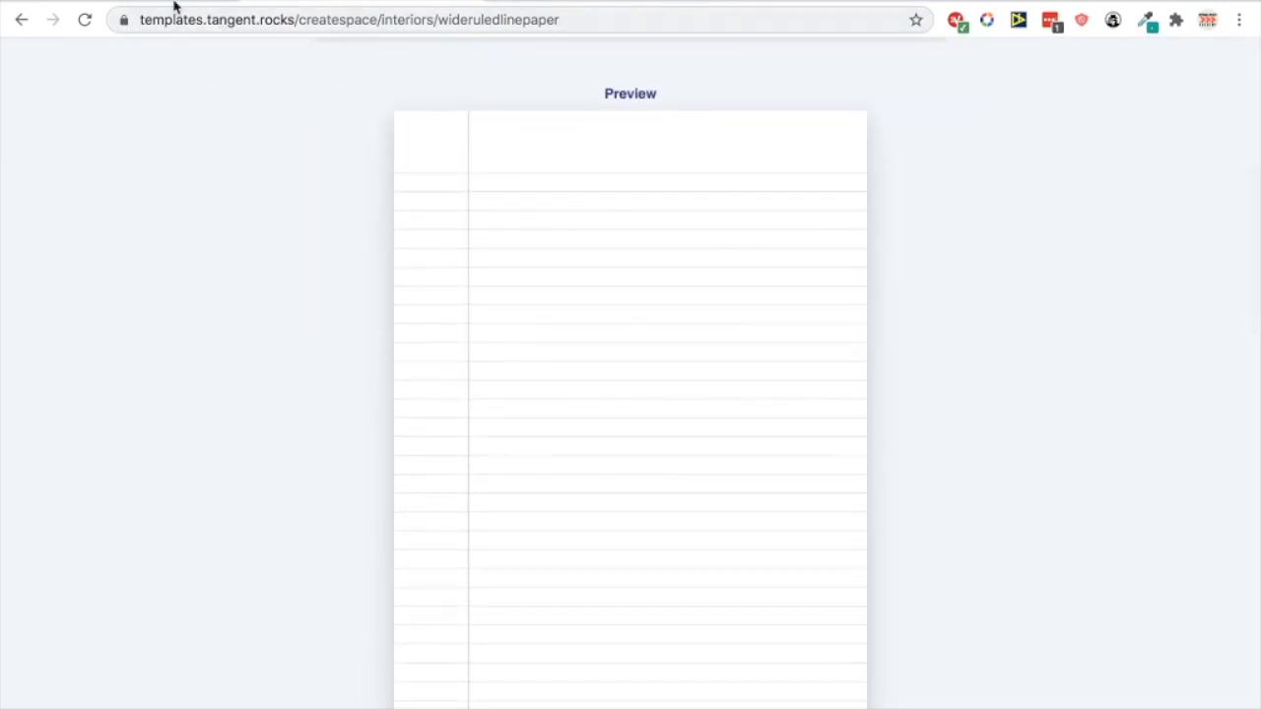
pyautogui.click(174, 3)
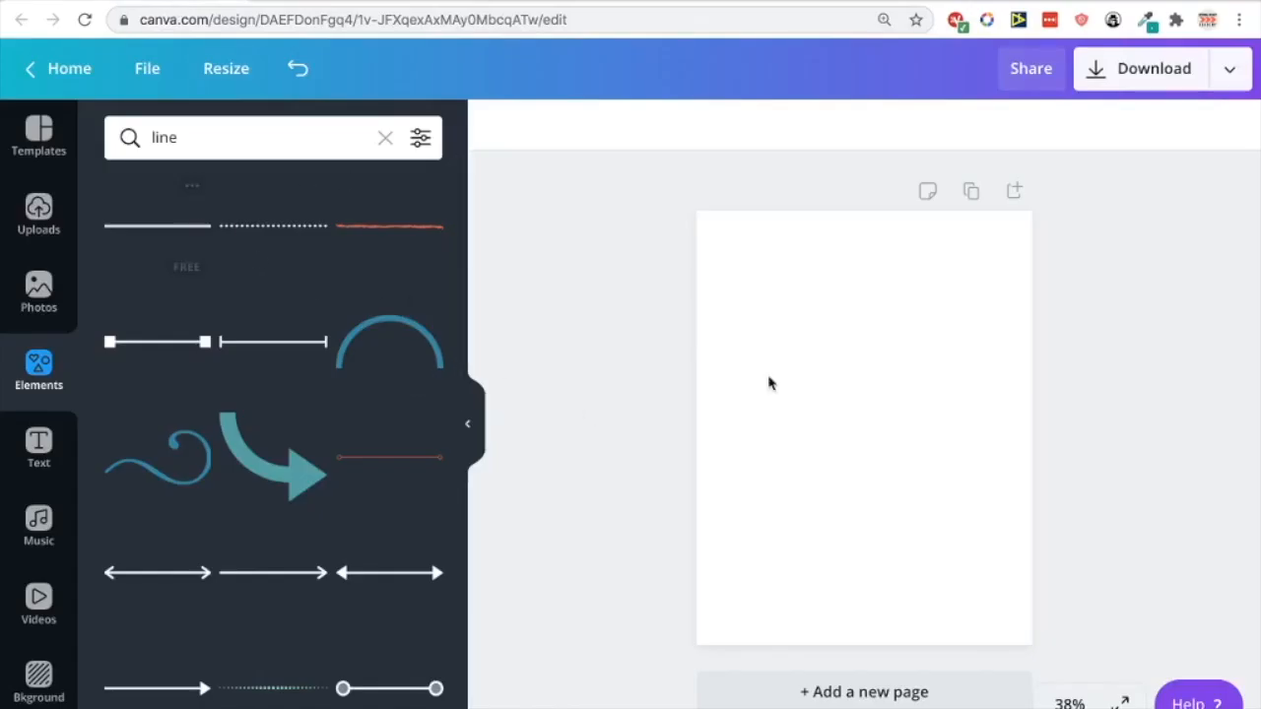
# Add a solid grey line and stretch it across the page past the right edge
pyautogui.click(173, 225)
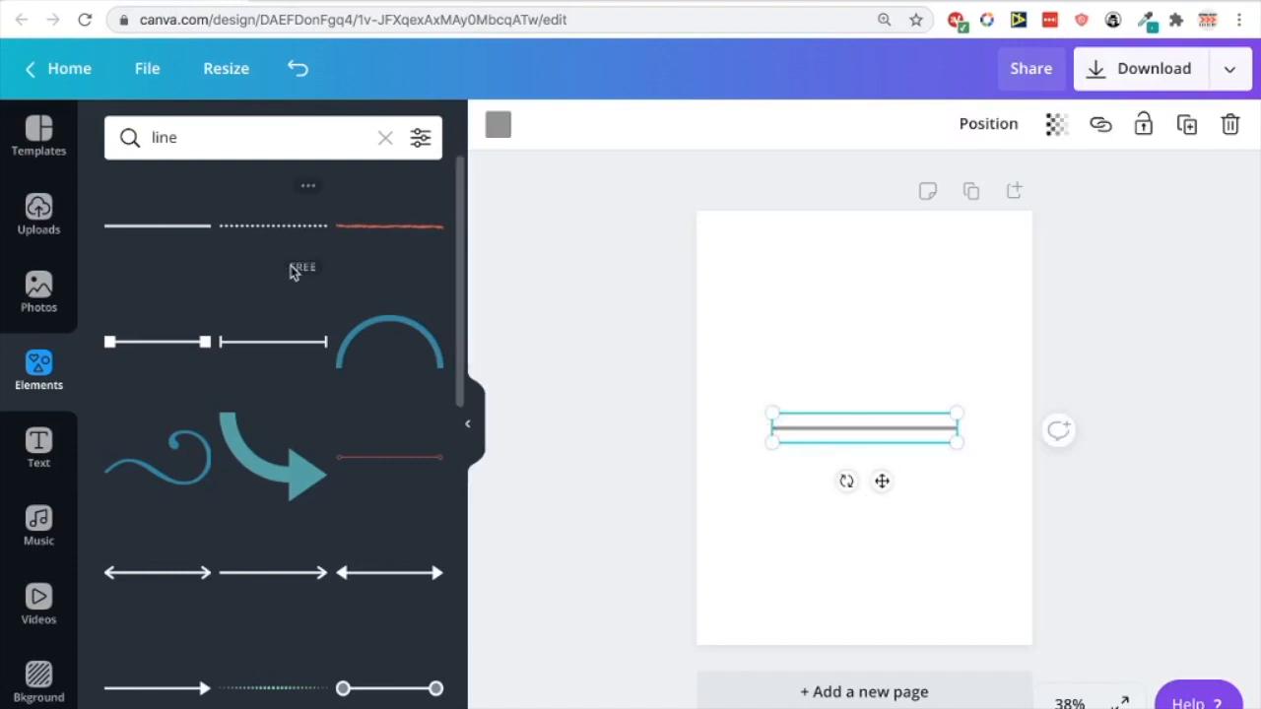
pyautogui.moveTo(895, 431); pyautogui.dragTo(895, 345)
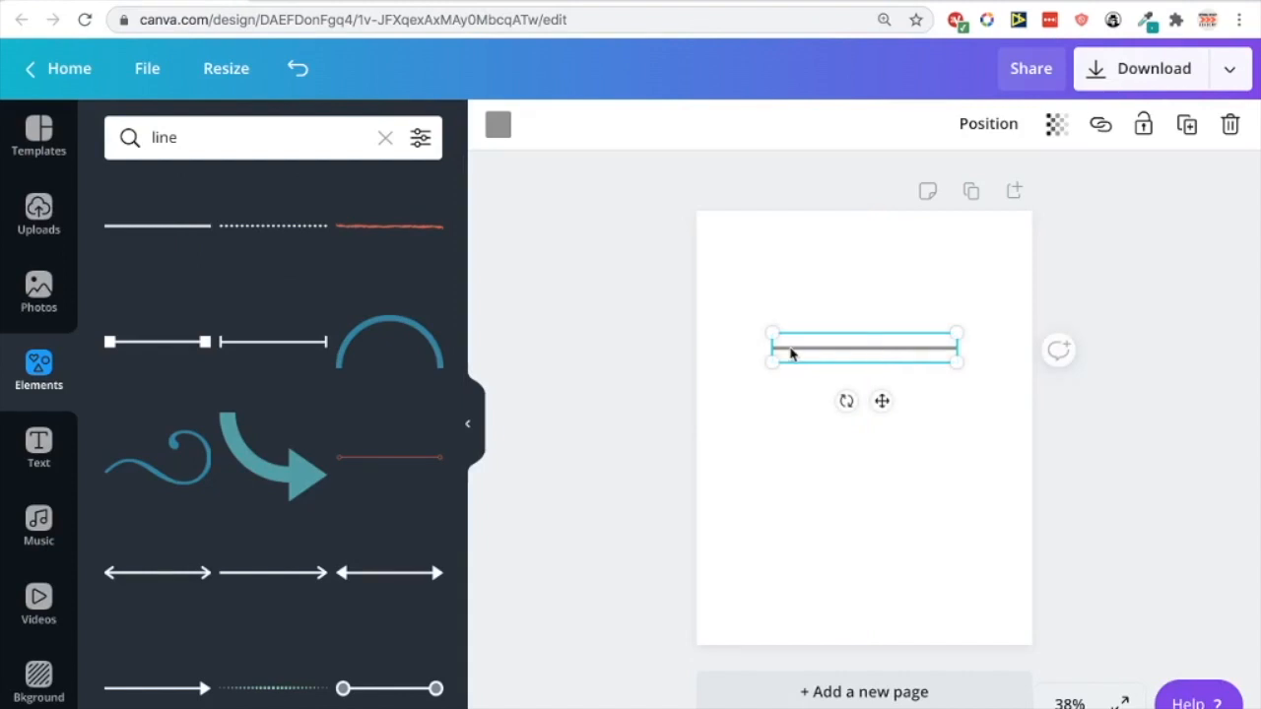
pyautogui.moveTo(765, 348)
pyautogui.mouseDown()
pyautogui.moveTo(672, 339)
pyautogui.moveTo(894, 348)
pyautogui.moveTo(784, 345)
pyautogui.mouseUp()
pyautogui.moveTo(859, 357); pyautogui.dragTo(674, 375)
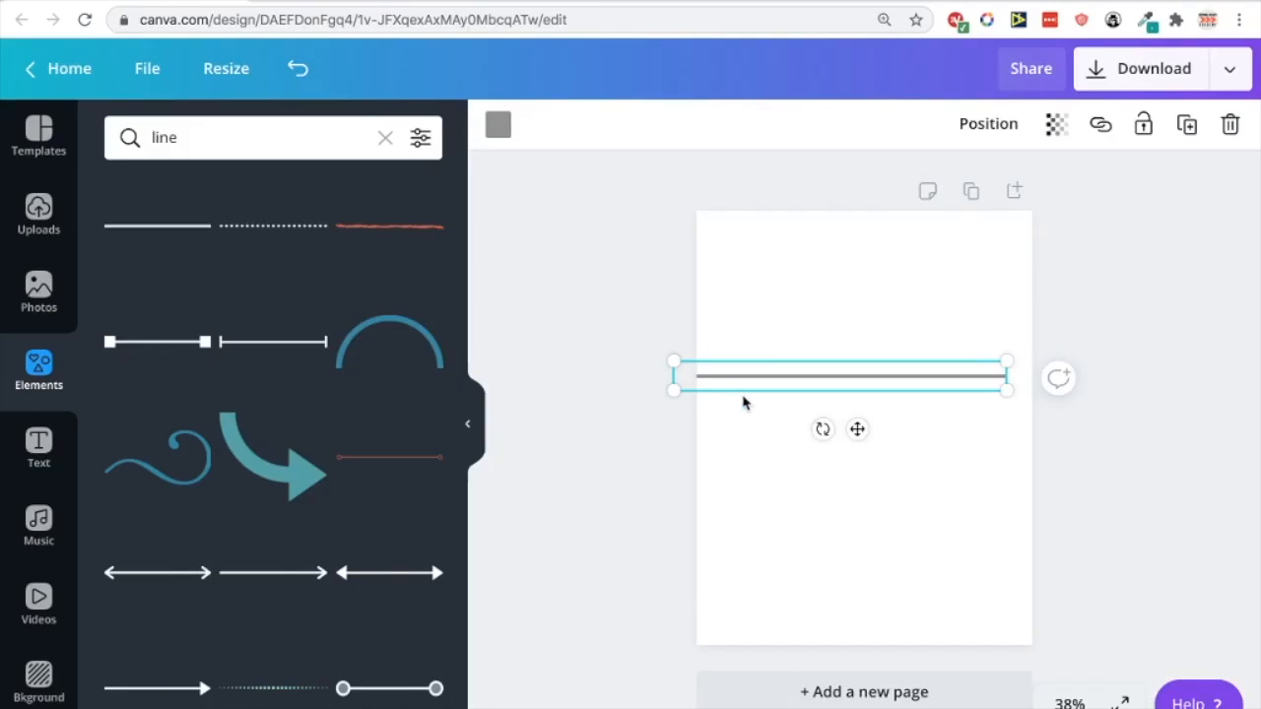
pyautogui.moveTo(749, 380); pyautogui.dragTo(855, 386)
pyautogui.moveTo(754, 380); pyautogui.dragTo(563, 378)
pyautogui.moveTo(797, 383); pyautogui.dragTo(953, 382)
pyautogui.moveTo(773, 377); pyautogui.dragTo(659, 523)
pyautogui.click(963, 431)
# Resize the line and move it toward the left side of the page
pyautogui.moveTo(801, 383); pyautogui.dragTo(939, 400)
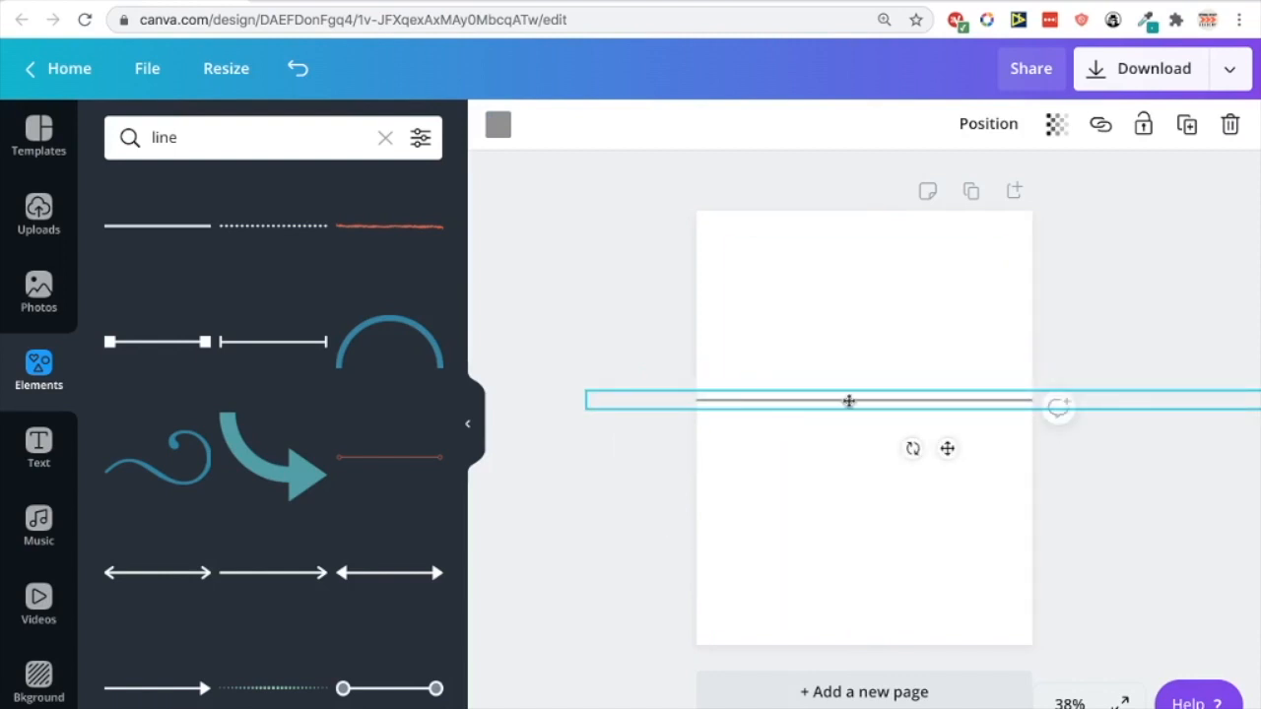
pyautogui.moveTo(802, 405); pyautogui.dragTo(945, 409)
pyautogui.moveTo(816, 406); pyautogui.dragTo(912, 405)
pyautogui.moveTo(825, 402); pyautogui.dragTo(661, 402)
pyautogui.moveTo(743, 403); pyautogui.dragTo(692, 401)
pyautogui.moveTo(810, 408); pyautogui.dragTo(739, 405)
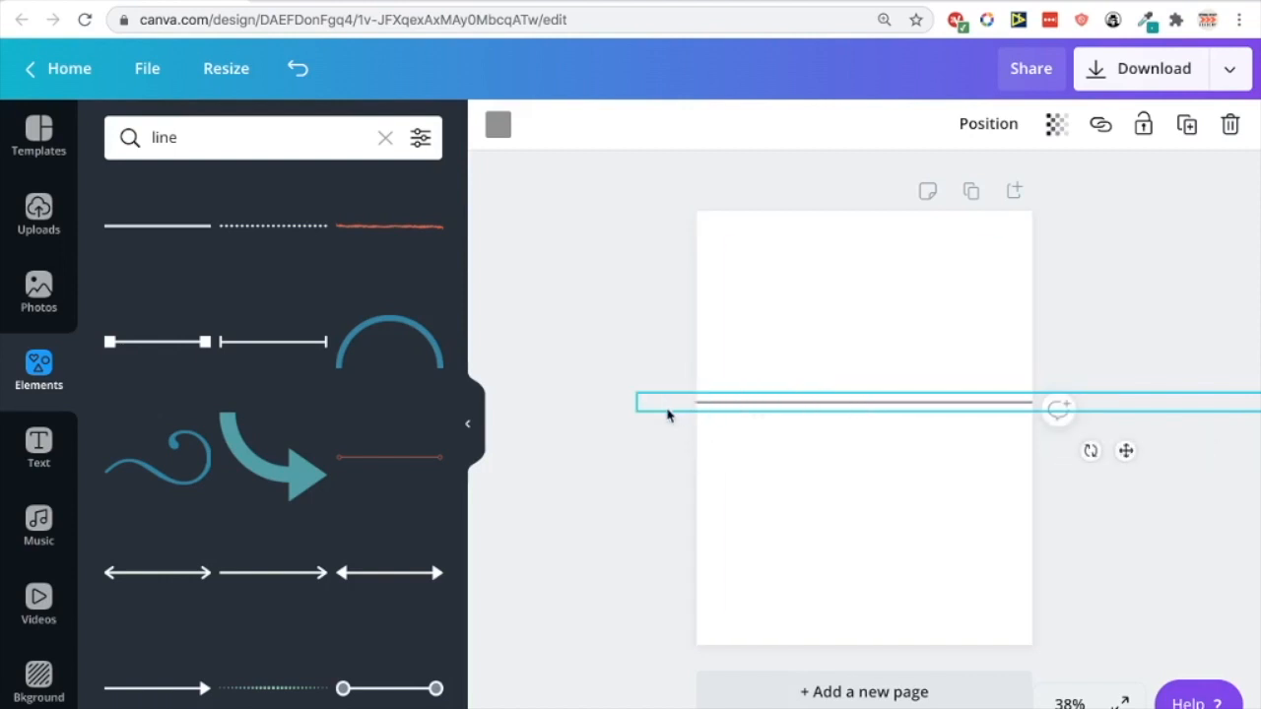
pyautogui.moveTo(632, 412); pyautogui.dragTo(889, 397)
pyautogui.click(942, 456)
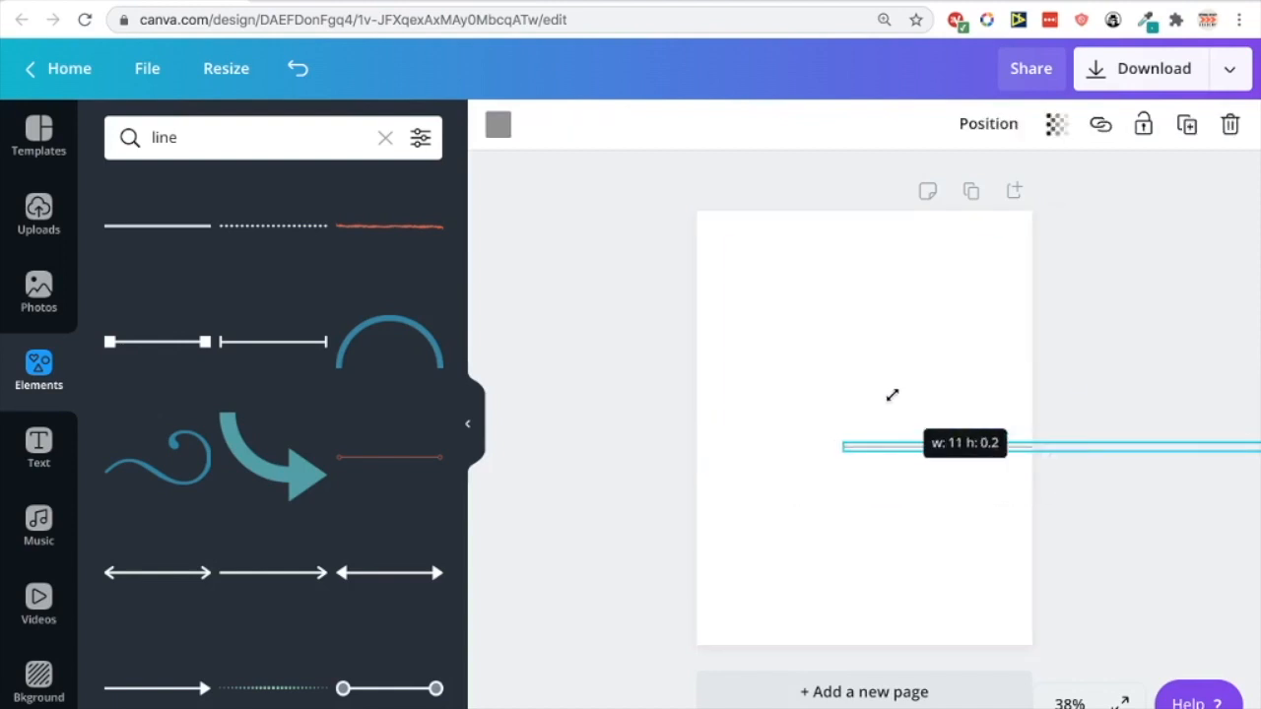
pyautogui.click(945, 374)
pyautogui.moveTo(945, 459); pyautogui.dragTo(769, 444)
# Rotate the line vertical, extend it to the page top, and shift it to the left margin
pyautogui.moveTo(865, 483); pyautogui.dragTo(974, 456)
pyautogui.moveTo(883, 228); pyautogui.dragTo(898, 203)
pyautogui.click(890, 270)
pyautogui.moveTo(889, 271); pyautogui.dragTo(729, 273)
pyautogui.click(788, 277)
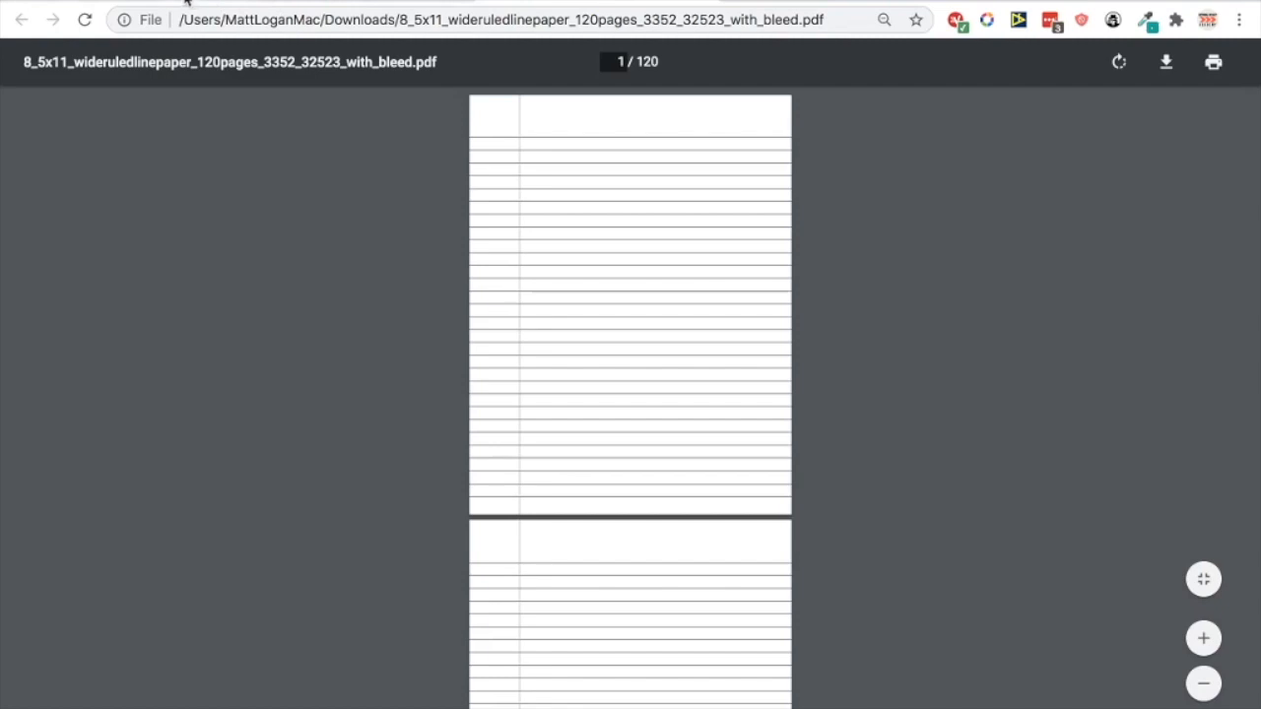
pyautogui.click(187, 3)
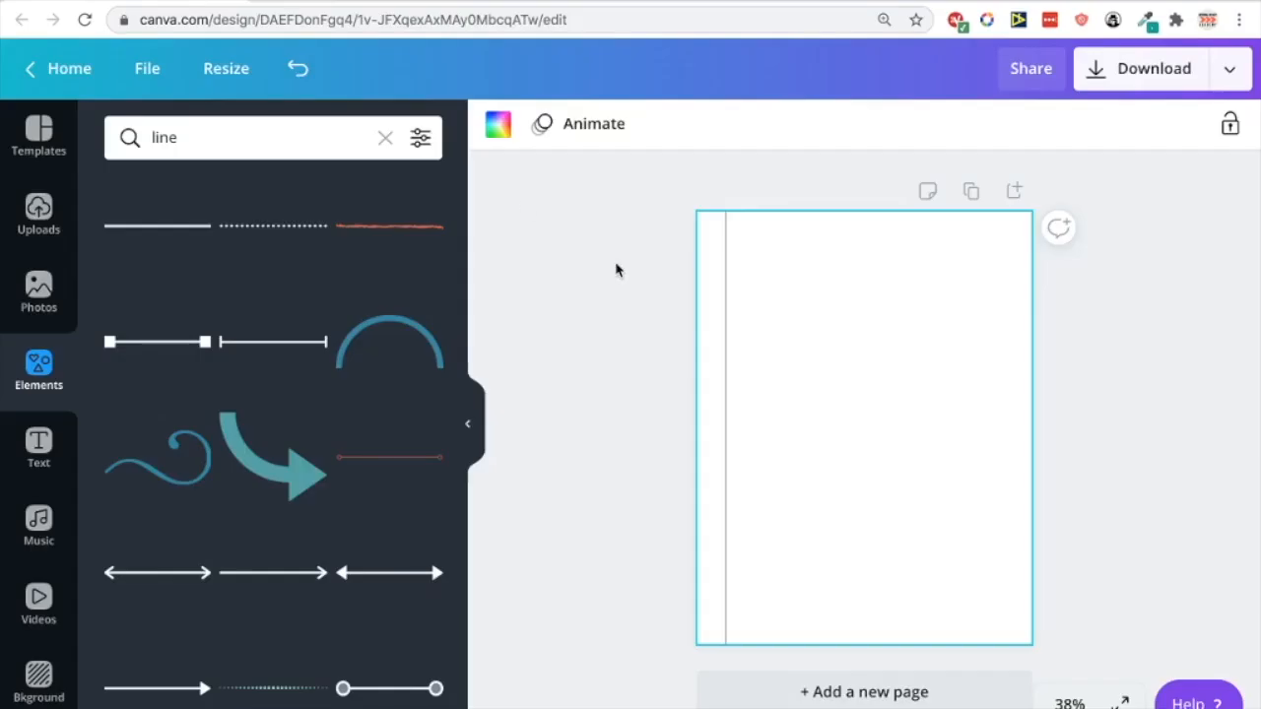
# Nudge the vertical margin line slightly right and recolour it dark grey
pyautogui.click(724, 299)
pyautogui.moveTo(729, 299)
pyautogui.mouseDown()
pyautogui.moveTo(757, 293)
pyautogui.moveTo(747, 293)
pyautogui.mouseUp()
pyautogui.click(805, 284)
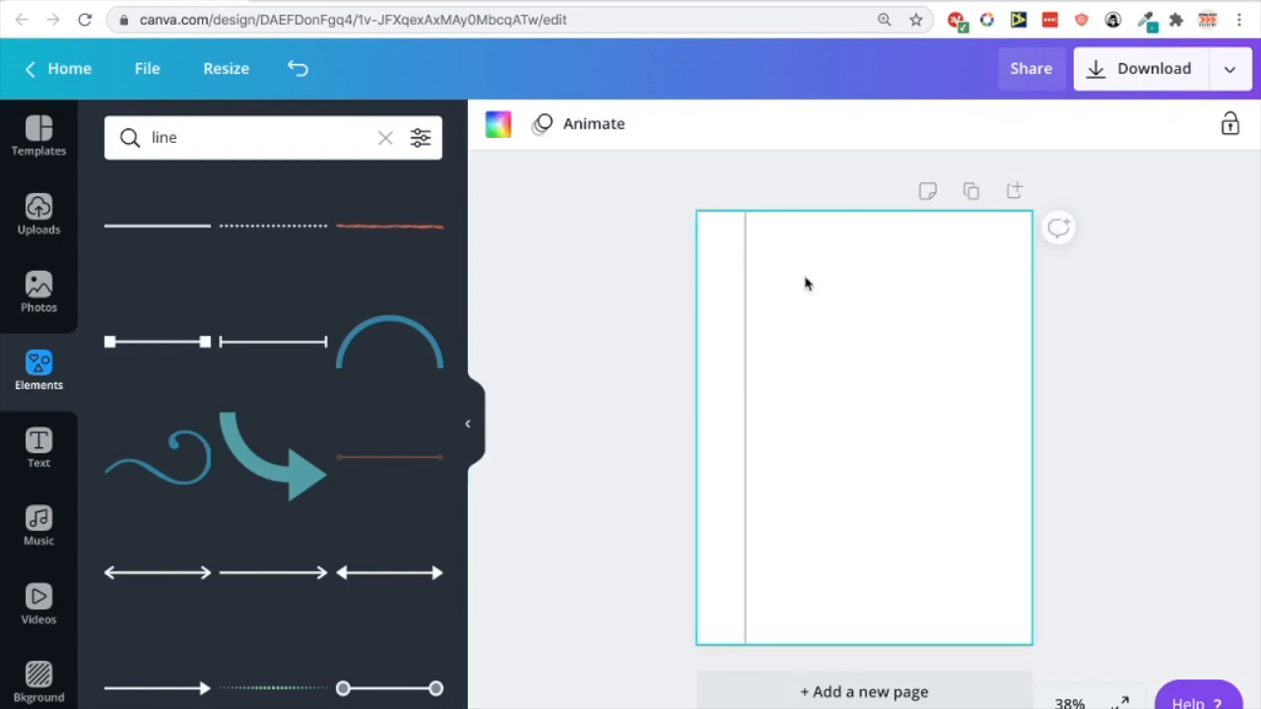
pyautogui.click(744, 290)
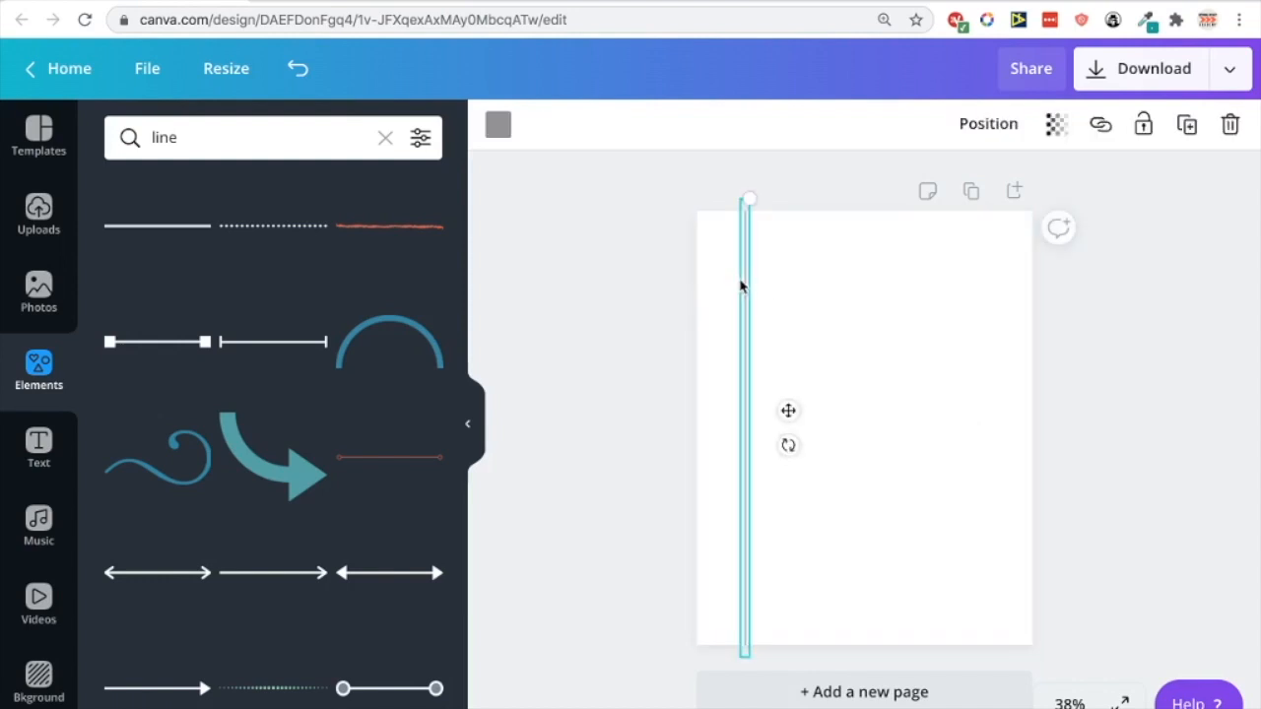
pyautogui.click(499, 126)
pyautogui.click(138, 436)
pyautogui.click(183, 440)
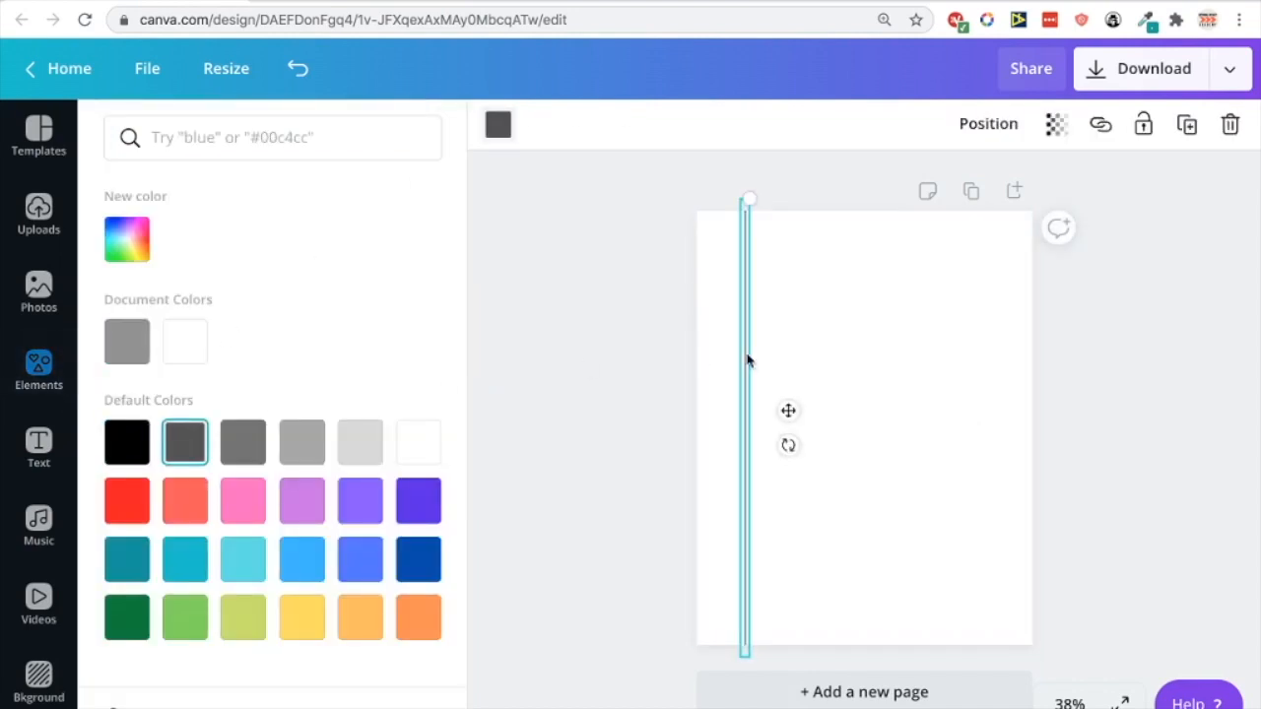
pyautogui.click(765, 345)
# Rotate a copy of the line horizontal, colour it grey and place it near the page top
pyautogui.click(745, 302)
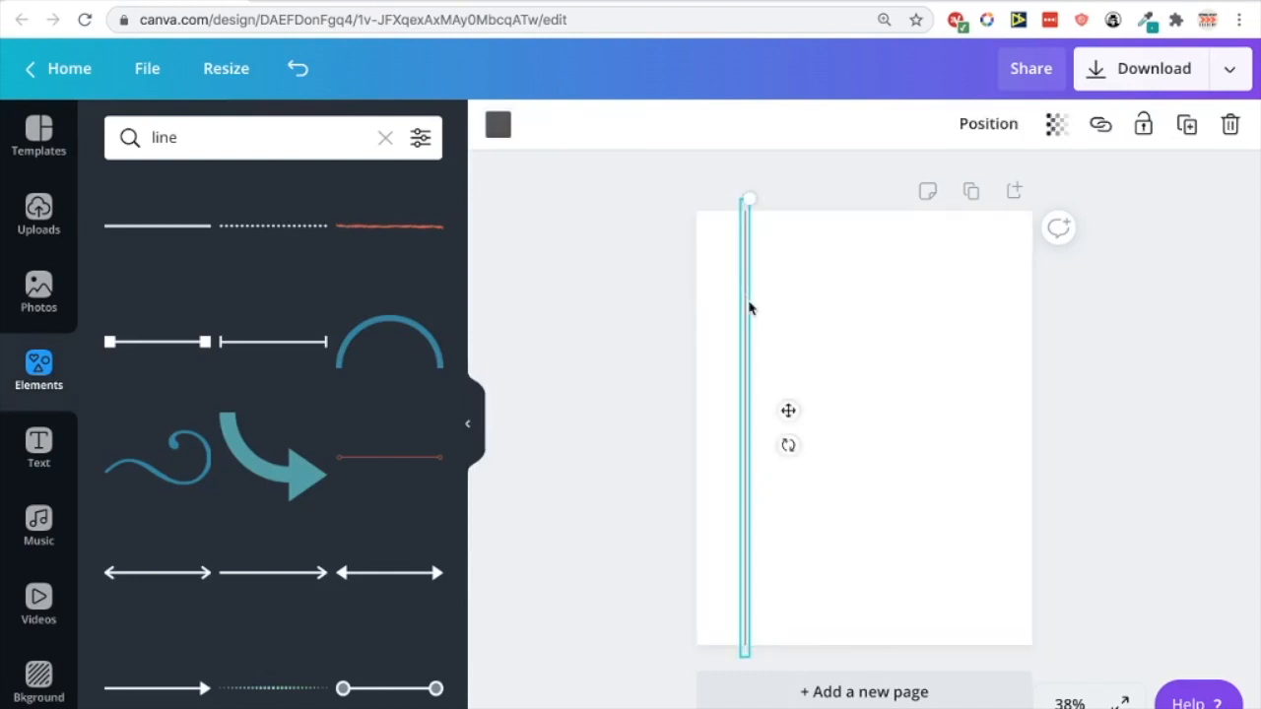
pyautogui.moveTo(760, 338); pyautogui.dragTo(904, 338)
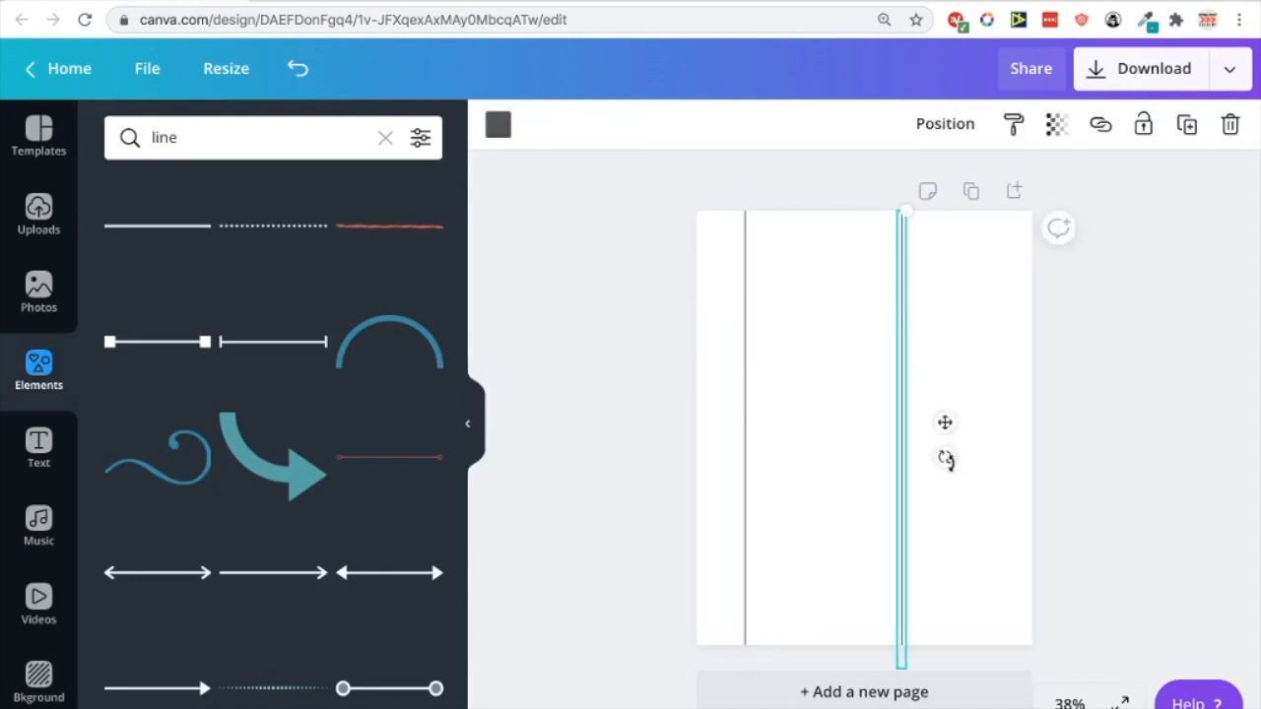
pyautogui.moveTo(946, 457); pyautogui.dragTo(899, 483)
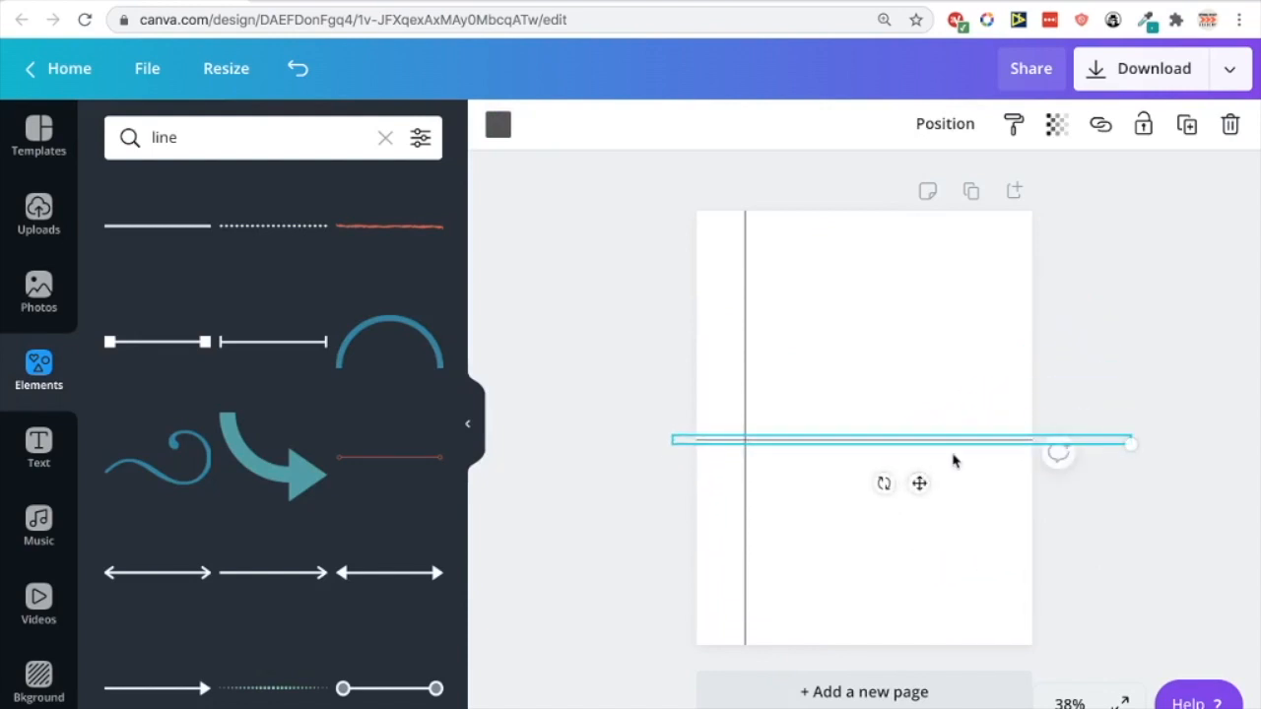
pyautogui.moveTo(952, 443); pyautogui.dragTo(951, 312)
pyautogui.click(498, 124)
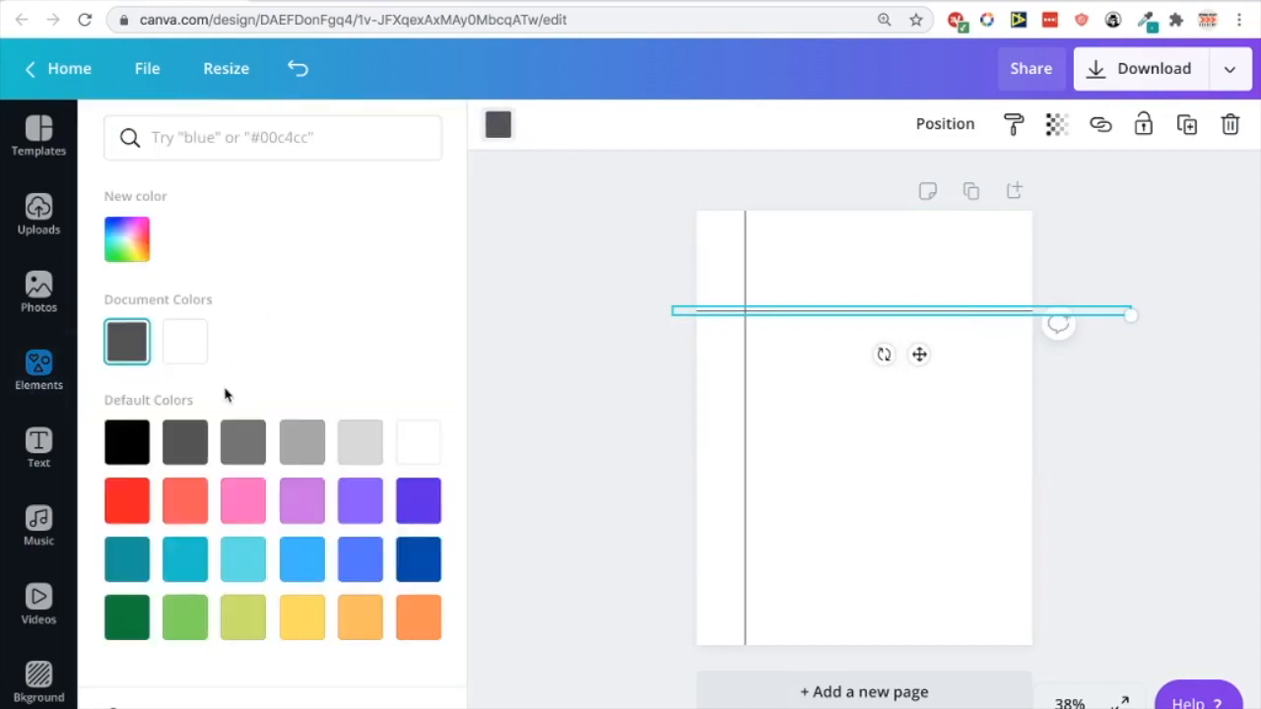
pyautogui.click(244, 445)
pyautogui.click(839, 356)
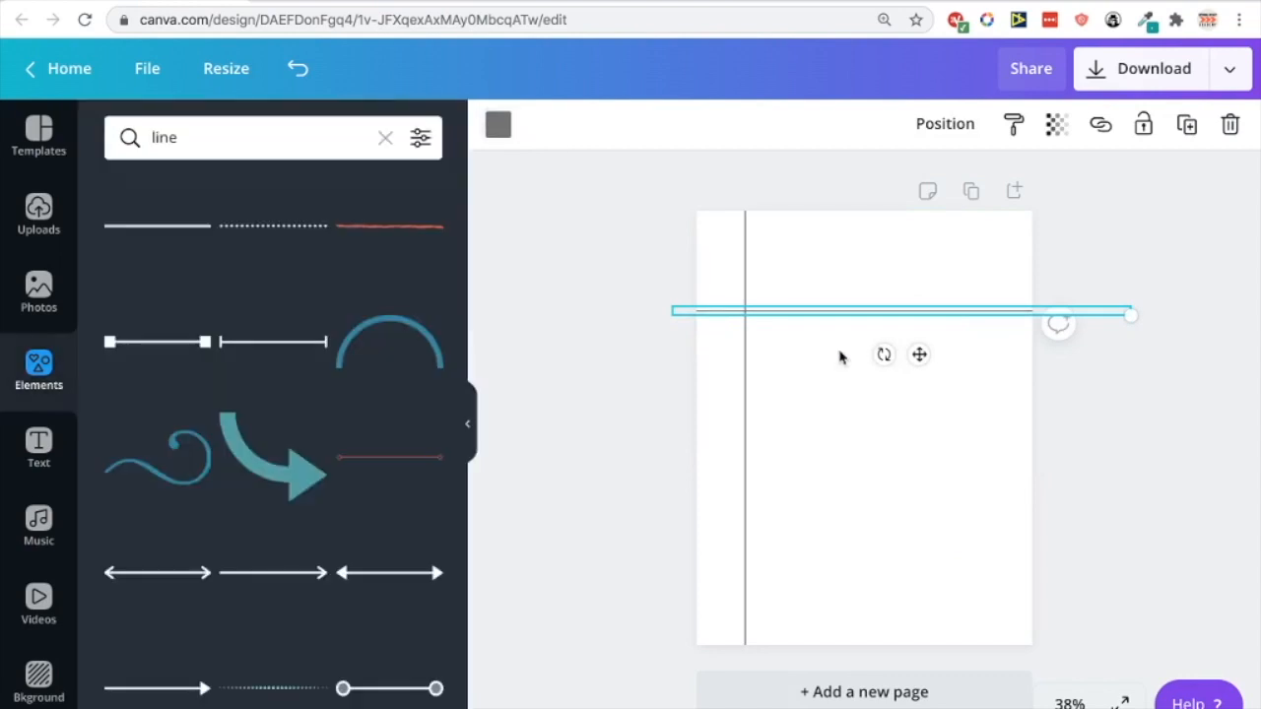
pyautogui.moveTo(836, 312); pyautogui.dragTo(833, 249)
pyautogui.click(832, 264)
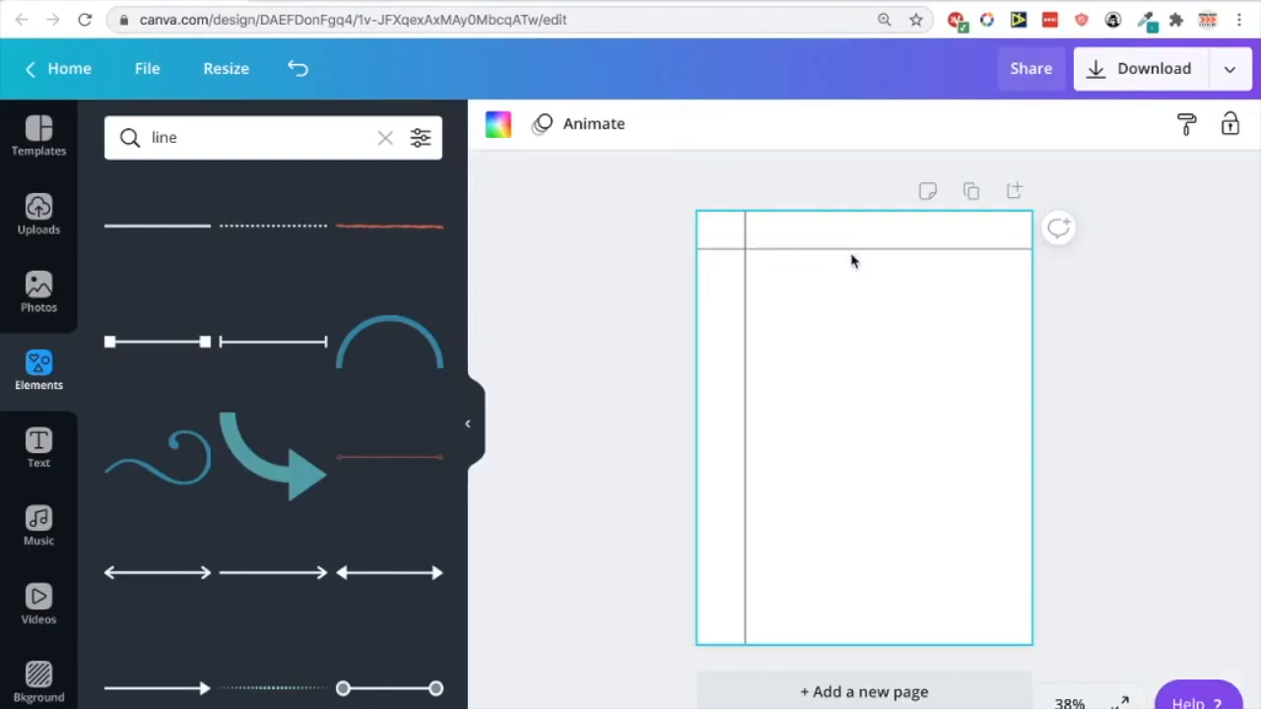
# Nudge the top horizontal ruled line a few pixels lower
pyautogui.moveTo(852, 258); pyautogui.dragTo(850, 265)
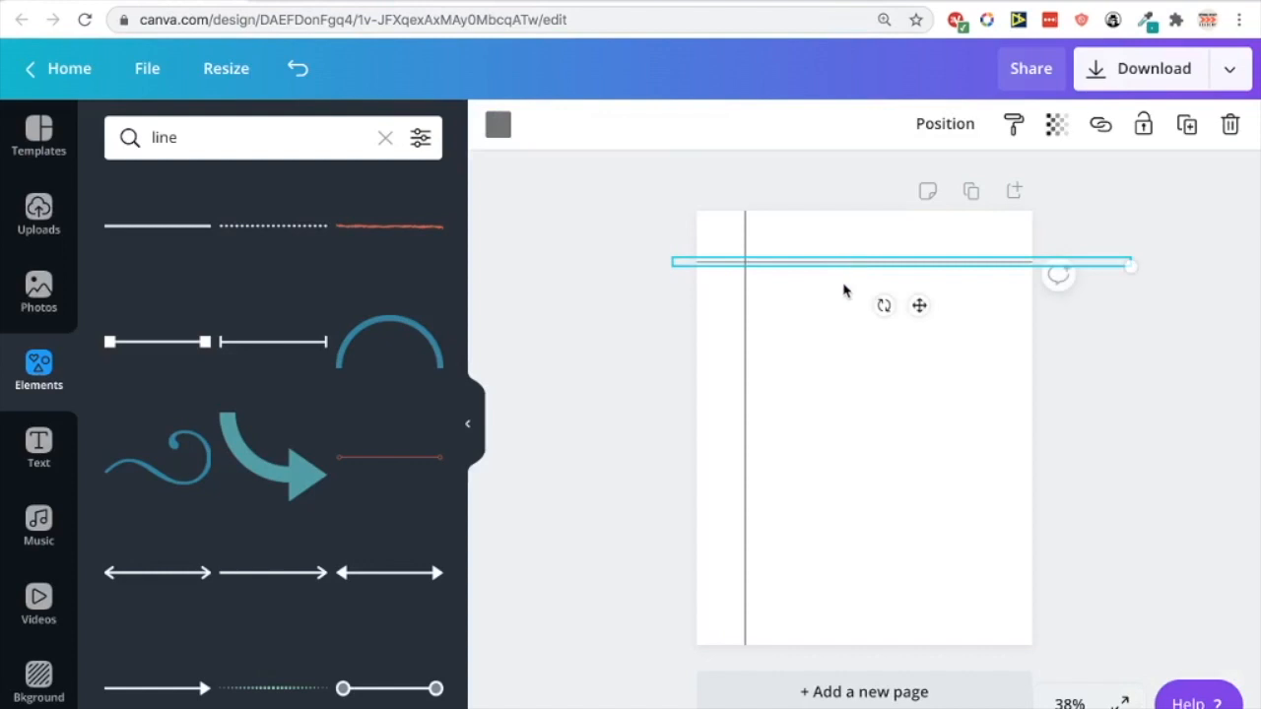
pyautogui.click(842, 286)
pyautogui.moveTo(830, 264)
pyautogui.mouseDown()
pyautogui.moveTo(850, 274)
pyautogui.moveTo(836, 273)
pyautogui.mouseUp()
pyautogui.click(827, 298)
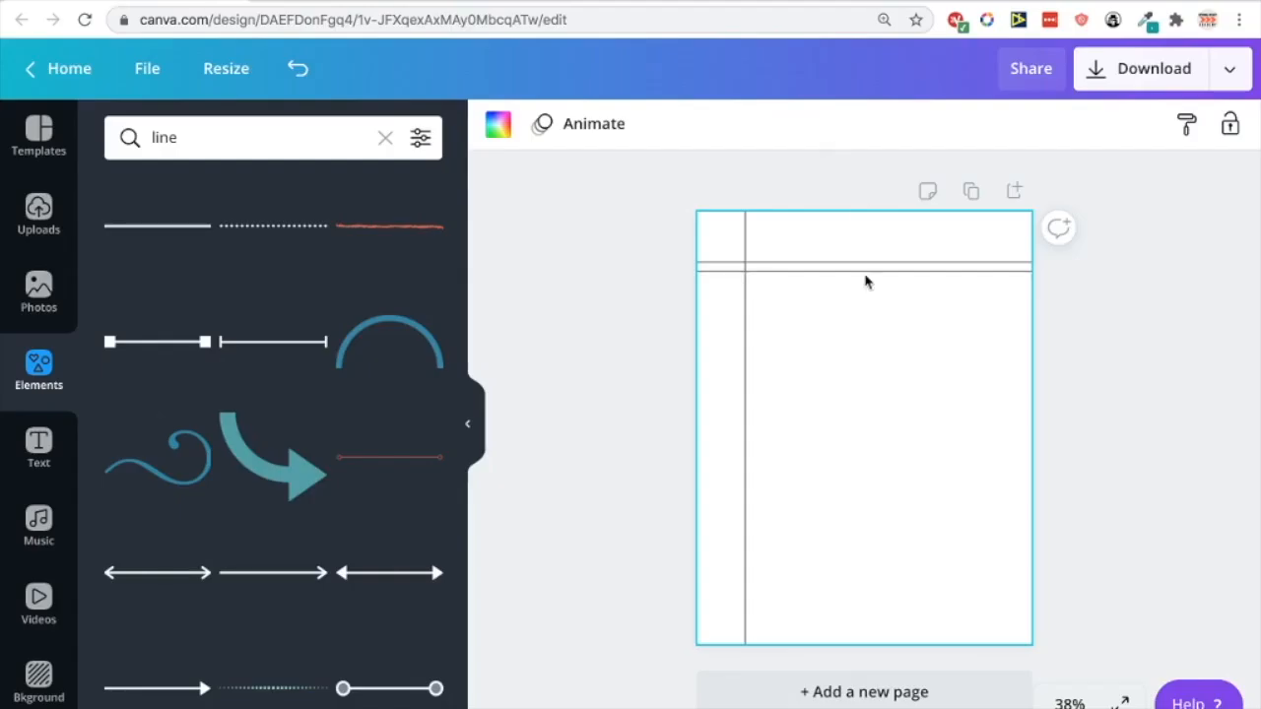
pyautogui.click(865, 273)
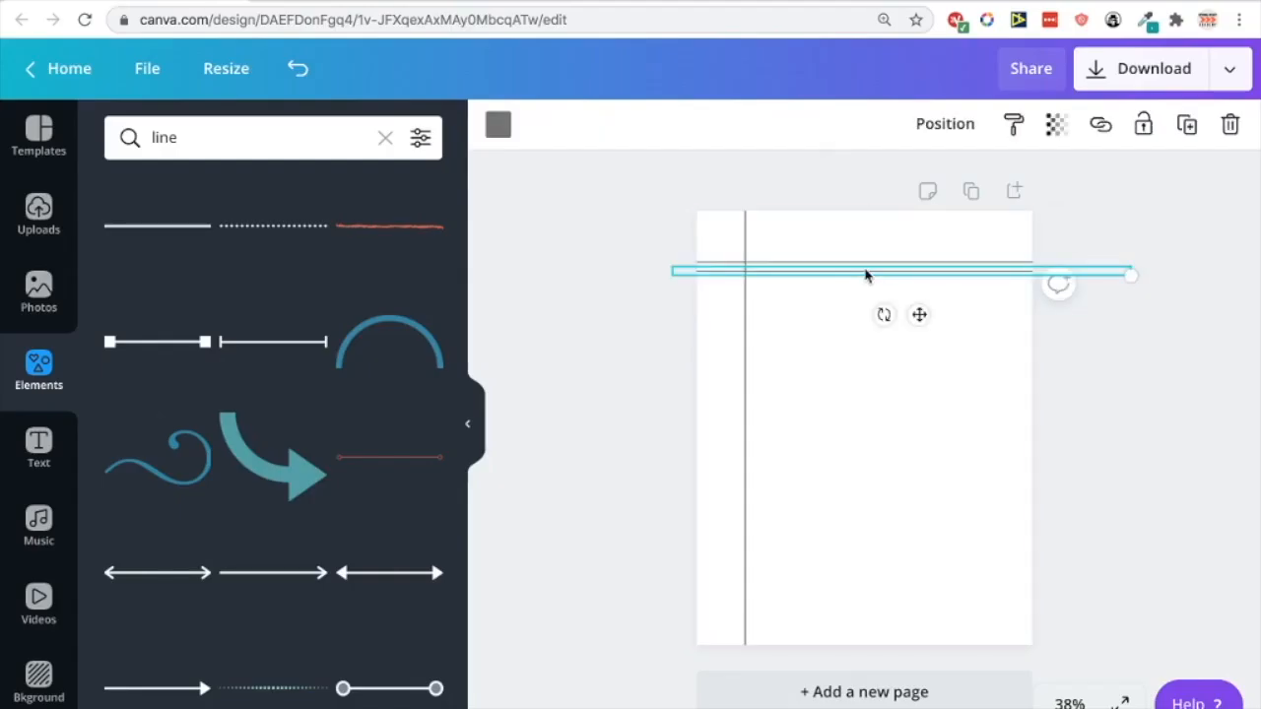
pyautogui.moveTo(865, 274); pyautogui.dragTo(864, 280)
pyautogui.click(858, 301)
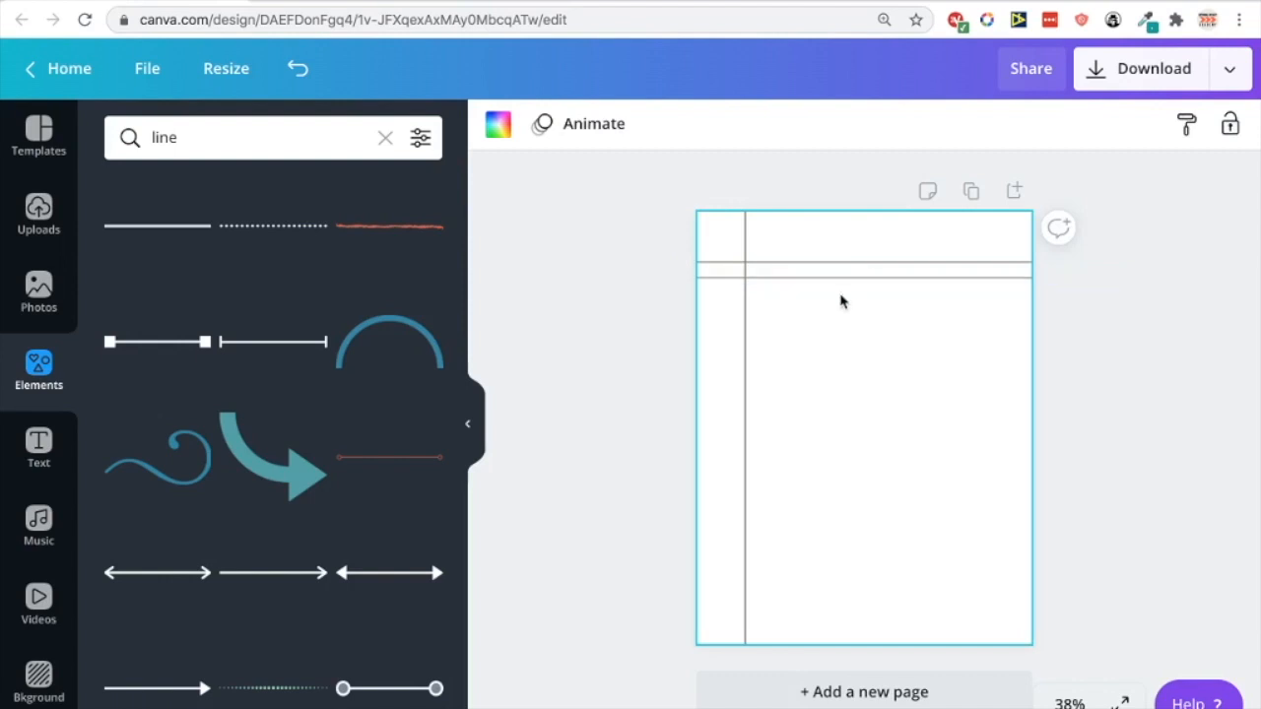
# Duplicate the two horizontal lines with Cmd+D, undo the stray copy, and place the new pair below
pyautogui.moveTo(840, 296); pyautogui.dragTo(840, 260)
pyautogui.press('super+d')
pyautogui.click(856, 281)
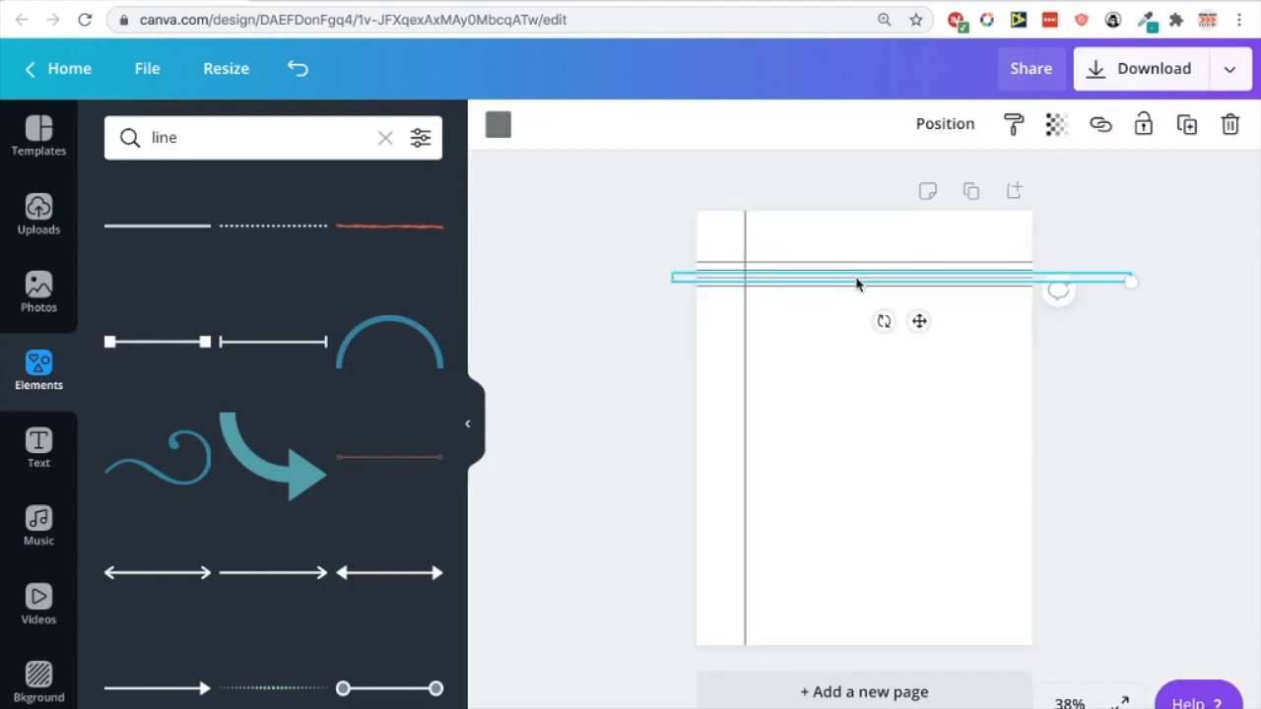
pyautogui.click(297, 70)
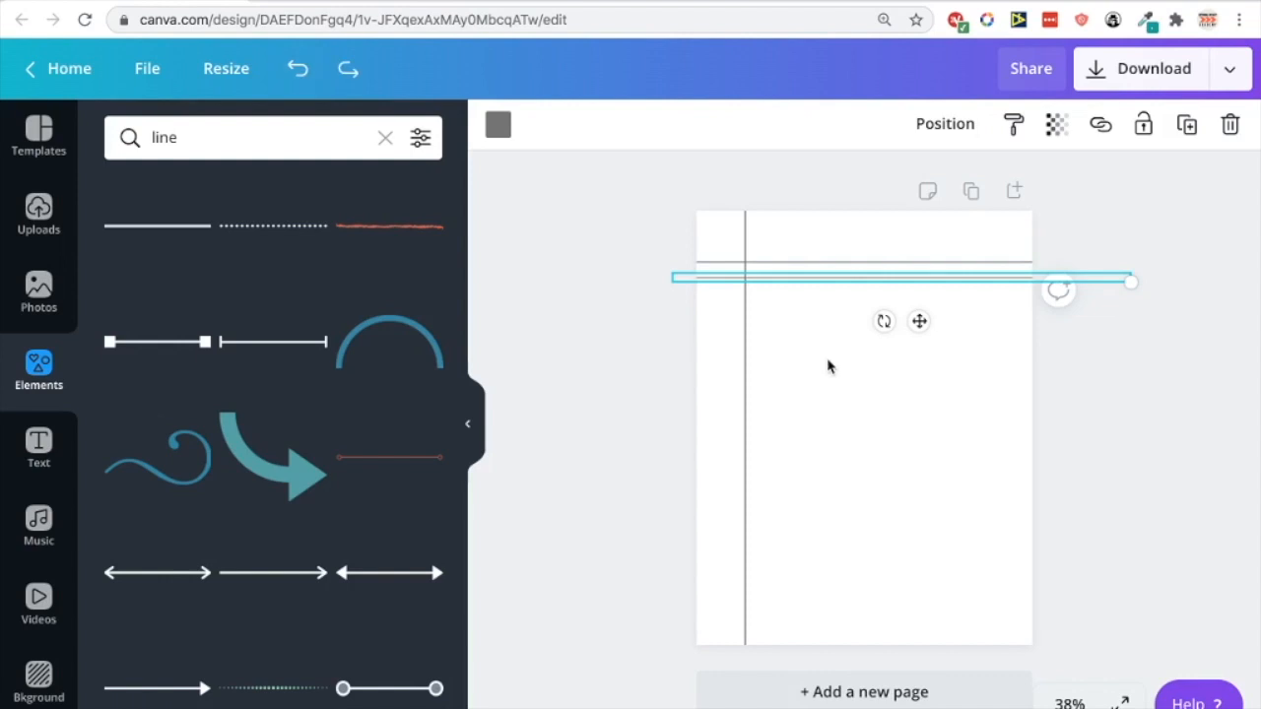
pyautogui.click(784, 277)
pyautogui.moveTo(784, 294); pyautogui.dragTo(827, 313)
pyautogui.click(820, 334)
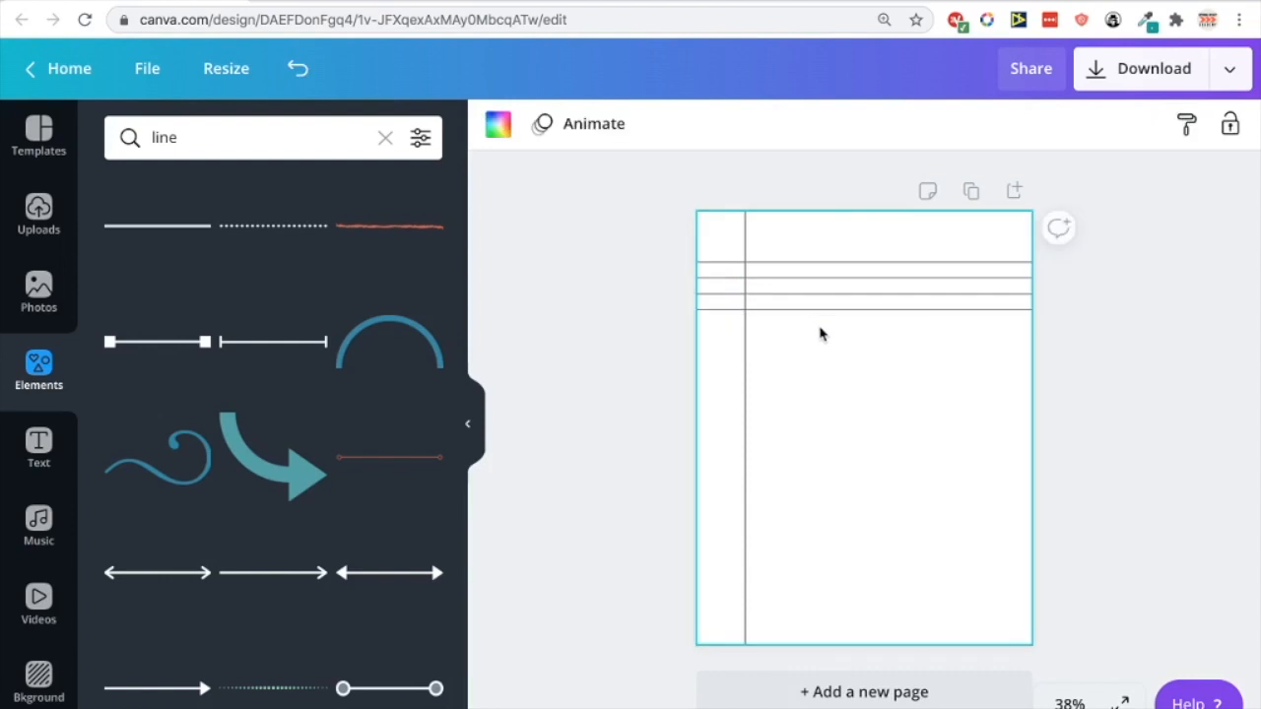
# Copy the ruled lines down the page twice, keeping the spacing even
pyautogui.moveTo(819, 334); pyautogui.dragTo(818, 225)
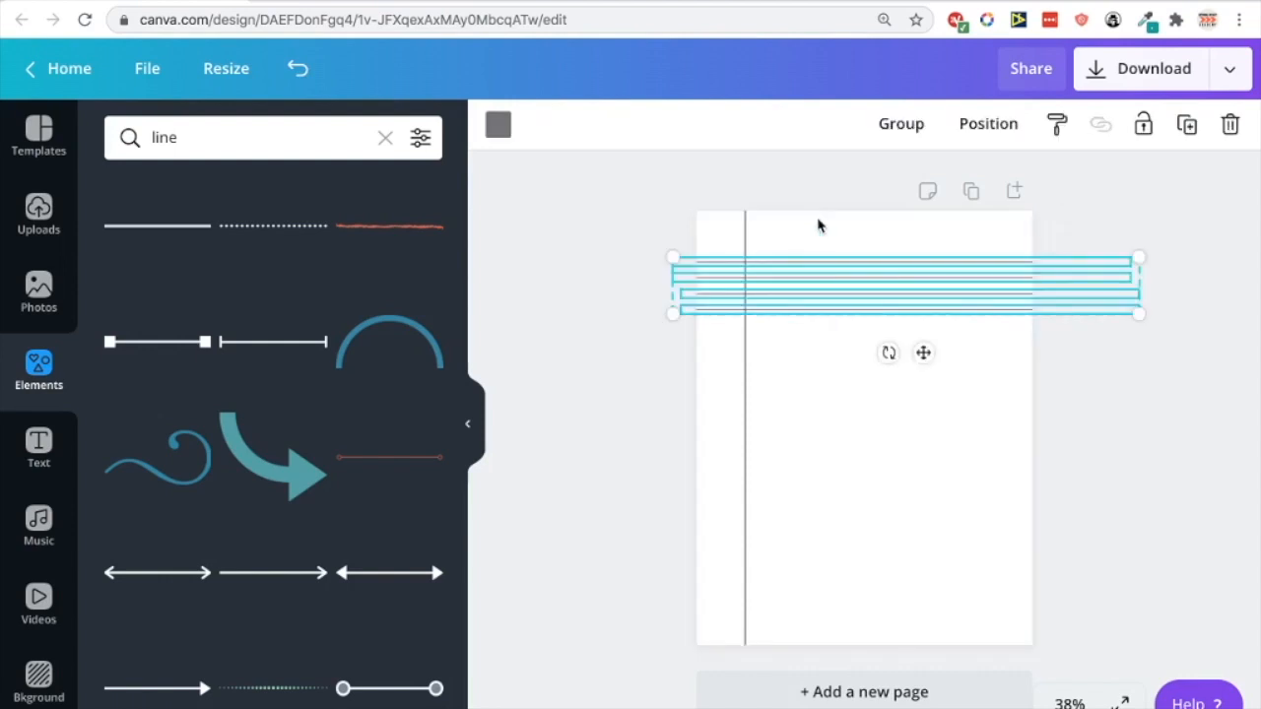
pyautogui.moveTo(853, 297); pyautogui.dragTo(835, 344)
pyautogui.click(805, 421)
pyautogui.moveTo(830, 421); pyautogui.dragTo(827, 253)
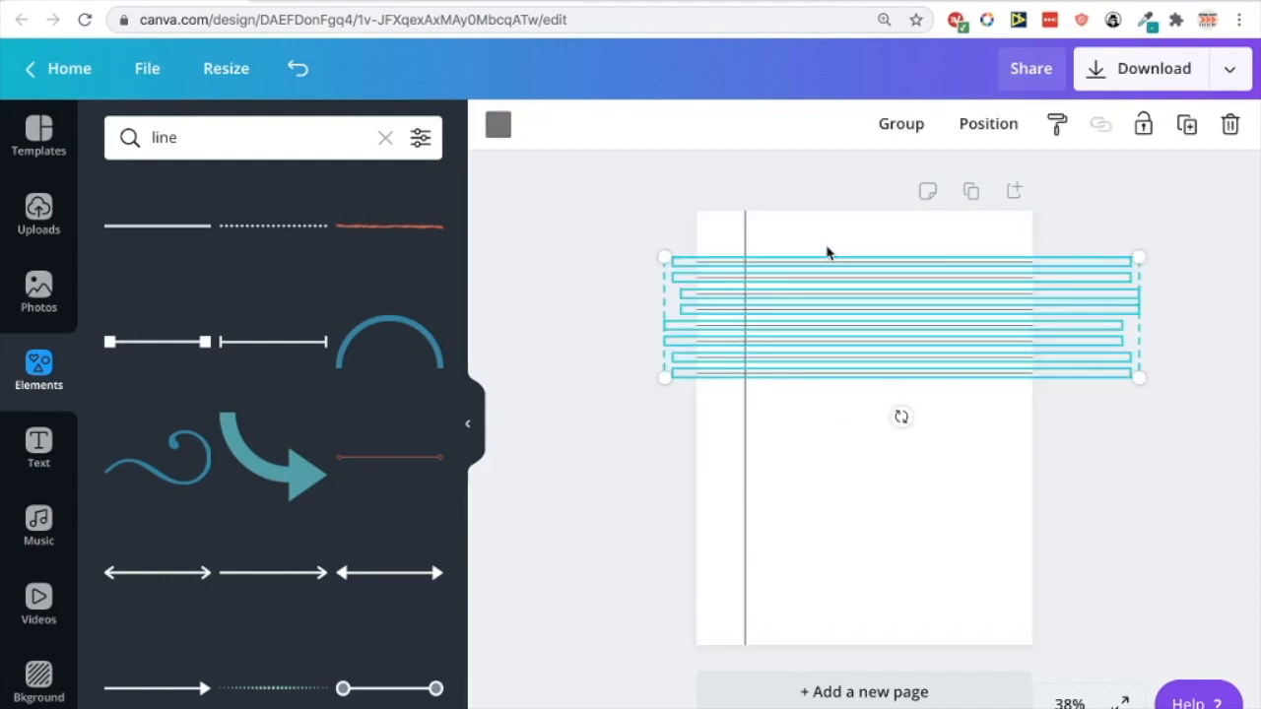
pyautogui.moveTo(838, 310); pyautogui.dragTo(833, 428)
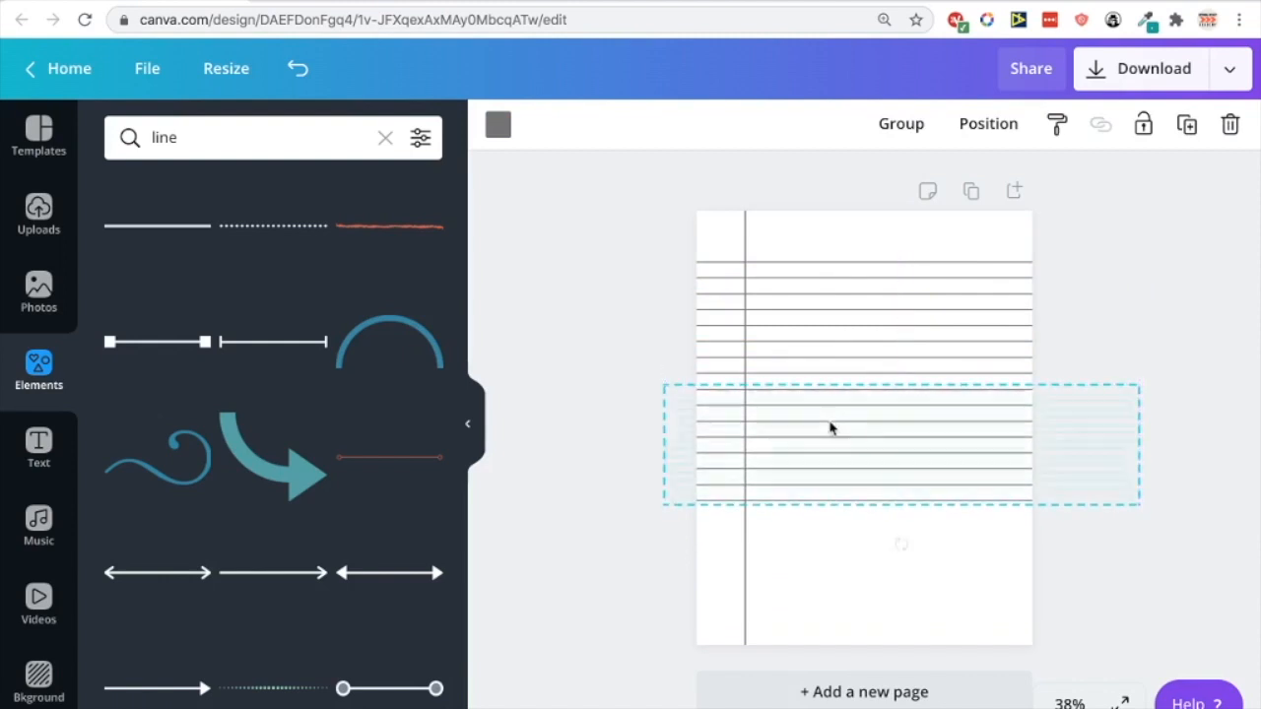
pyautogui.click(812, 559)
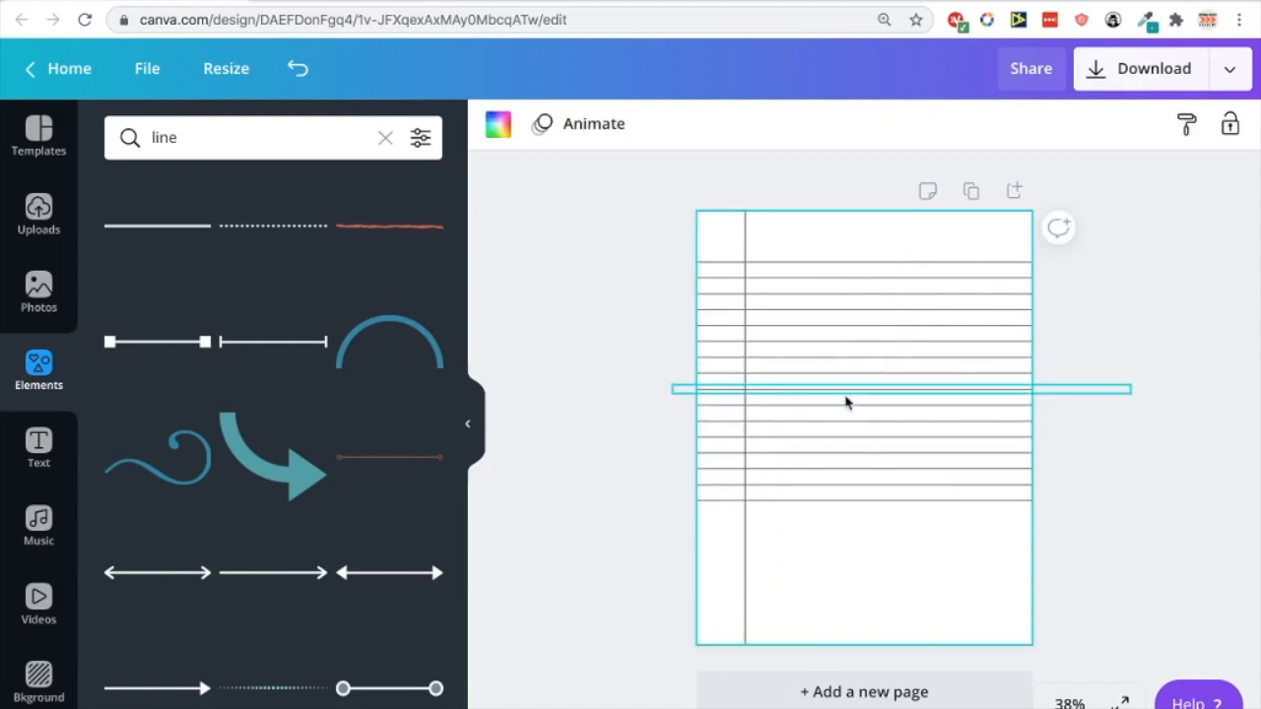
pyautogui.scroll(5, 960, 371)
pyautogui.scroll(-5, 961, 370)
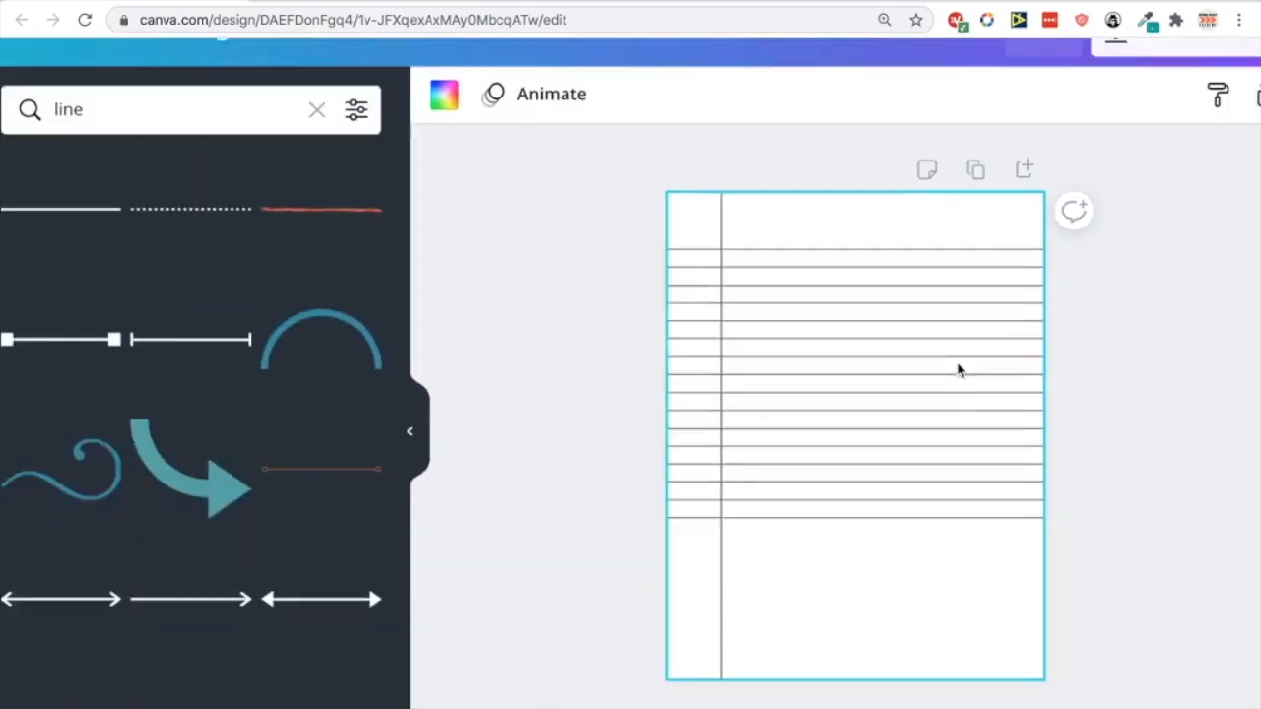
# Try moving a single ruled line down, then undo to restore the even spacing
pyautogui.moveTo(836, 522); pyautogui.dragTo(853, 236)
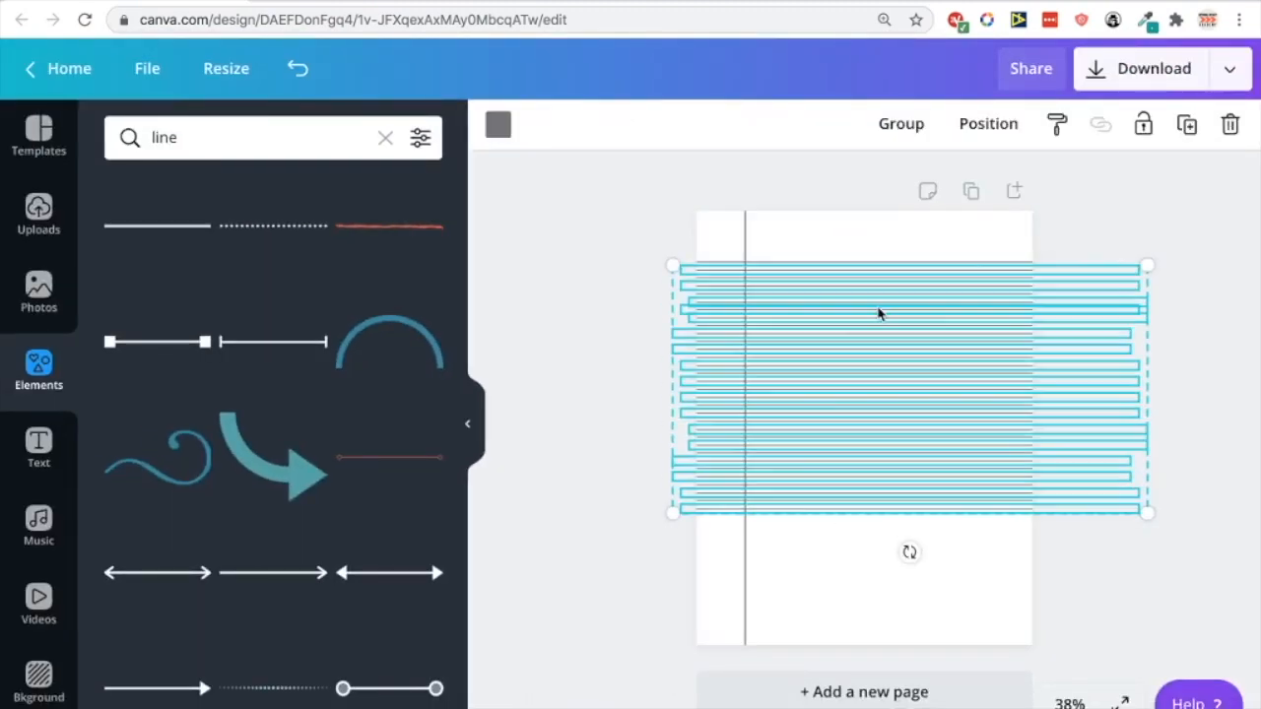
pyautogui.click(877, 312)
pyautogui.moveTo(878, 312); pyautogui.dragTo(878, 361)
pyautogui.click(298, 68)
pyautogui.click(298, 68)
pyautogui.click(858, 600)
# Copy the lower ruled lines further down until they reach near the page bottom
pyautogui.moveTo(855, 582); pyautogui.dragTo(856, 411)
pyautogui.moveTo(853, 467); pyautogui.dragTo(844, 537)
pyautogui.click(1145, 501)
pyautogui.moveTo(885, 619); pyautogui.dragTo(882, 525)
pyautogui.click(1109, 456)
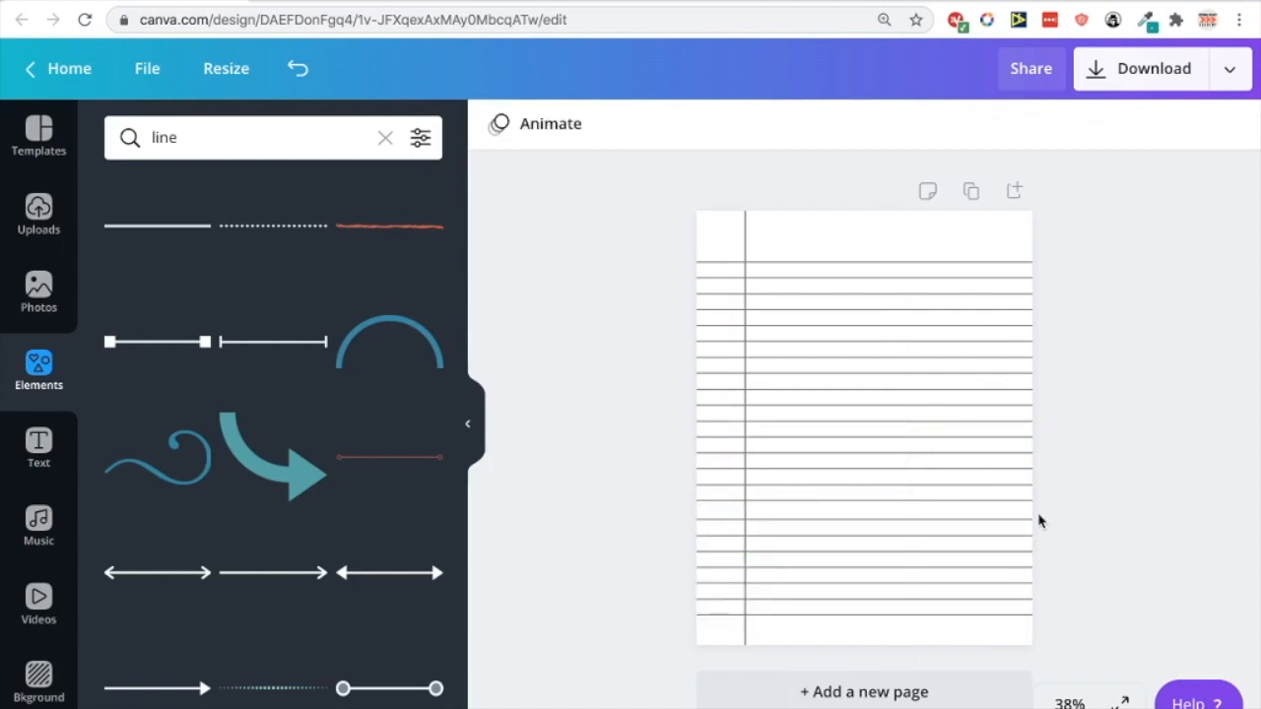
pyautogui.moveTo(948, 640); pyautogui.dragTo(945, 545)
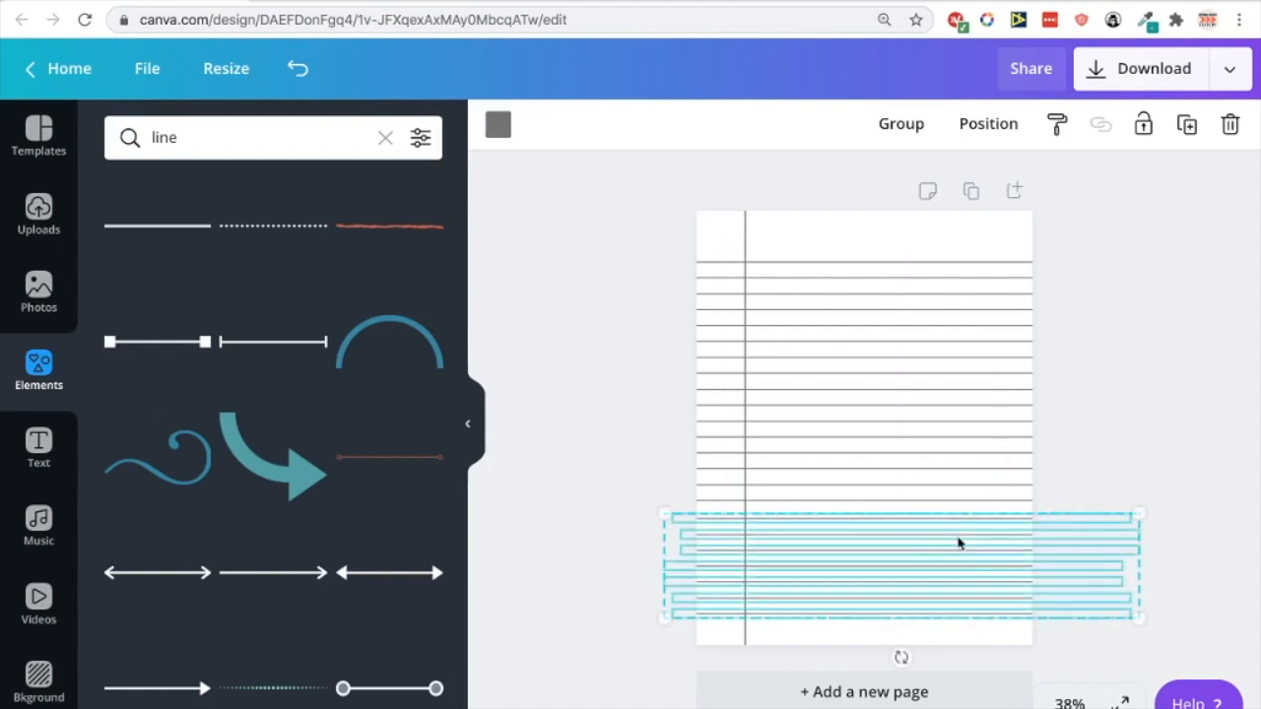
pyautogui.click(1073, 461)
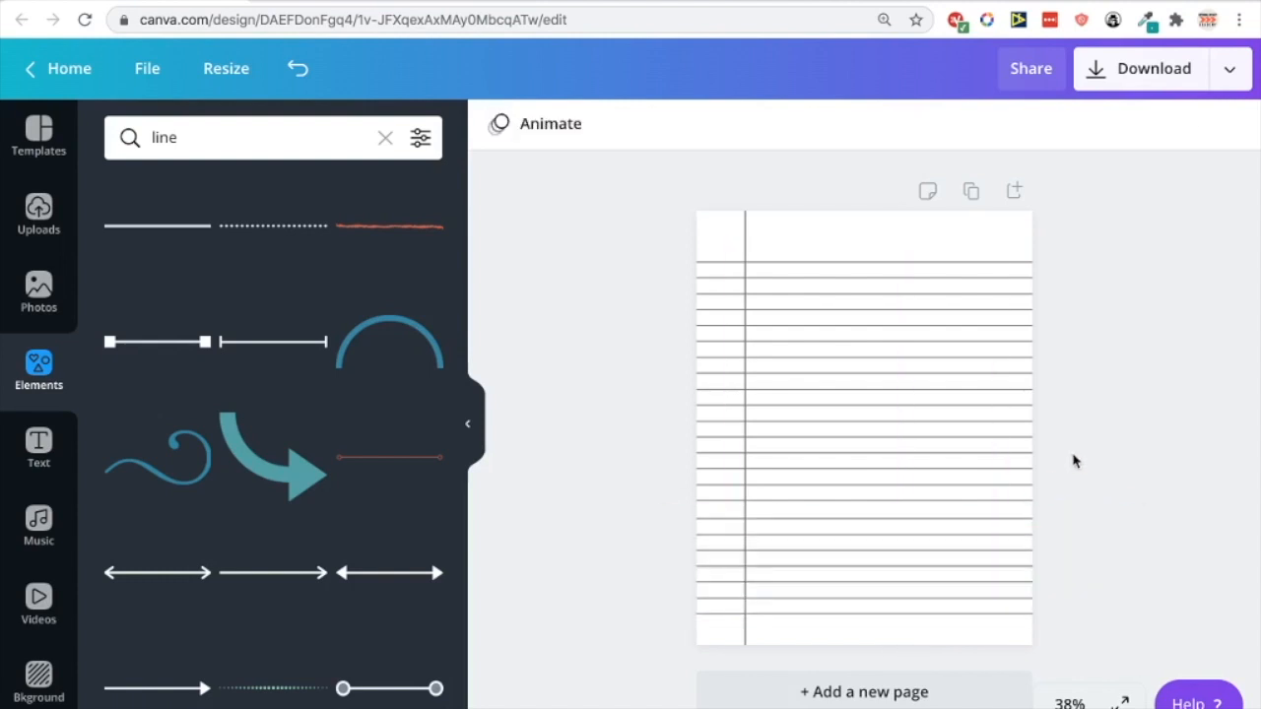
# Compare the bottom ruling with the reference PDF and delete the extra bottommost line
pyautogui.click(898, 612)
pyautogui.click(631, 3)
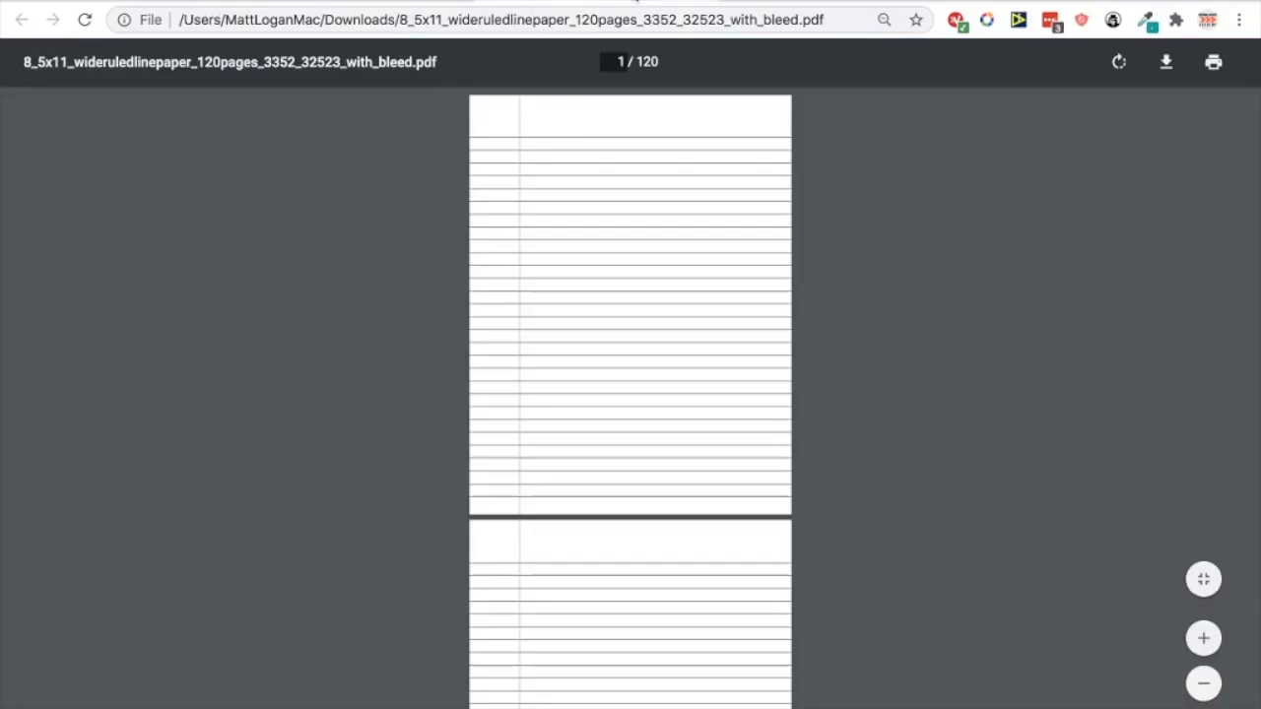
pyautogui.click(347, 2)
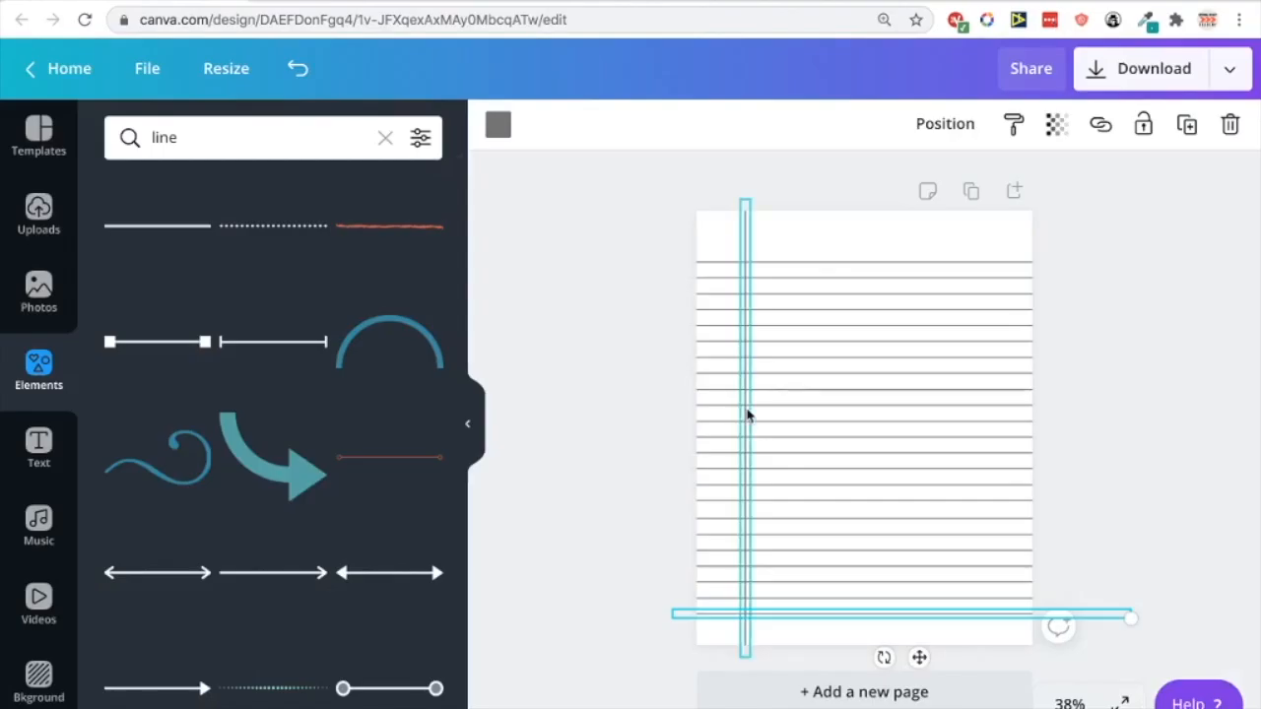
pyautogui.click(1064, 452)
pyautogui.click(880, 622)
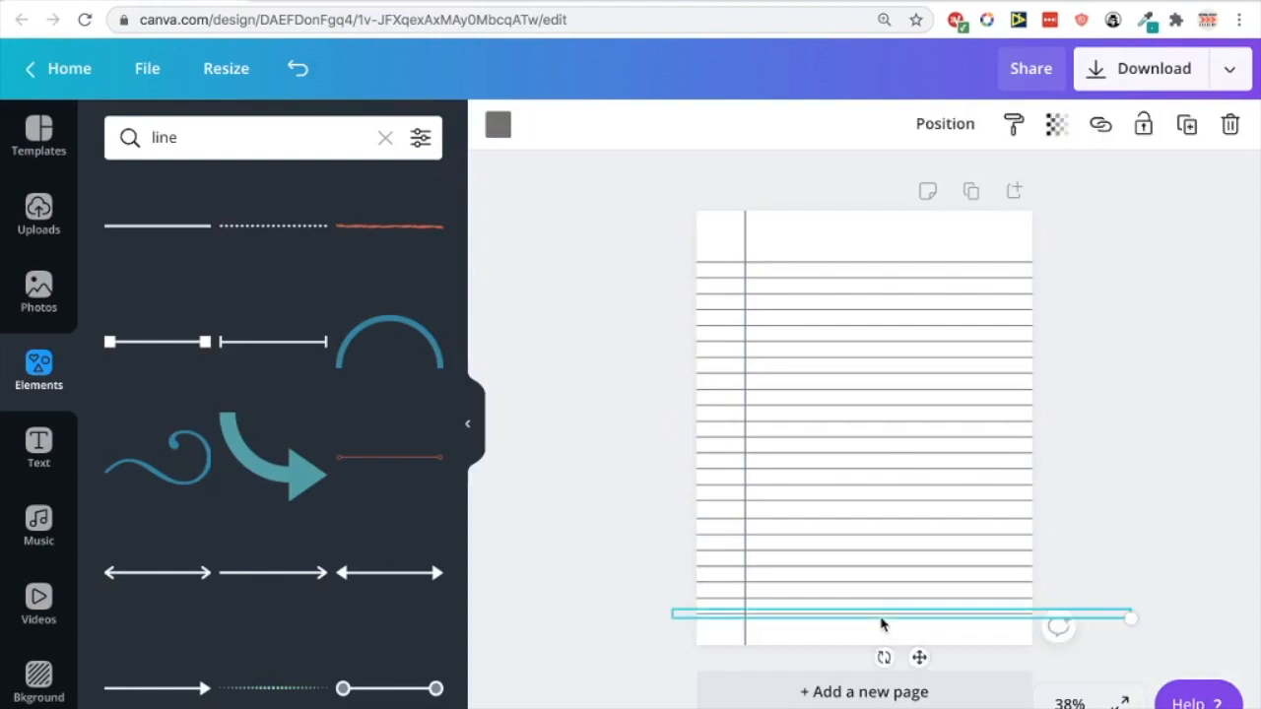
pyautogui.moveTo(875, 631); pyautogui.dragTo(855, 635)
pyautogui.click(1090, 540)
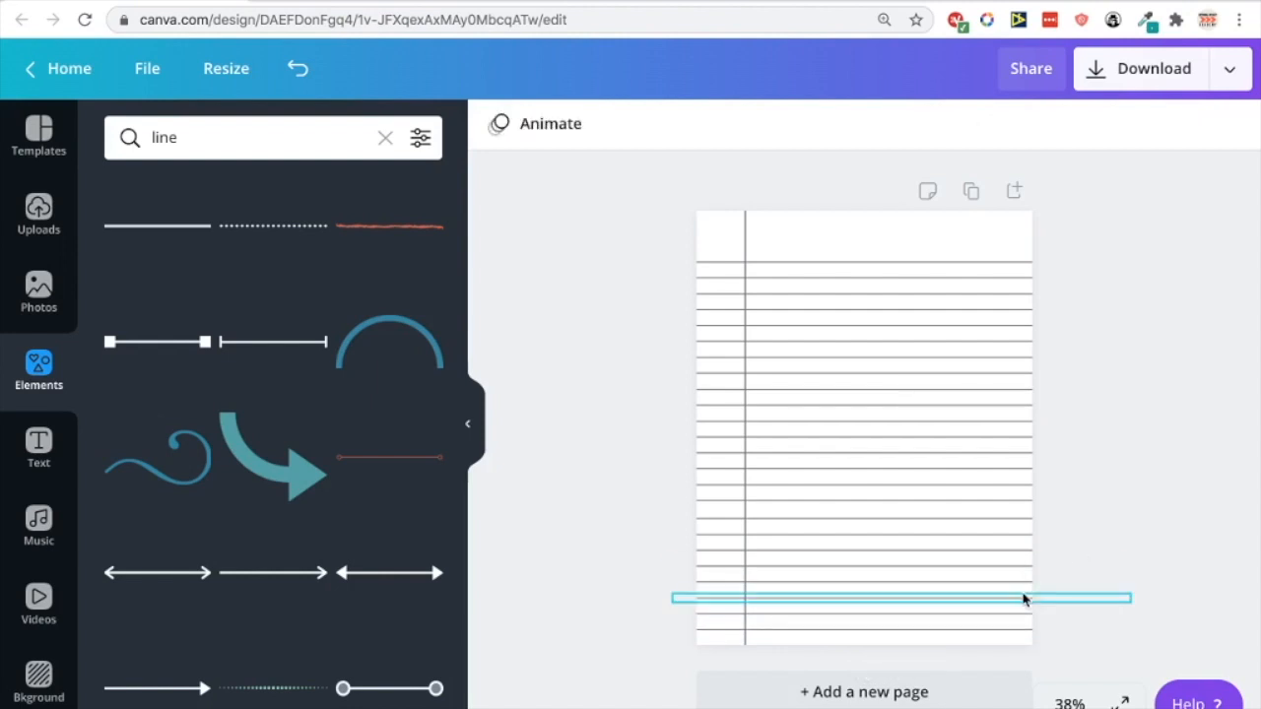
pyautogui.click(891, 644)
pyautogui.click(864, 639)
pyautogui.press('Delete')
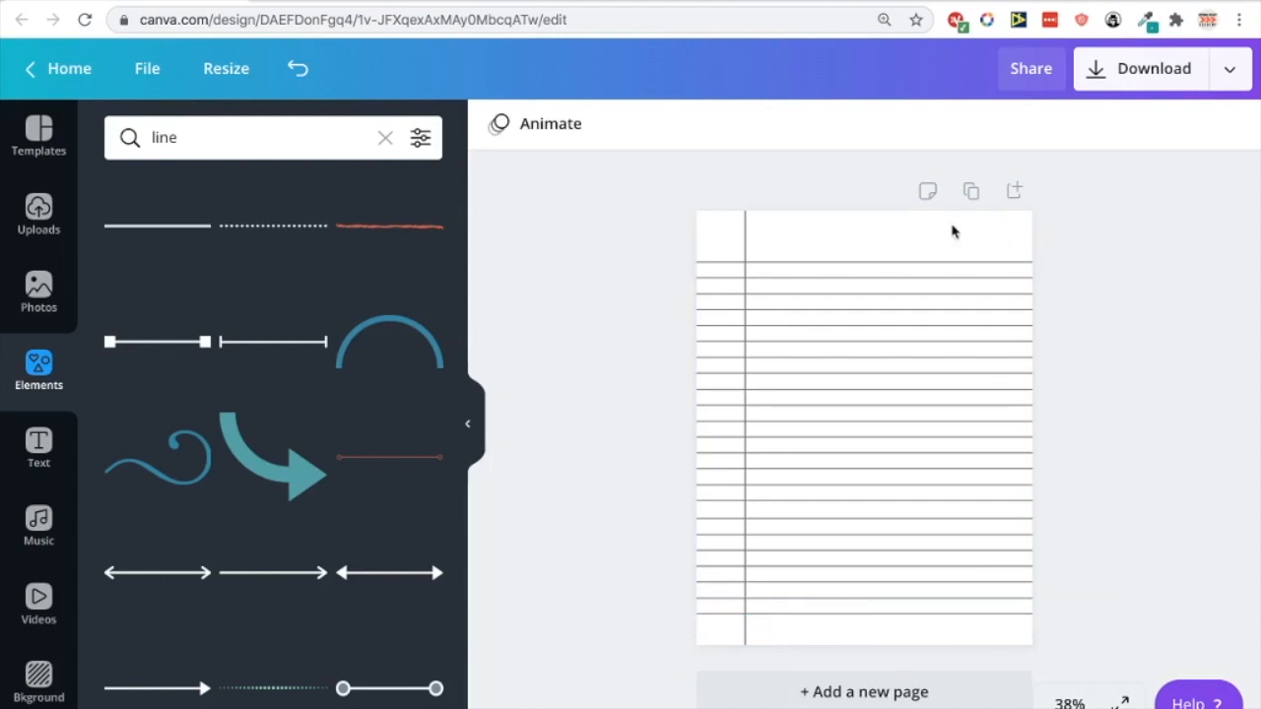
# Recolour the vertical margin line dark grey
pyautogui.click(746, 245)
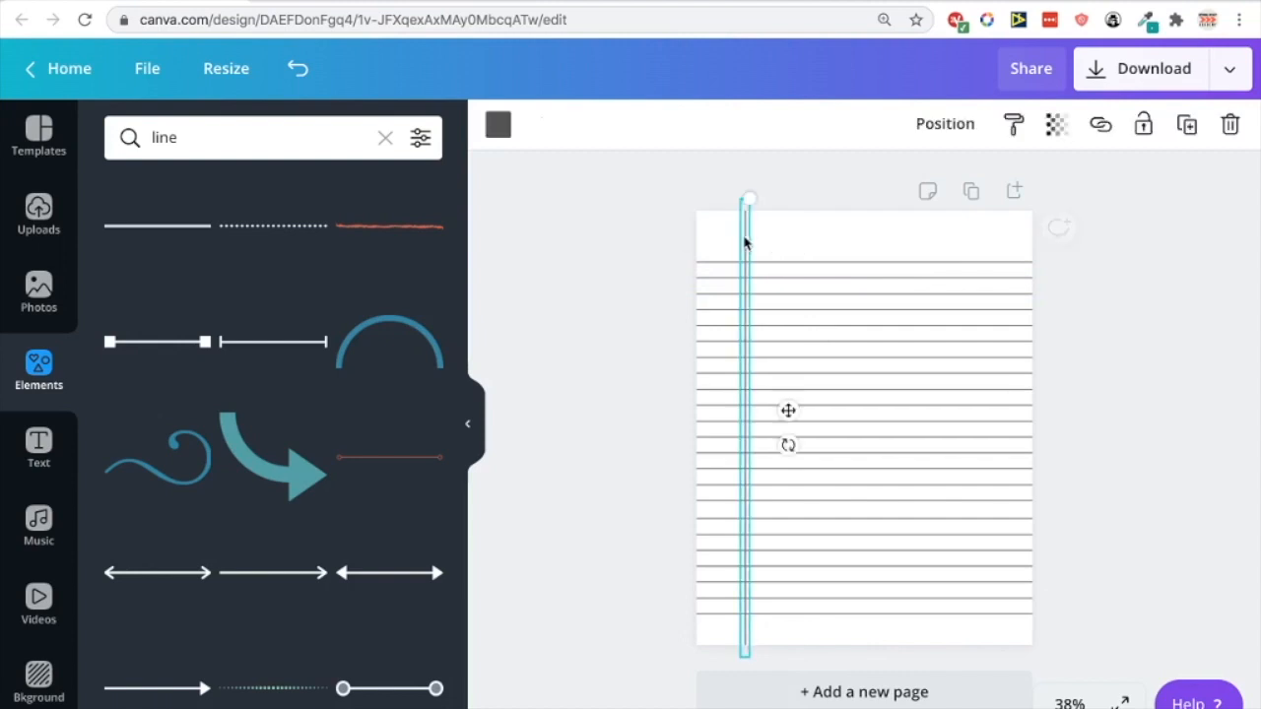
pyautogui.click(497, 124)
pyautogui.click(143, 426)
pyautogui.click(628, 377)
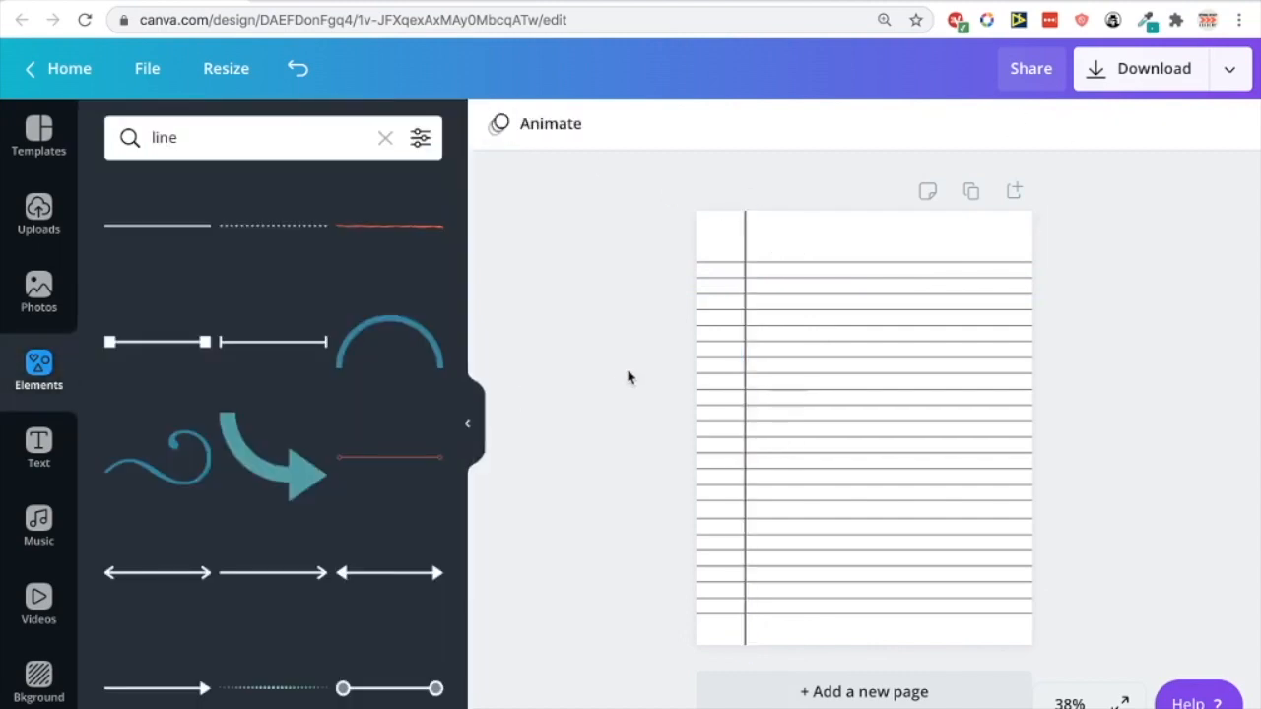
pyautogui.click(745, 223)
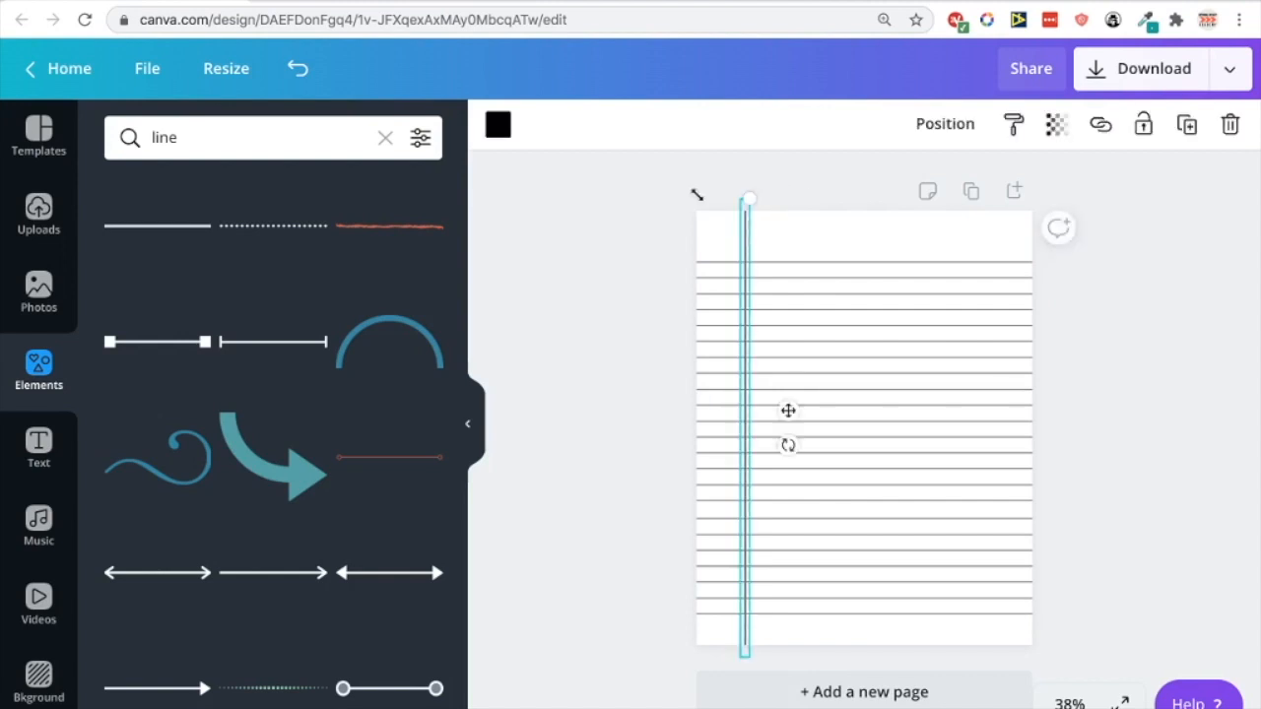
pyautogui.click(498, 124)
pyautogui.click(184, 442)
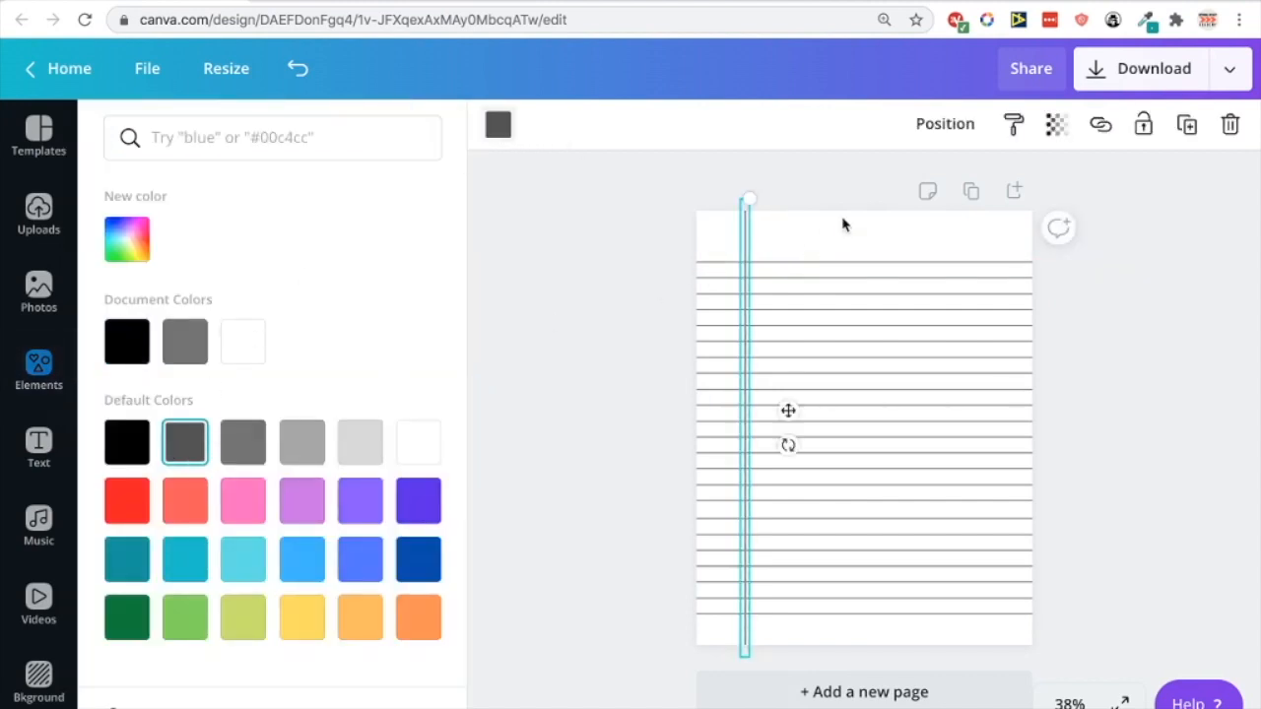
# Select all 23 horizontal ruled lines and make them light grey
pyautogui.moveTo(842, 296); pyautogui.dragTo(843, 294)
pyautogui.click(839, 236)
pyautogui.moveTo(839, 234); pyautogui.dragTo(838, 616)
pyautogui.click(498, 124)
pyautogui.click(498, 124)
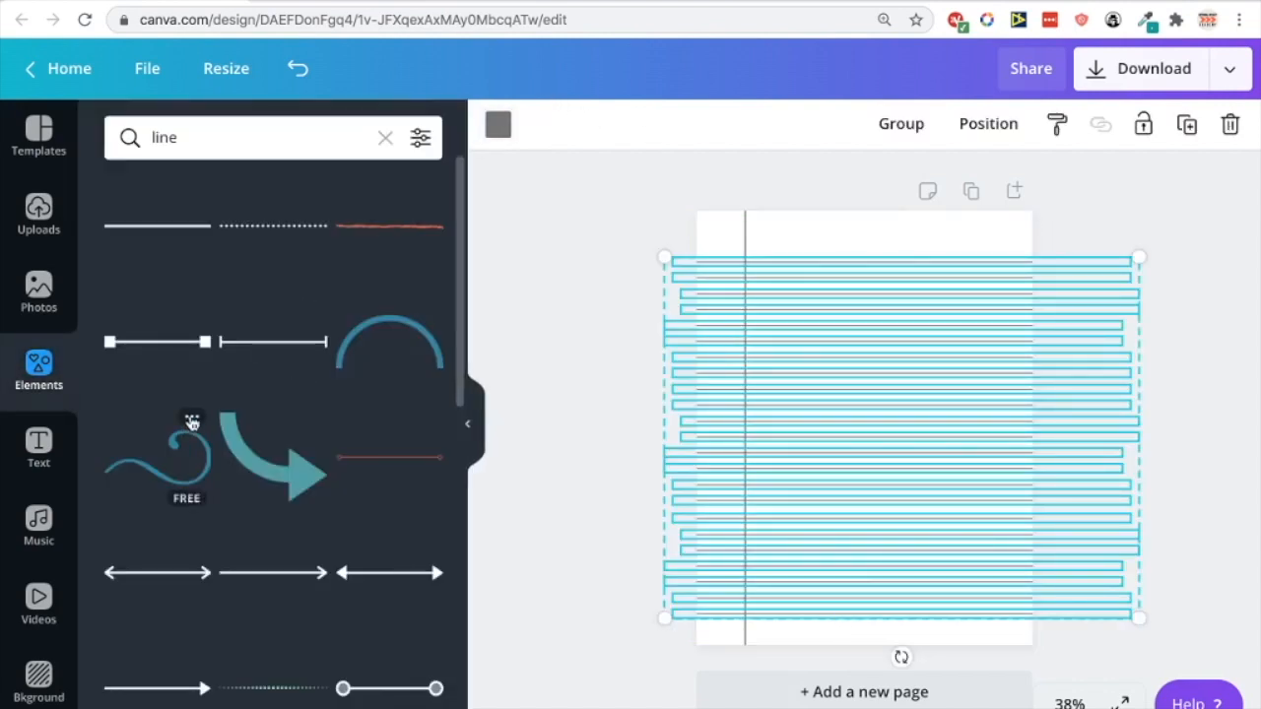
pyautogui.click(498, 125)
pyautogui.click(302, 442)
pyautogui.click(524, 327)
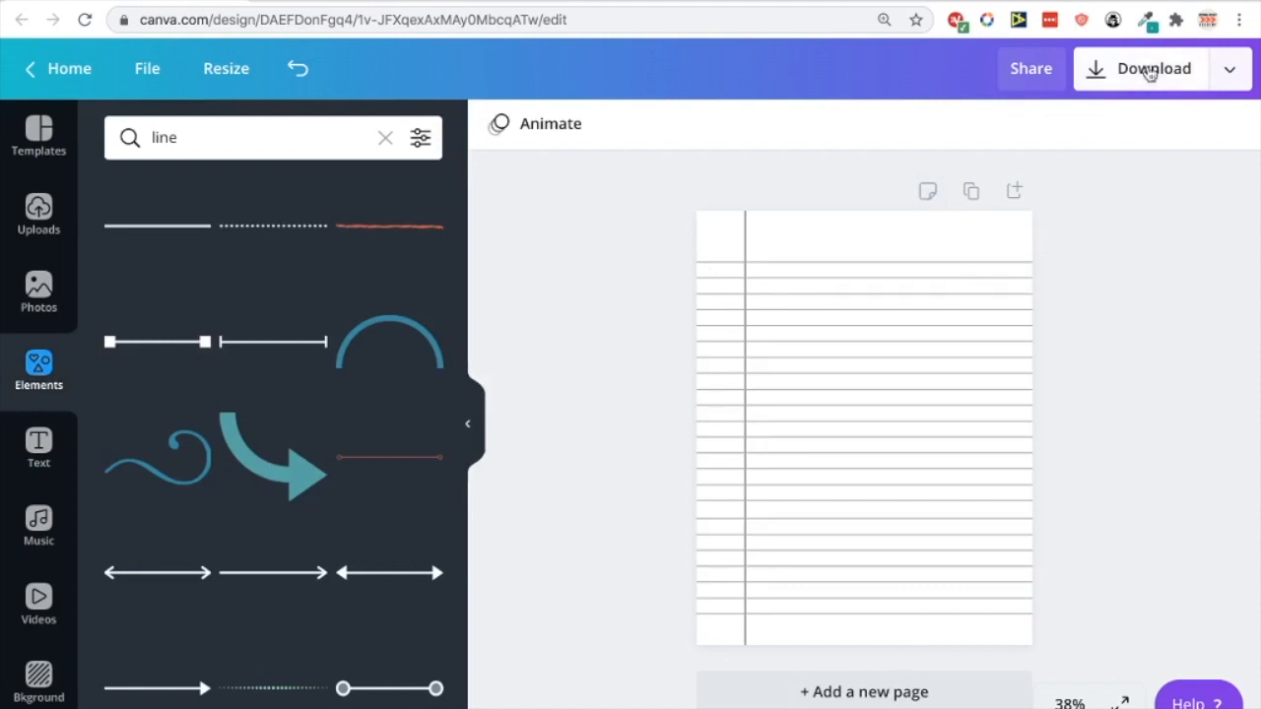
# Duplicate the ruled page four times so the design has five identical pages
pyautogui.click(971, 191)
pyautogui.scroll(5, 972, 319)
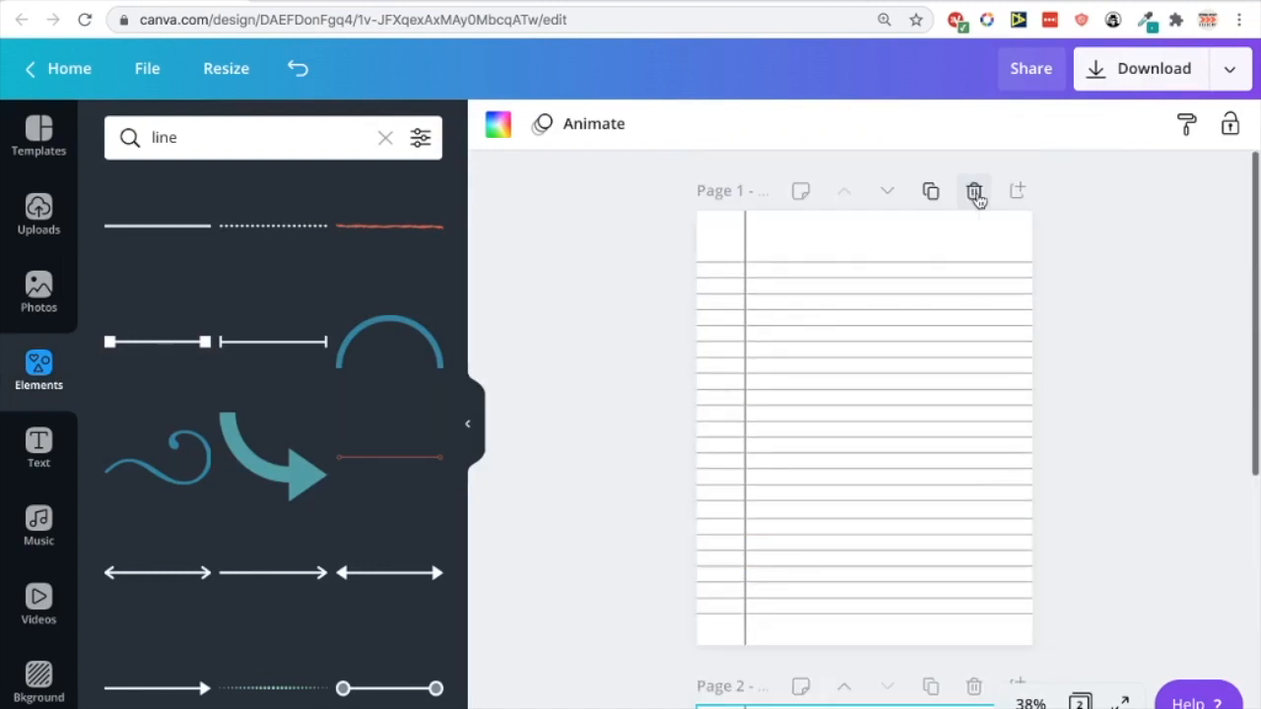
pyautogui.scroll(-2, 943, 404)
pyautogui.scroll(-4, 942, 403)
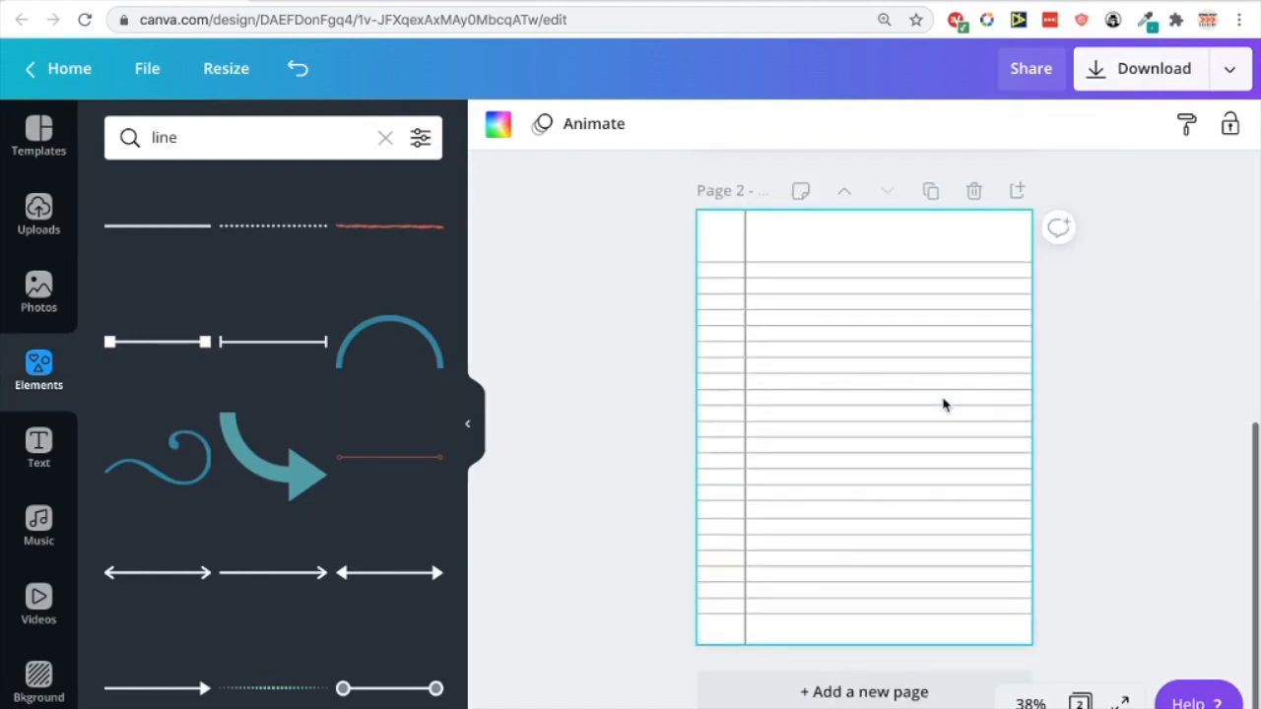
pyautogui.scroll(5, 942, 404)
pyautogui.scroll(-5, 943, 404)
pyautogui.scroll(5, 1087, 396)
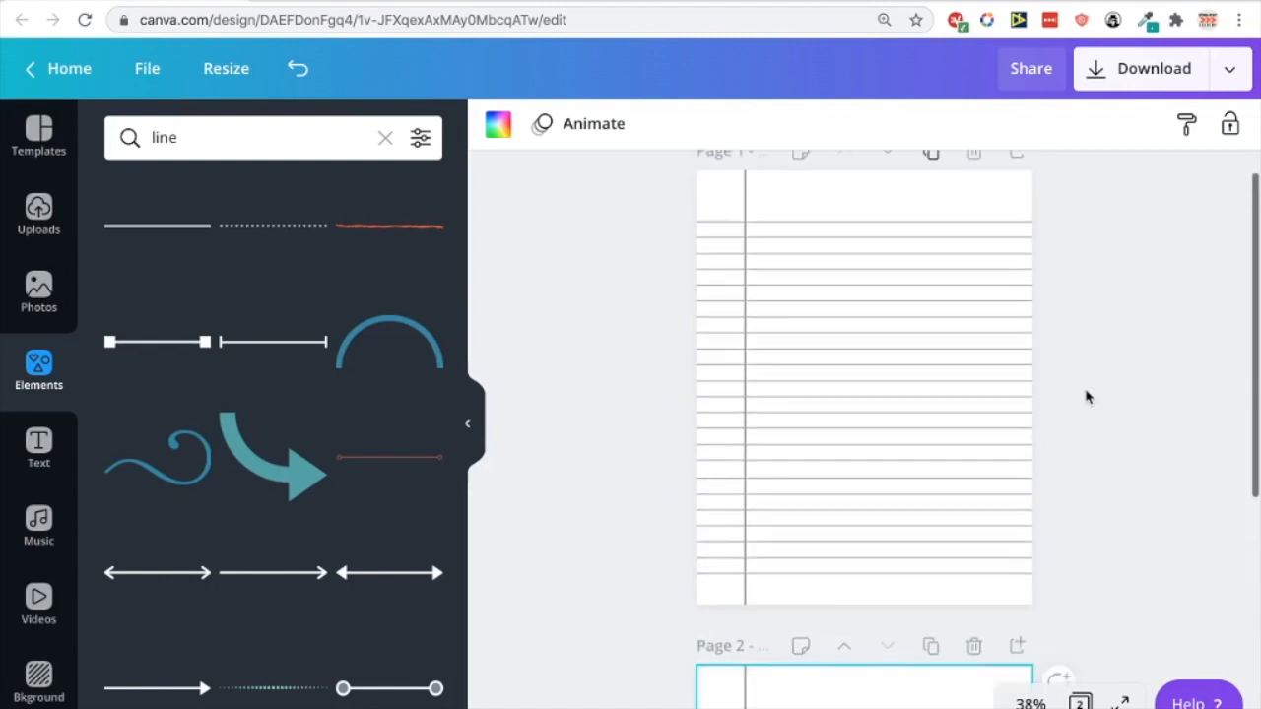
pyautogui.scroll(-3, 1087, 396)
pyautogui.scroll(-2, 1087, 396)
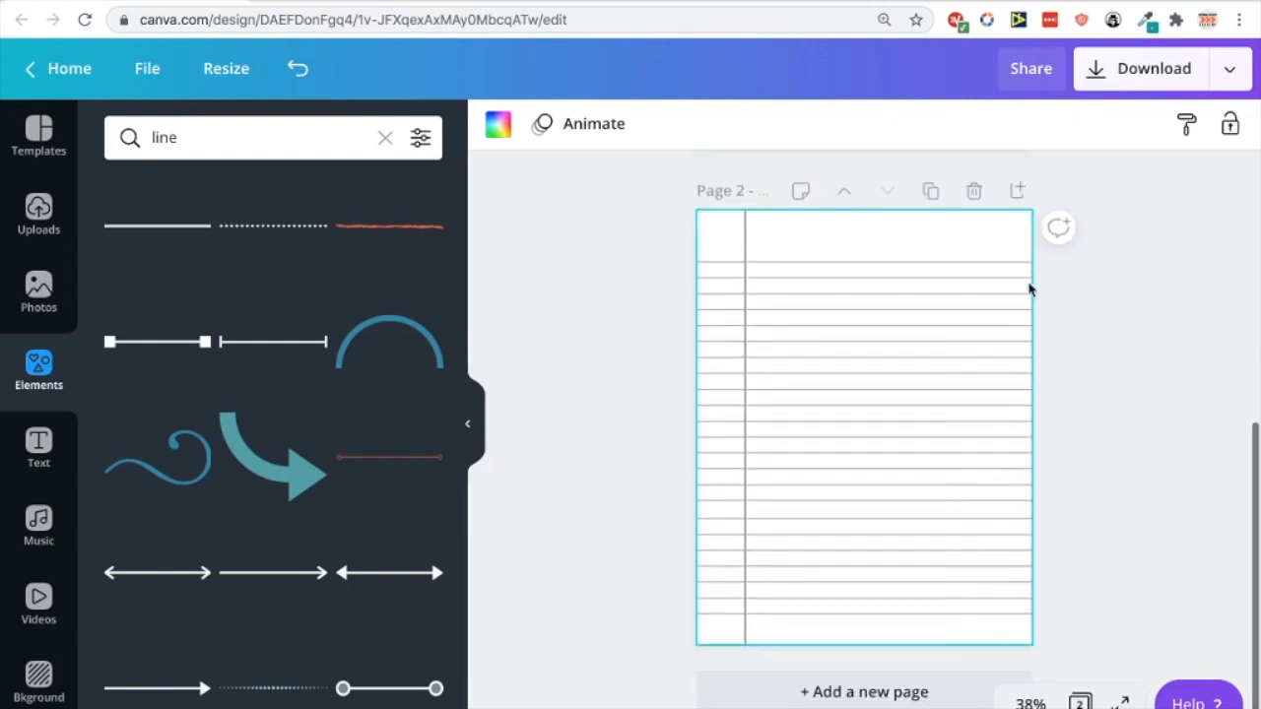
pyautogui.click(932, 193)
pyautogui.click(931, 192)
pyautogui.click(932, 192)
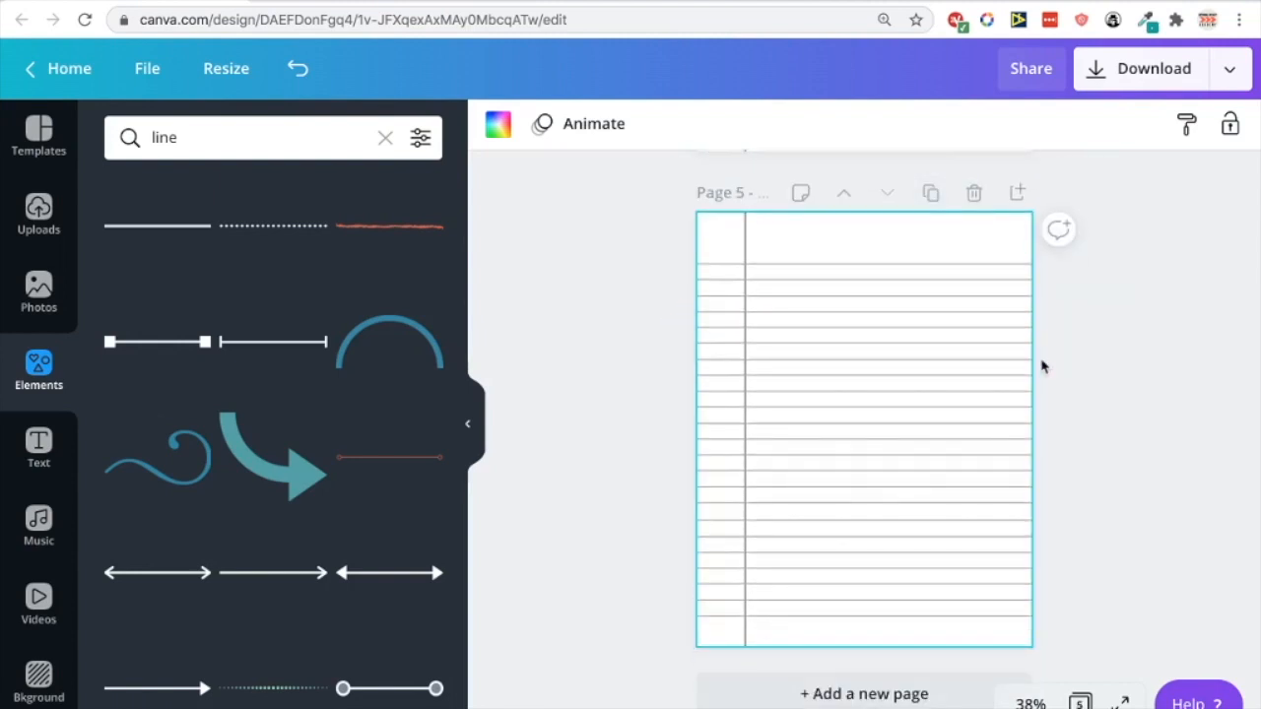
# Set the download file type to PDF Print with All pages (5) selected
pyautogui.click(1138, 86)
pyautogui.click(1087, 213)
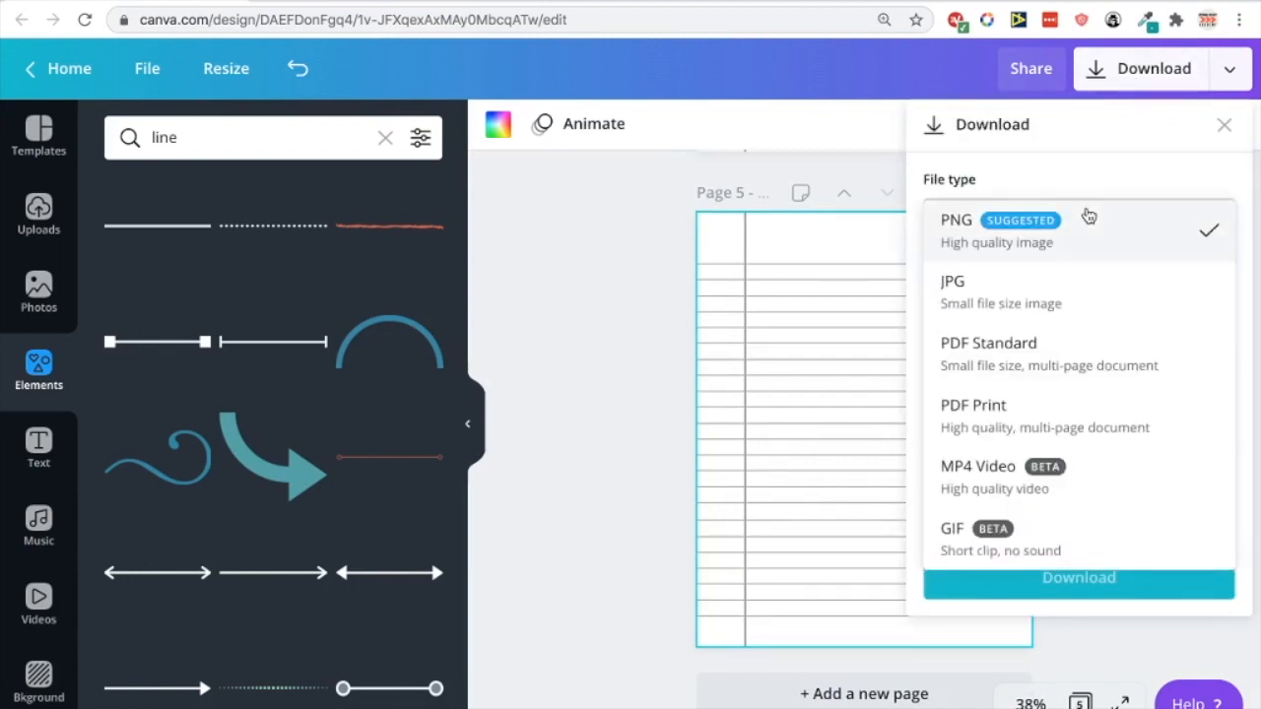
pyautogui.click(1005, 412)
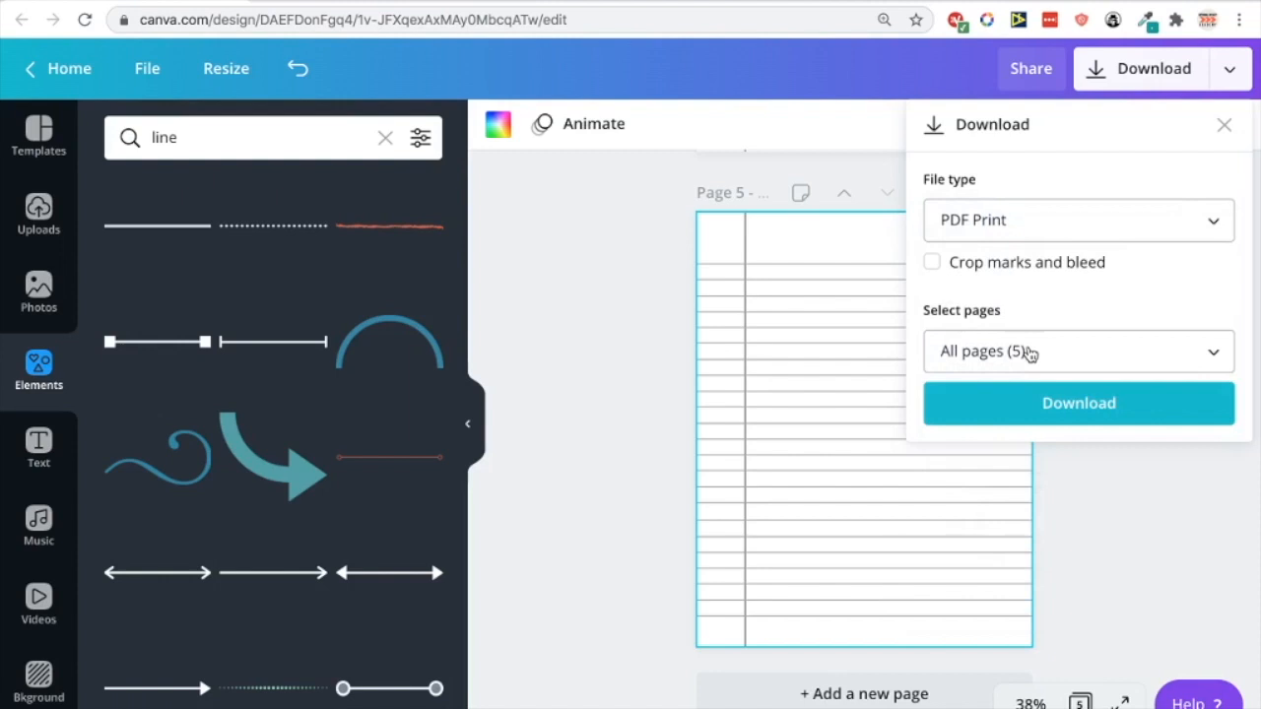
pyautogui.click(1029, 353)
pyautogui.click(1027, 352)
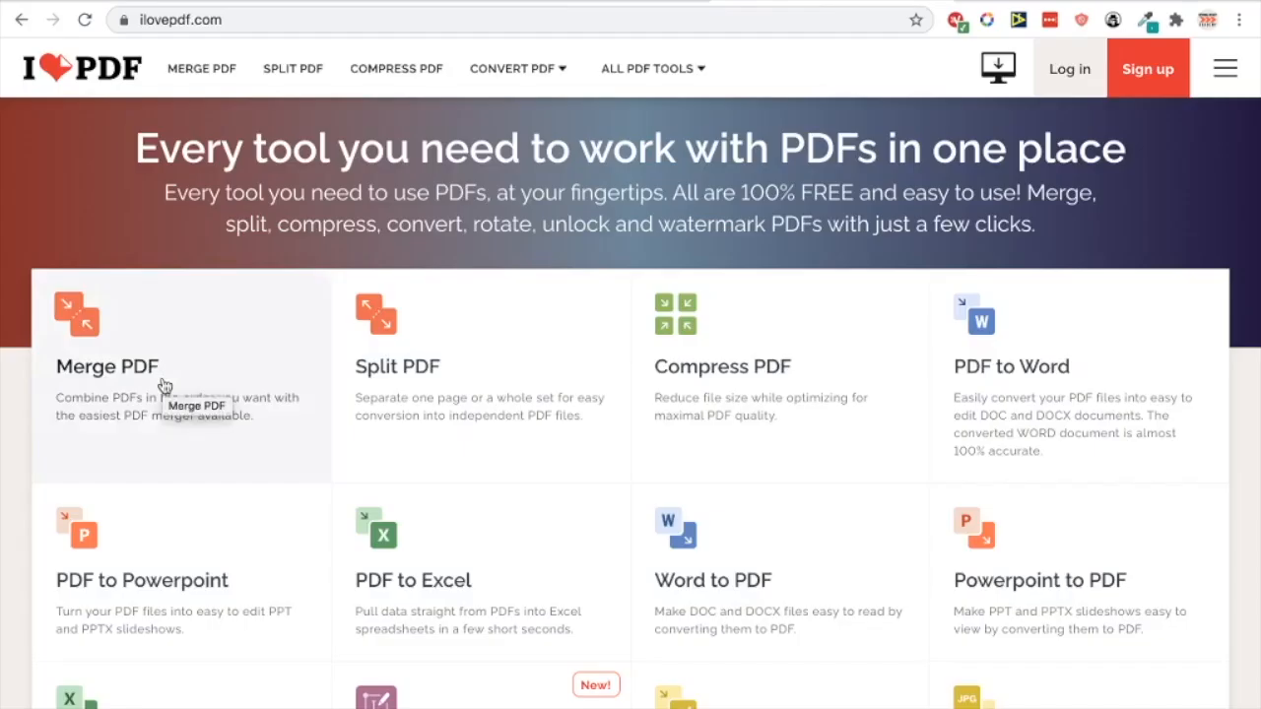
# Open iLovePDF's Merge PDF tool, then cancel the file picker without choosing files
pyautogui.click(165, 384)
pyautogui.click(746, 317)
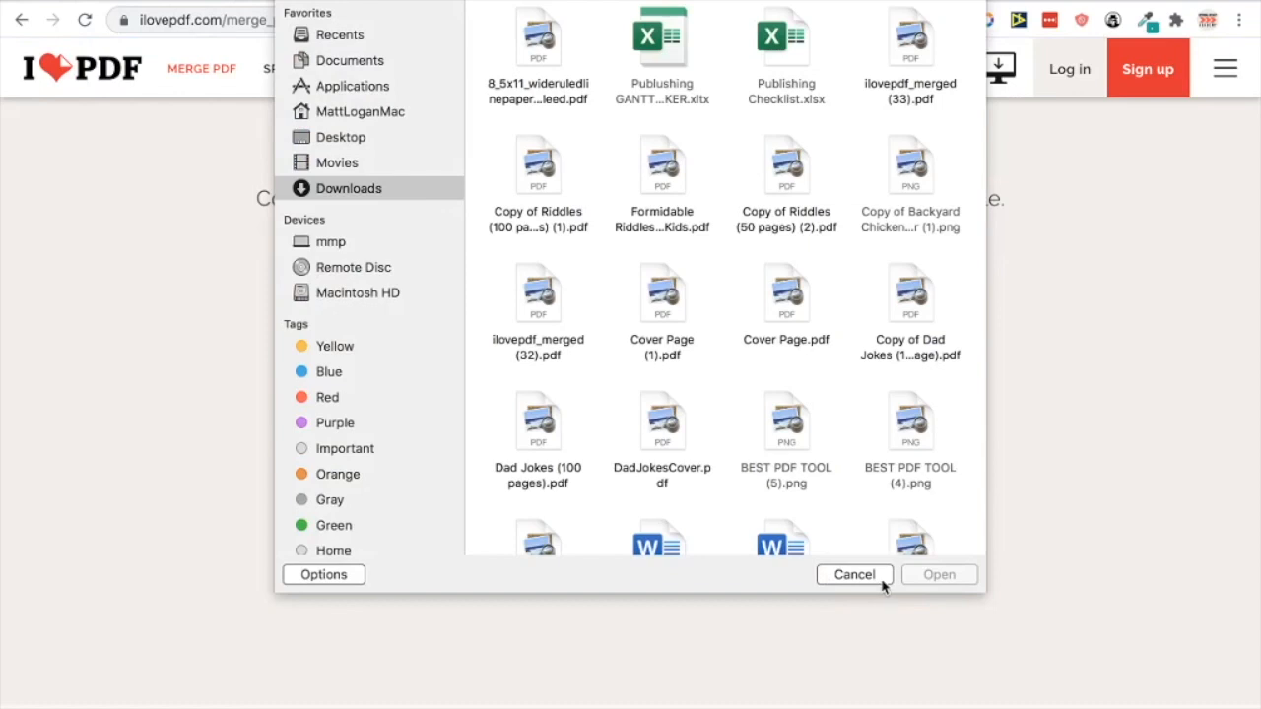
pyautogui.click(853, 577)
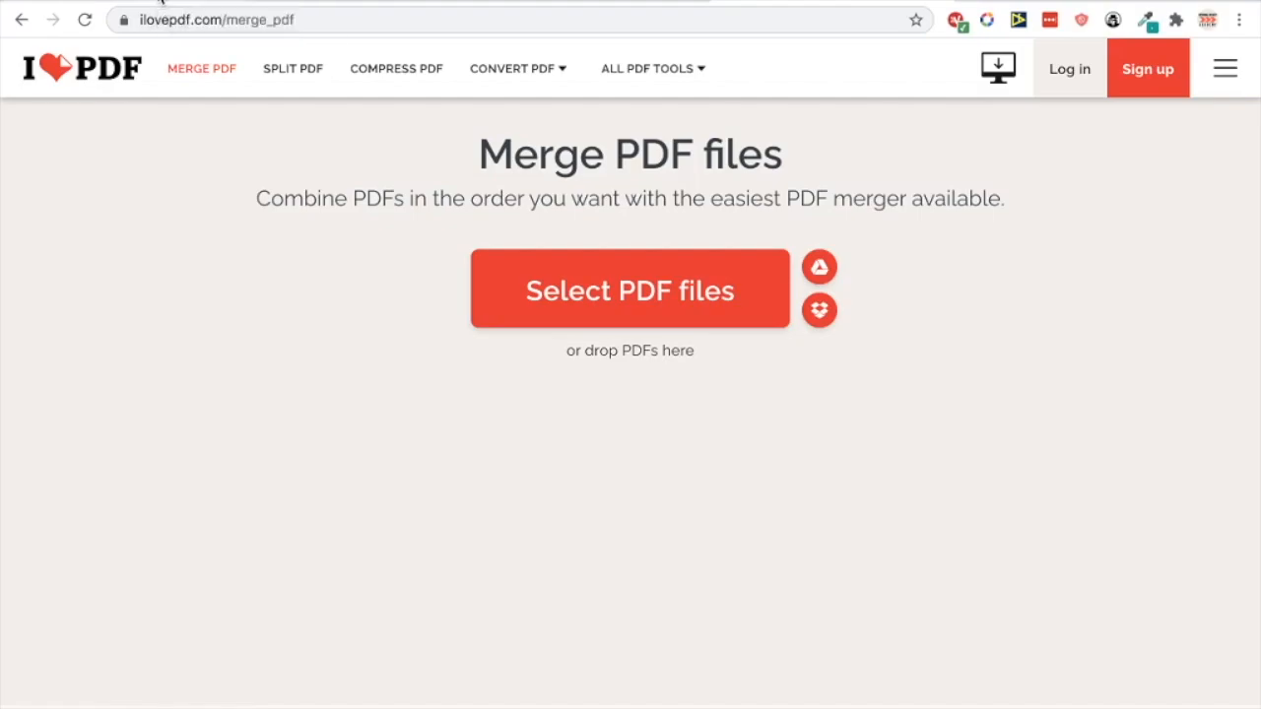
# Close Canva's download options and switch to the 120-page lined-paper PDF tab
pyautogui.click(161, 2)
pyautogui.click(553, 383)
pyautogui.click(618, 2)
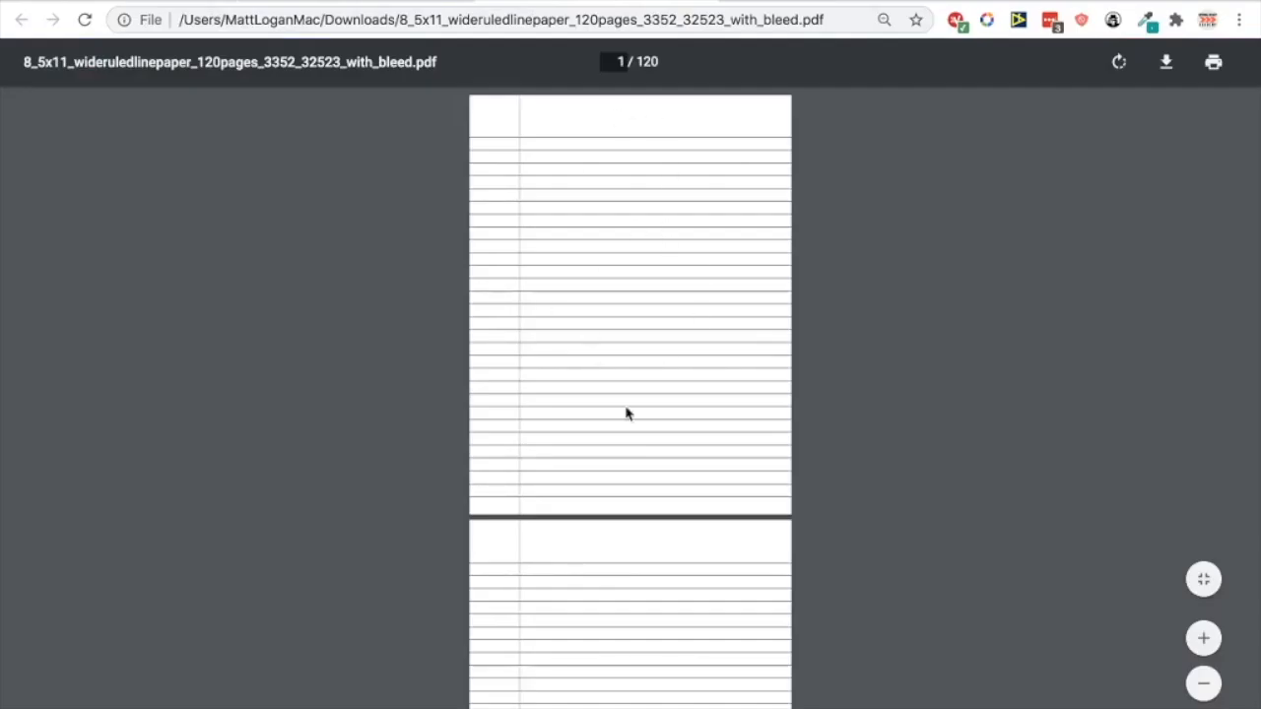
# Scroll past page 1 of the lined-paper PDF, then return to Canva and switch to the Amazon window
pyautogui.scroll(-4, 735, 523)
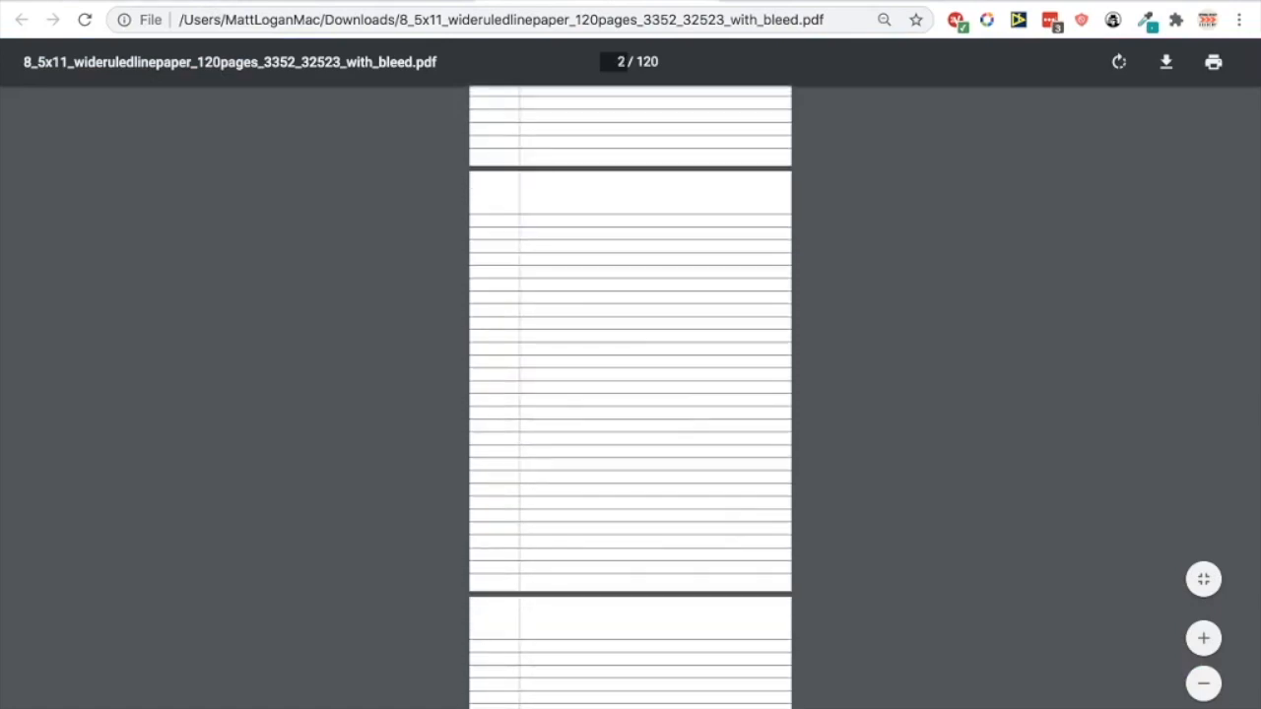
pyautogui.click(394, 2)
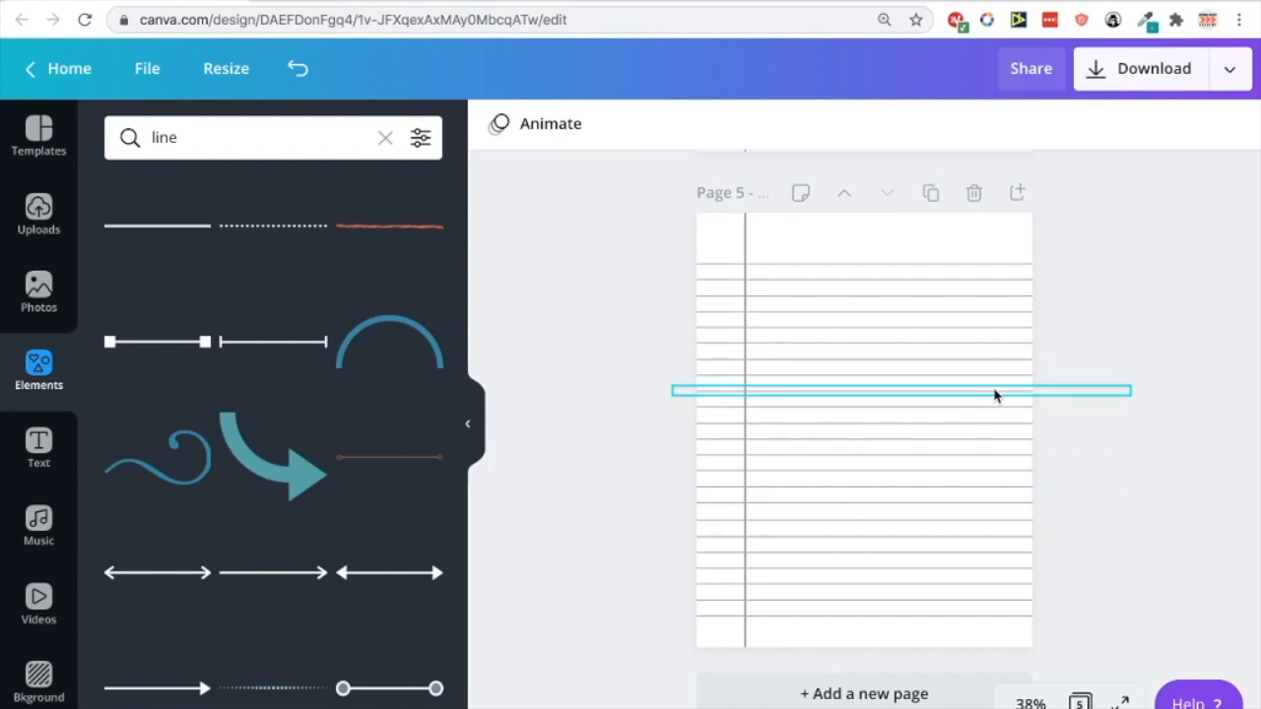
pyautogui.hotkey('ctrl', 'Left')
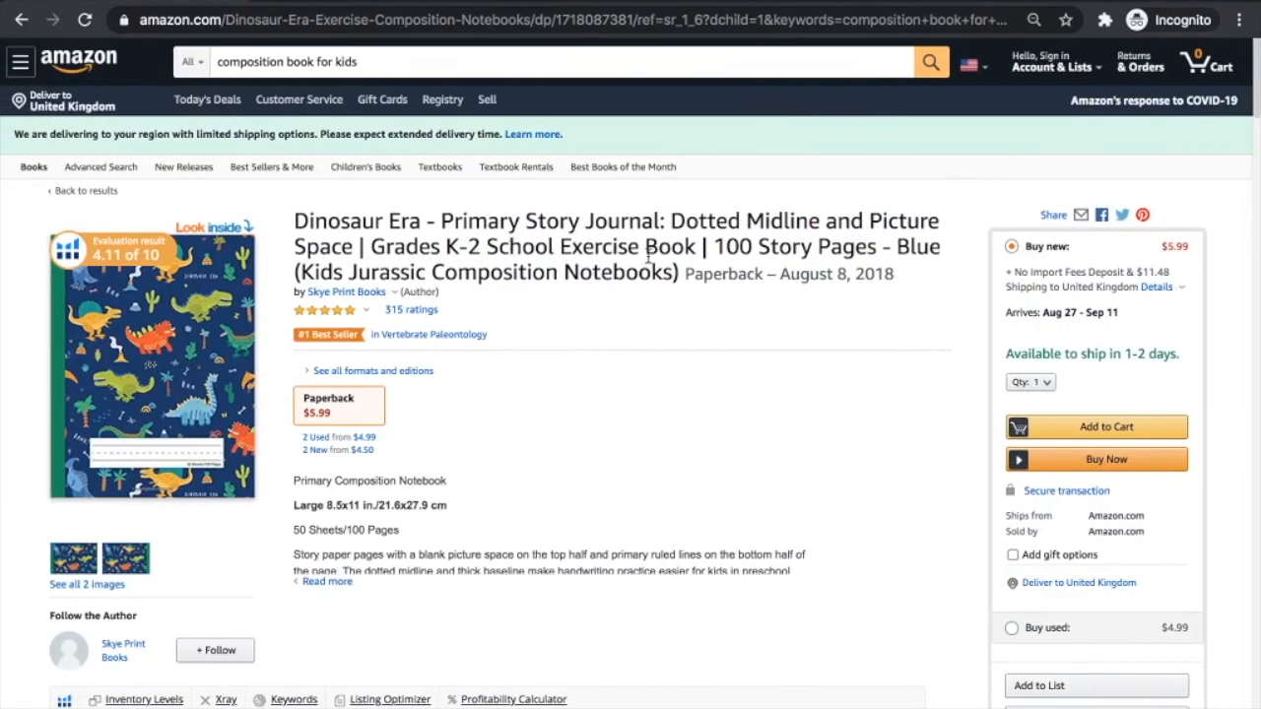
# Search Amazon for composition books for kids and scroll through the results
pyautogui.click(456, 61)
pyautogui.press('Return')
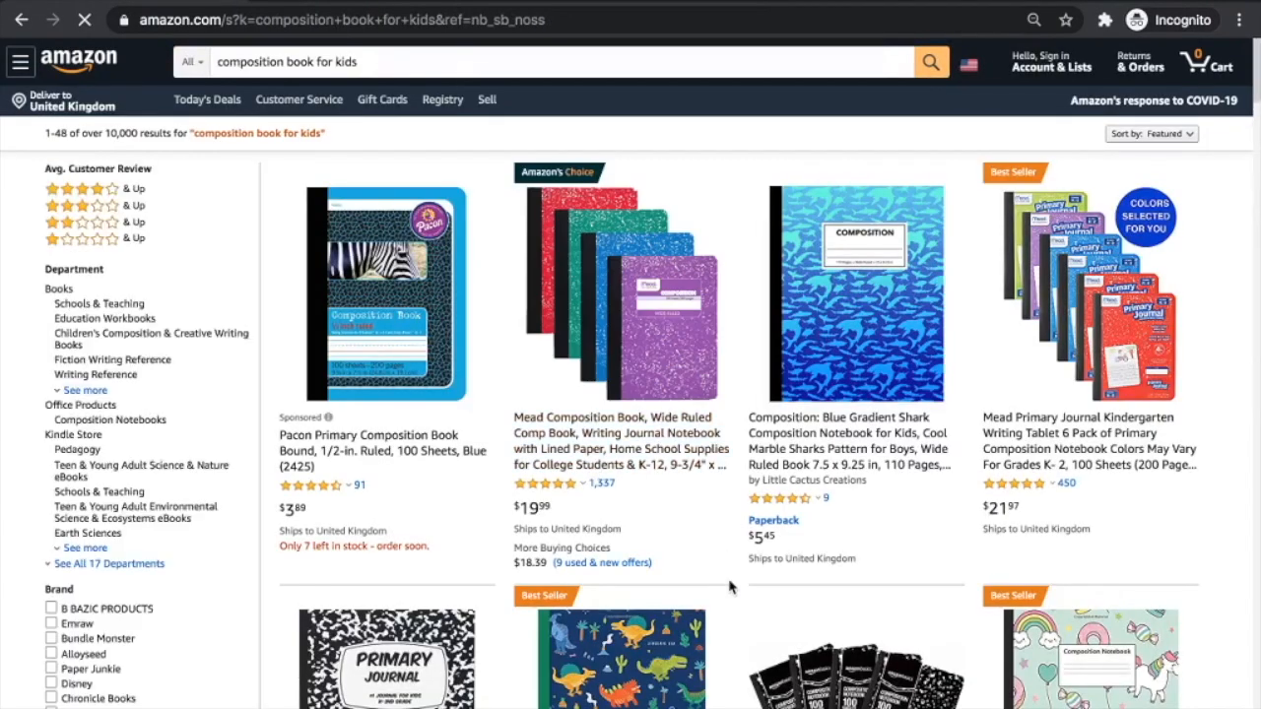
pyautogui.scroll(-3, 729, 588)
pyautogui.scroll(-5, 729, 587)
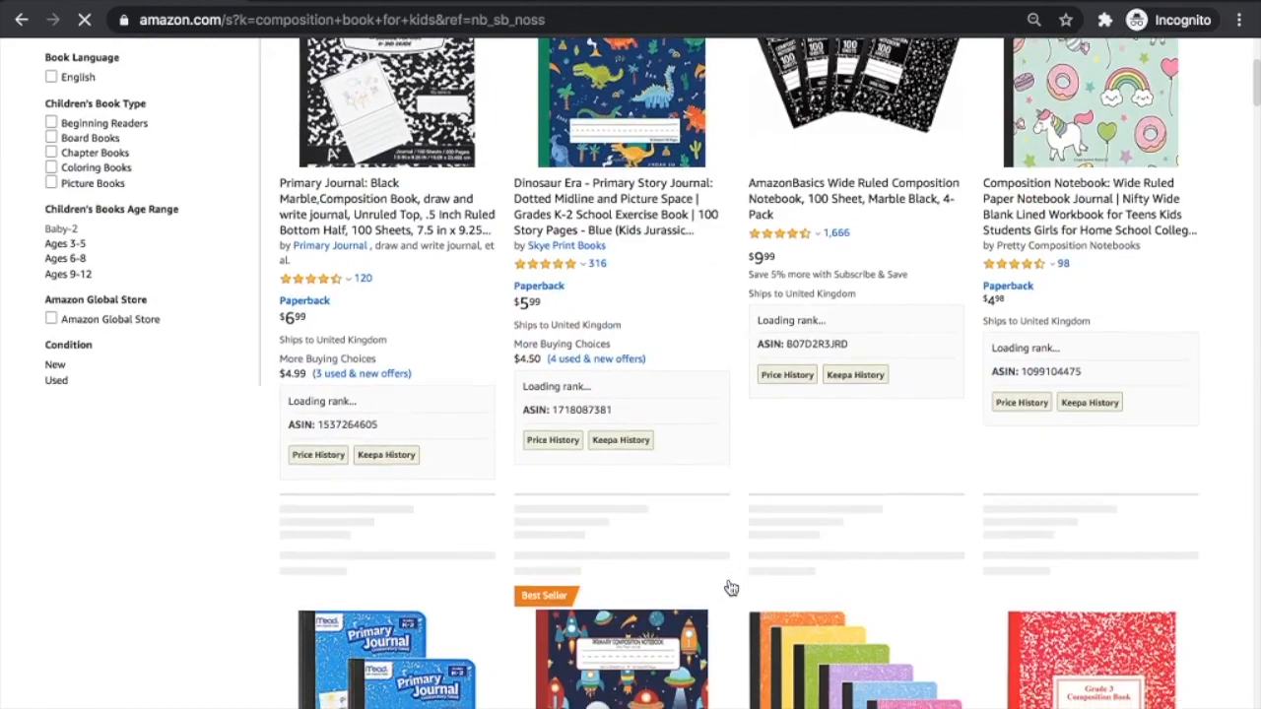
pyautogui.scroll(-8, 729, 587)
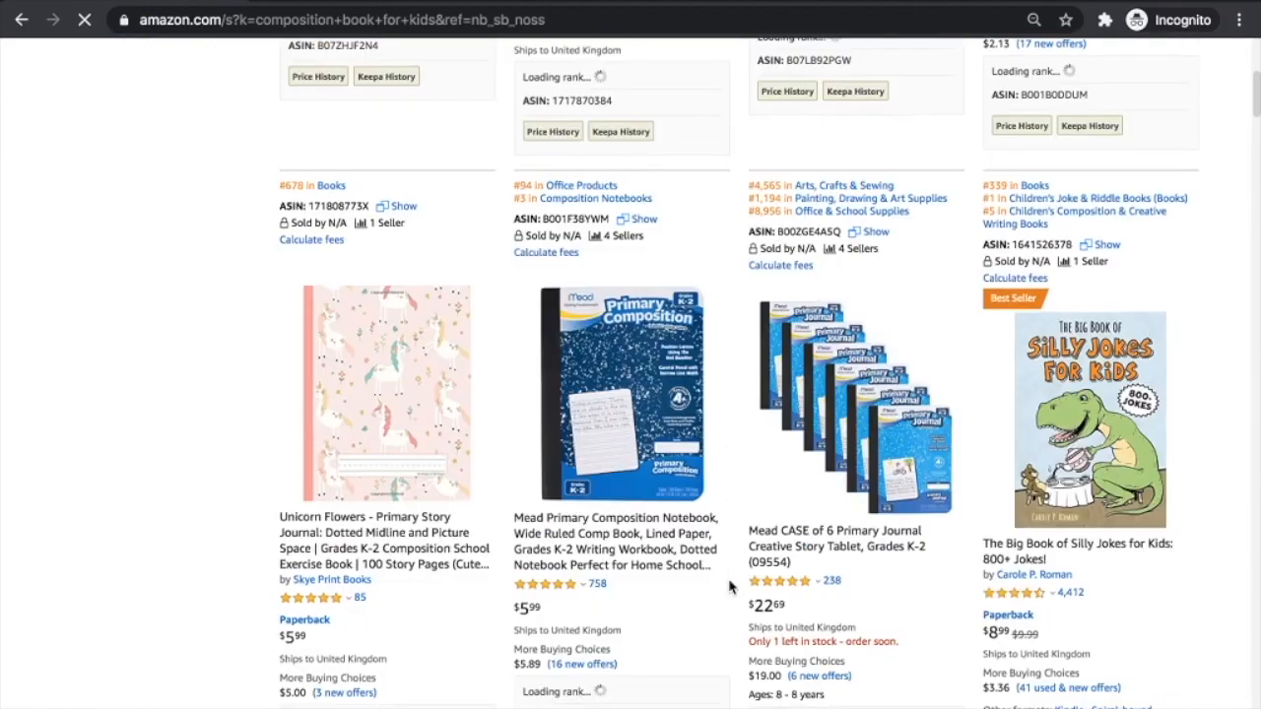
pyautogui.scroll(8, 729, 587)
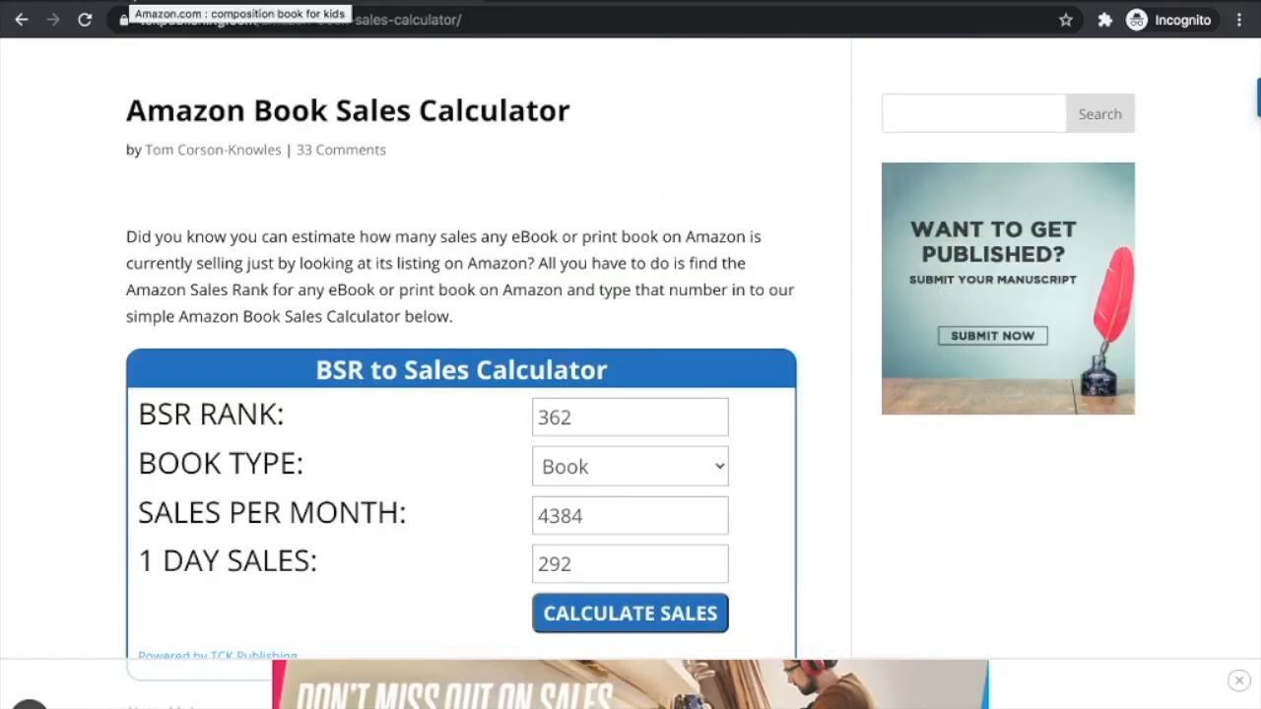
# Return to the top of Amazon's kids' composition-book results, showing ranks #609, #362, #175 and #522
pyautogui.click(132, 1)
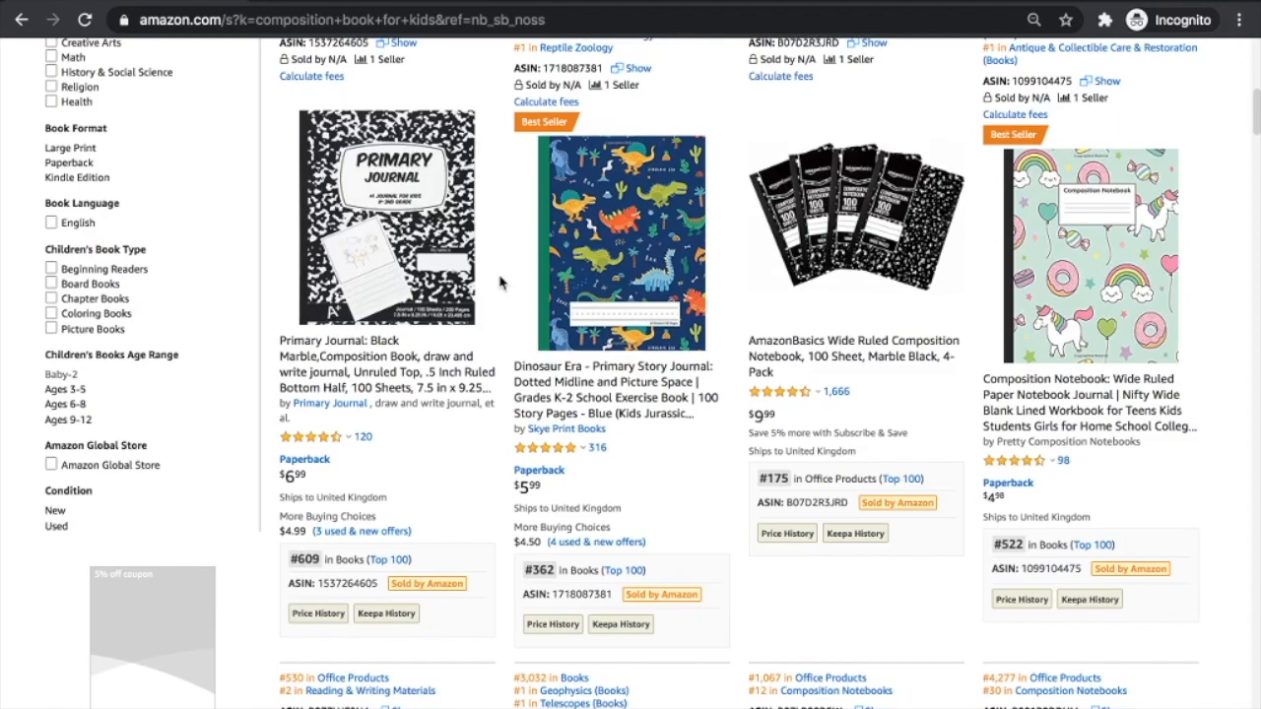
pyautogui.scroll(8, 500, 284)
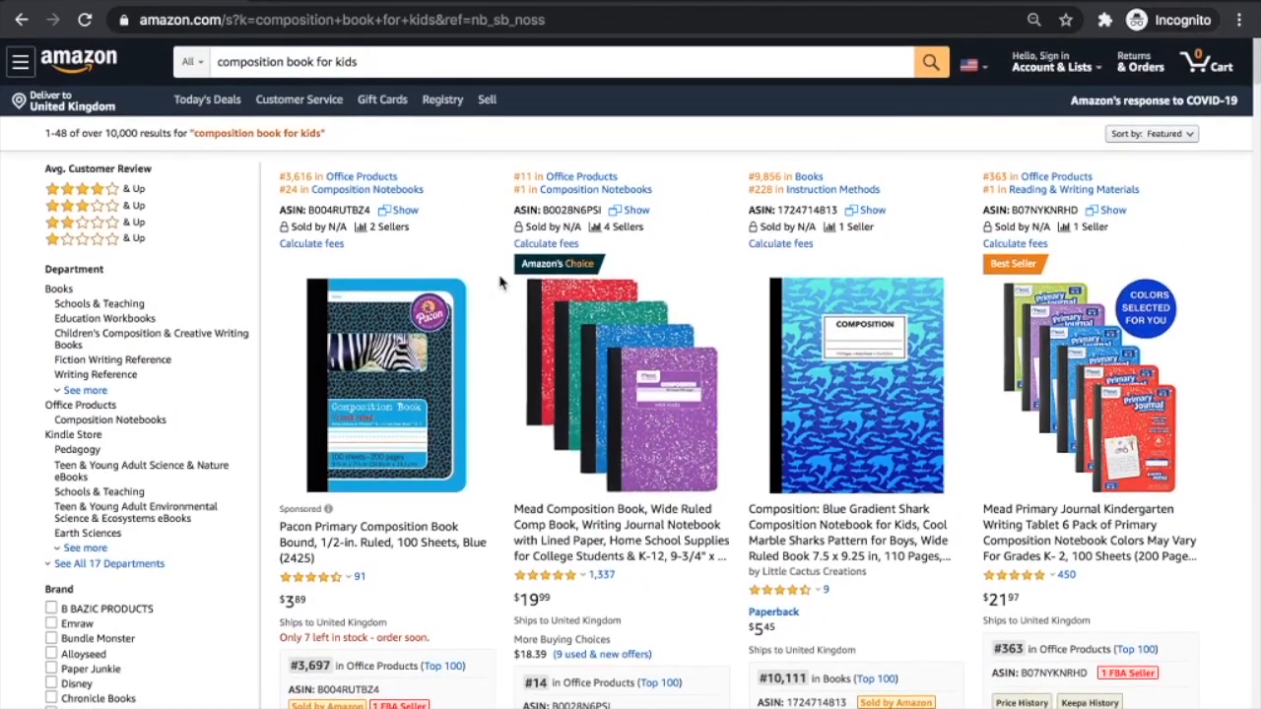